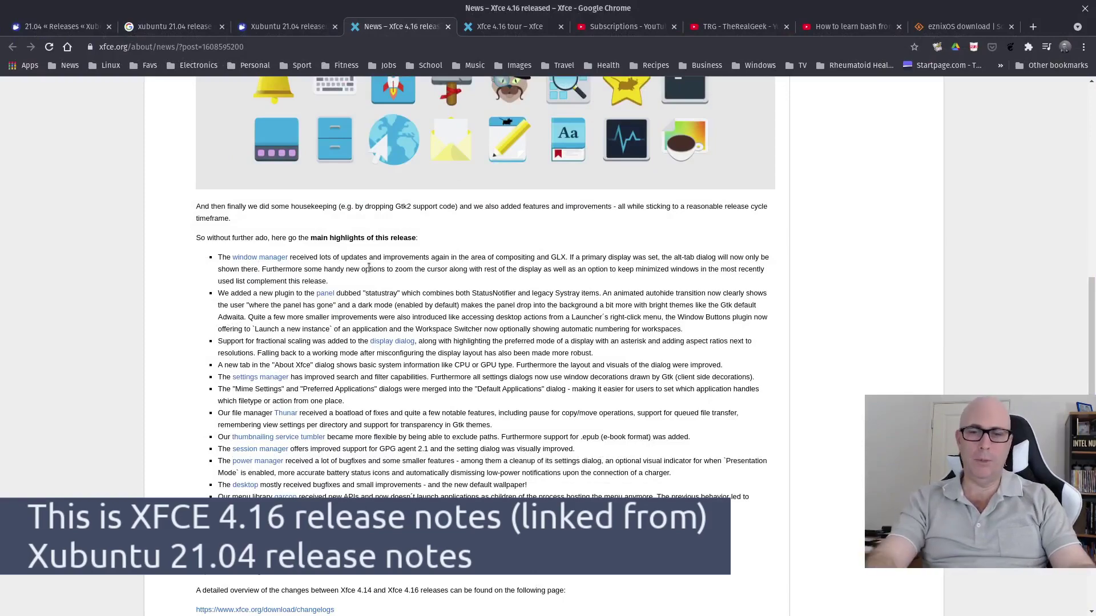
# - Zoom the Xfce 4.16 release notes in two levels and scroll down to the main highlights list
pyautogui.hotkey('ctrl', '+')
pyautogui.hotkey('ctrl', '+')
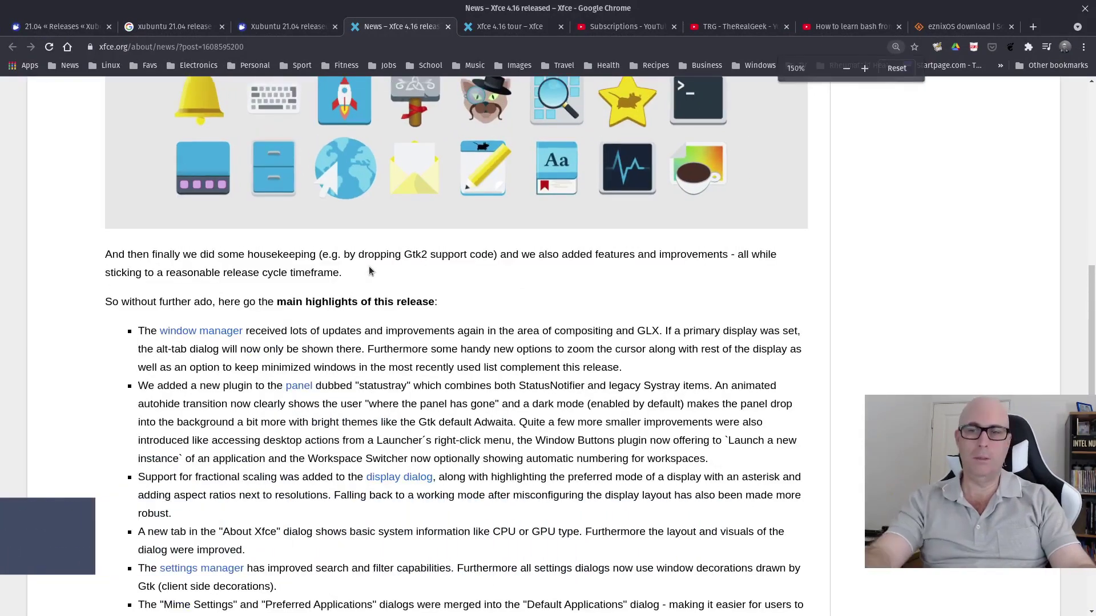
pyautogui.hotkey('ctrl', '+')
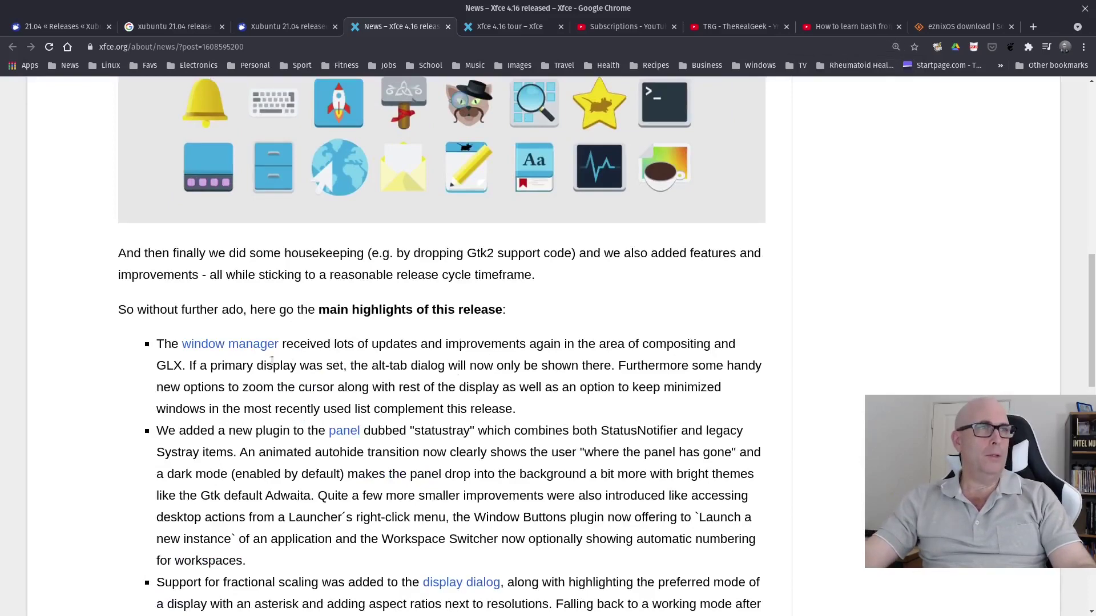
pyautogui.scroll(-1, 430, 335)
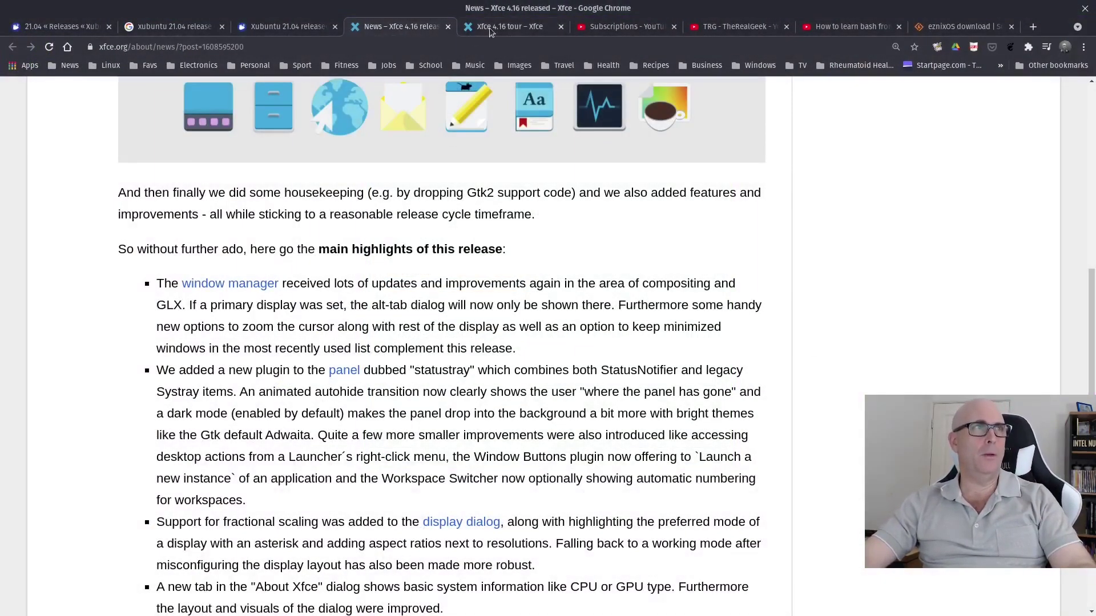
pyautogui.scroll(-2, 251, 315)
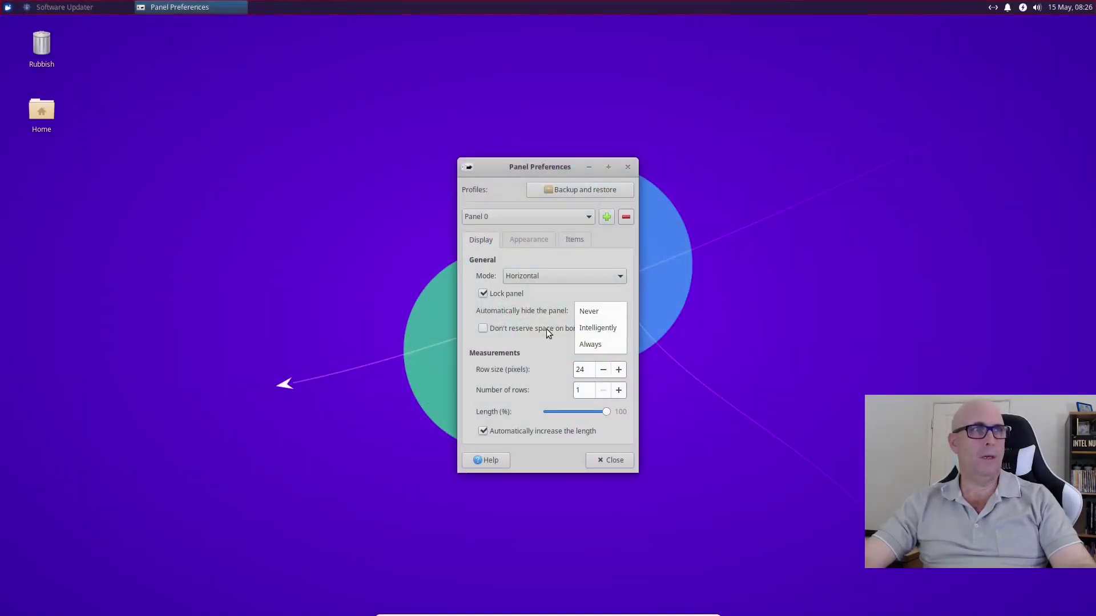
# - Set the panel to always hide automatically, close Panel Preferences, and reveal it at the top edge
pyautogui.click(600, 345)
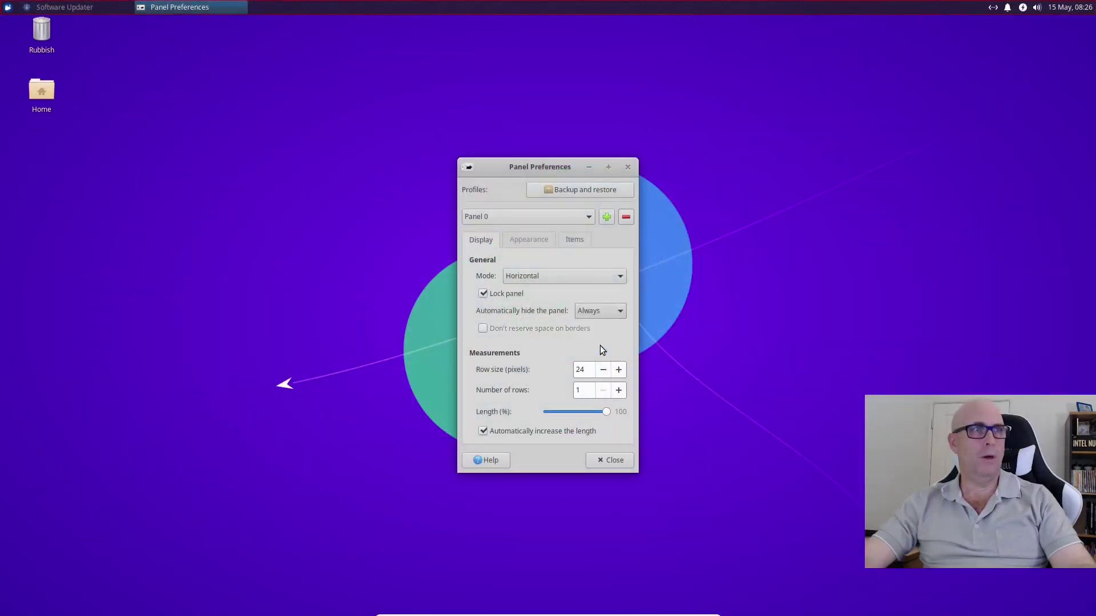
pyautogui.click(615, 460)
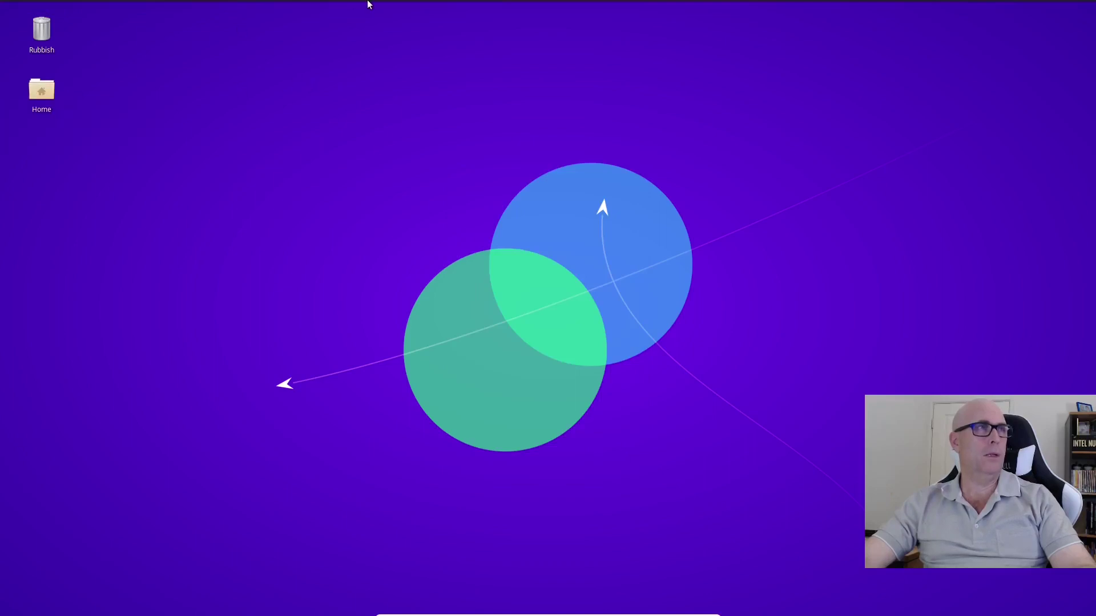
pyautogui.moveTo(370, 4)
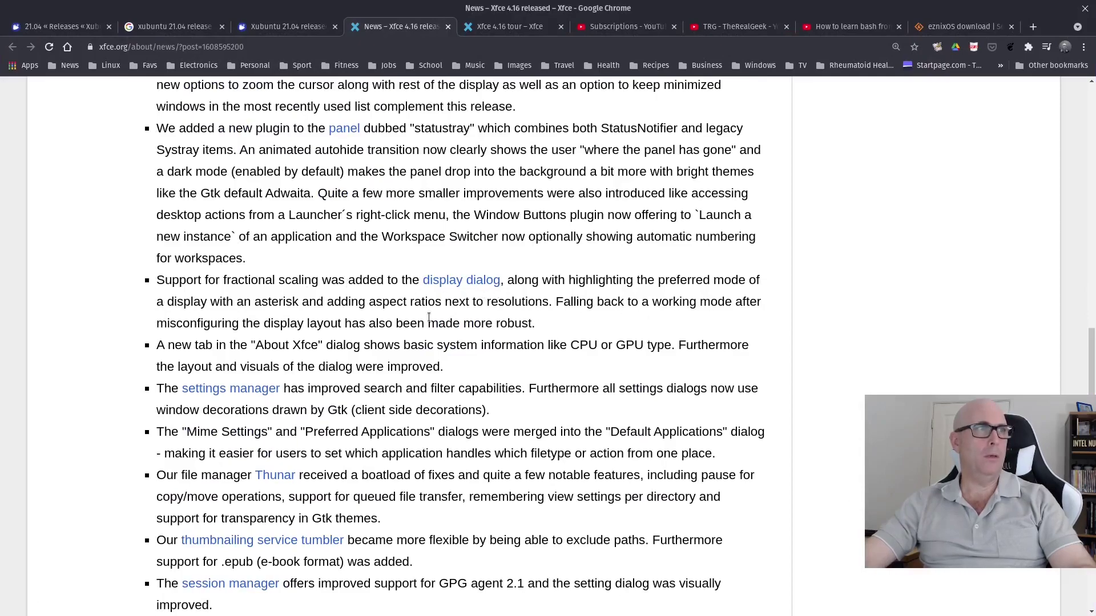
# - Scroll the release notes down through the remaining highlights to the tour and changelog links
pyautogui.scroll(-4, 429, 317)
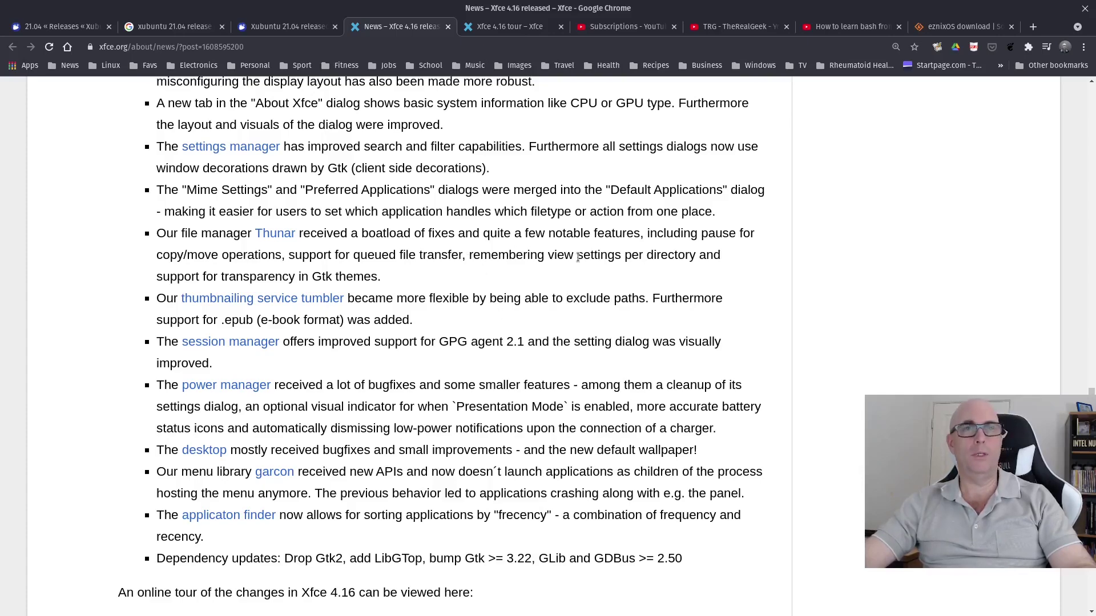
pyautogui.scroll(-3, 278, 220)
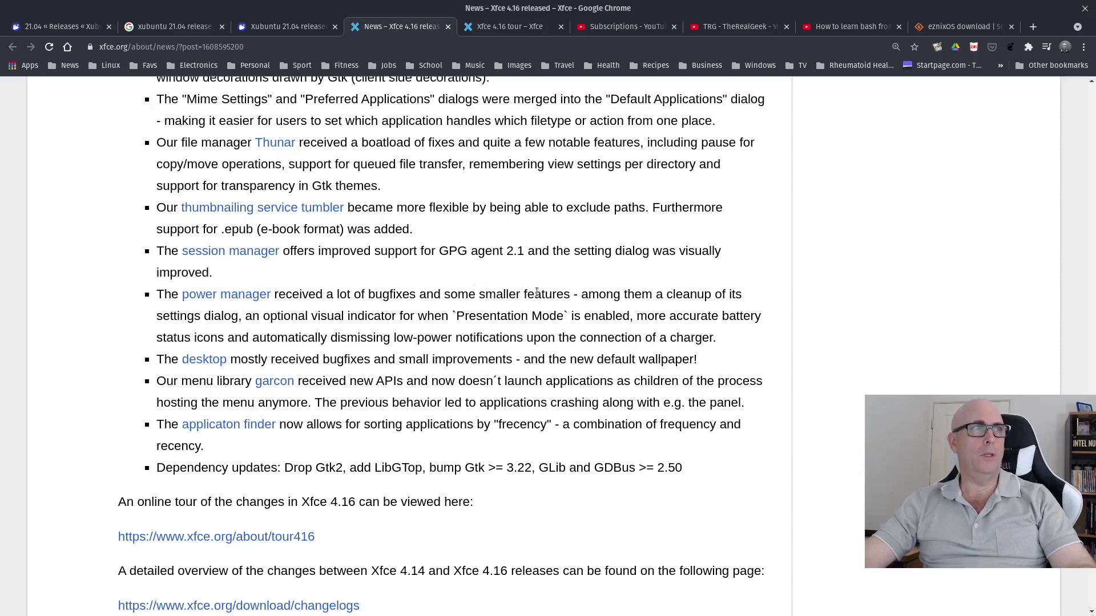
pyautogui.scroll(-3, 457, 276)
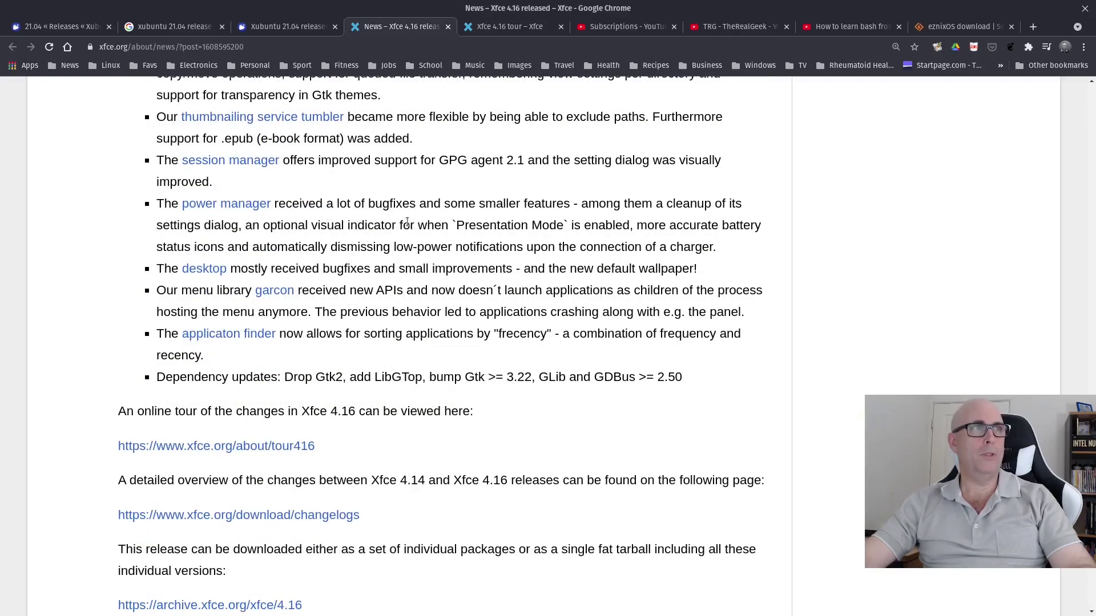
pyautogui.scroll(-3, 375, 287)
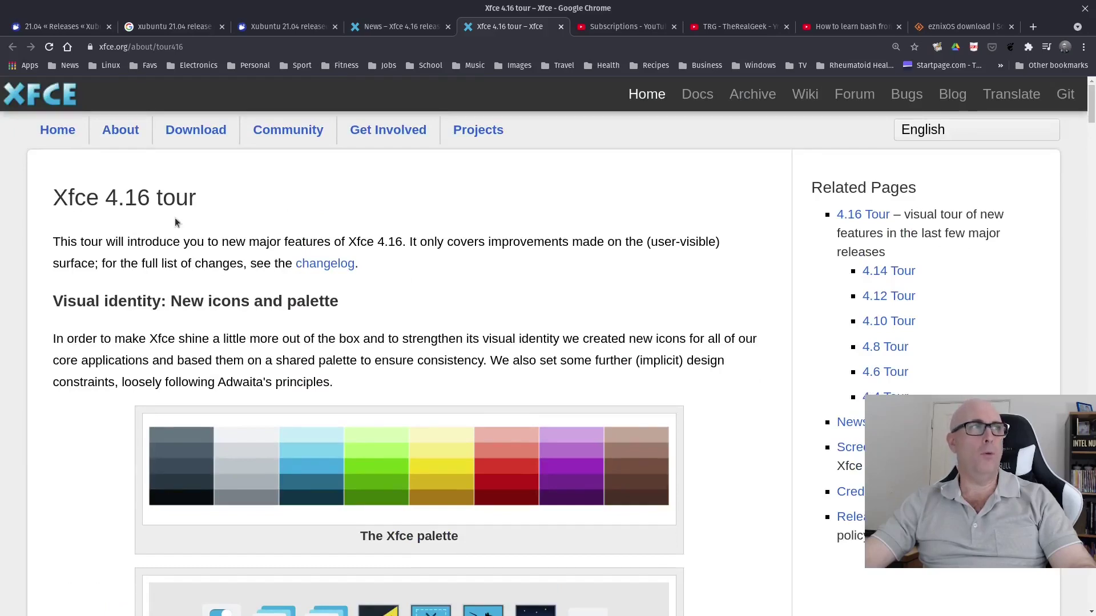
# - Scroll the tour page past the new palette and icon grid to the Settings Manager section
pyautogui.scroll(-2, 431, 212)
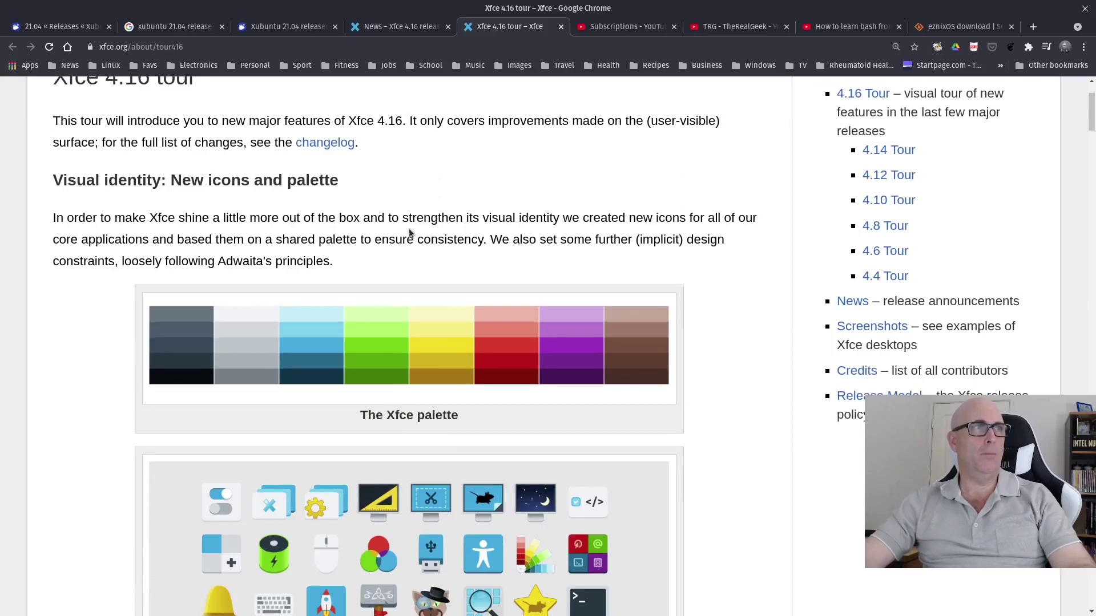
pyautogui.scroll(-2, 408, 227)
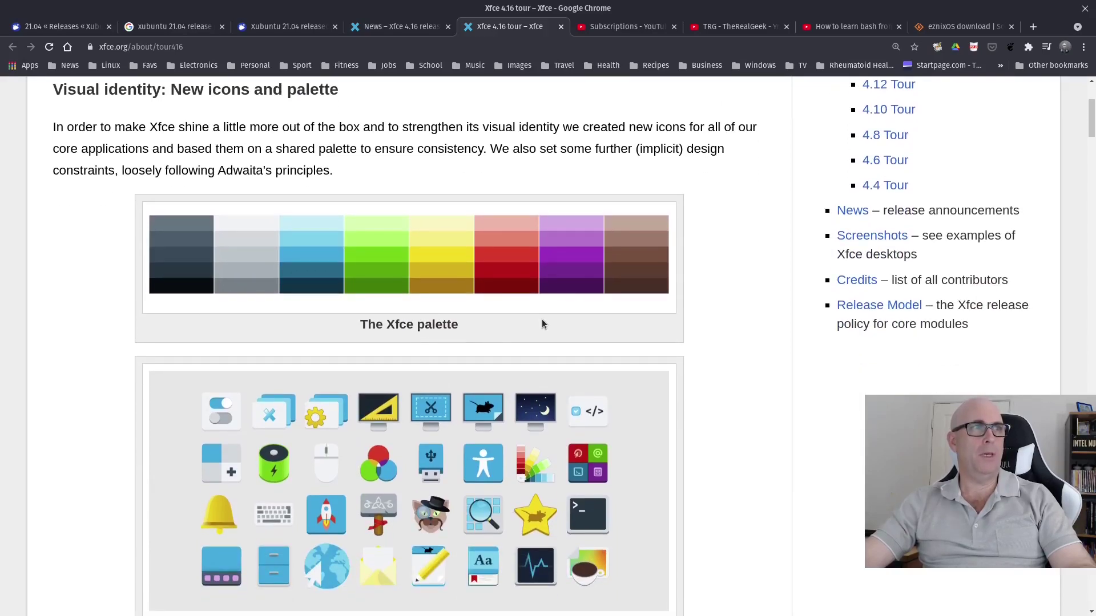
pyautogui.scroll(-4, 676, 258)
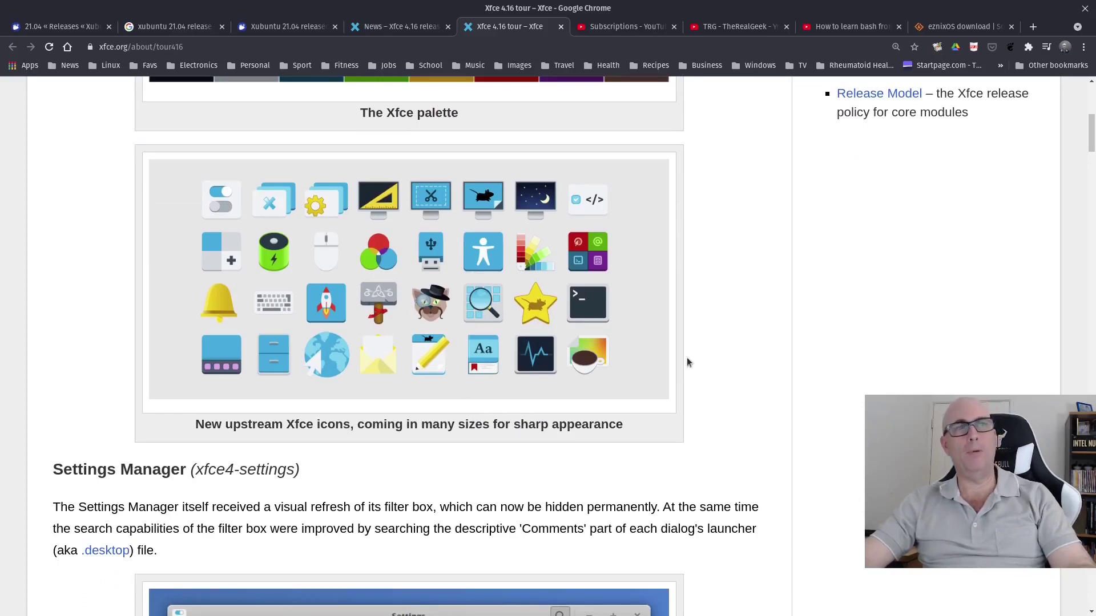
pyautogui.scroll(-3, 687, 357)
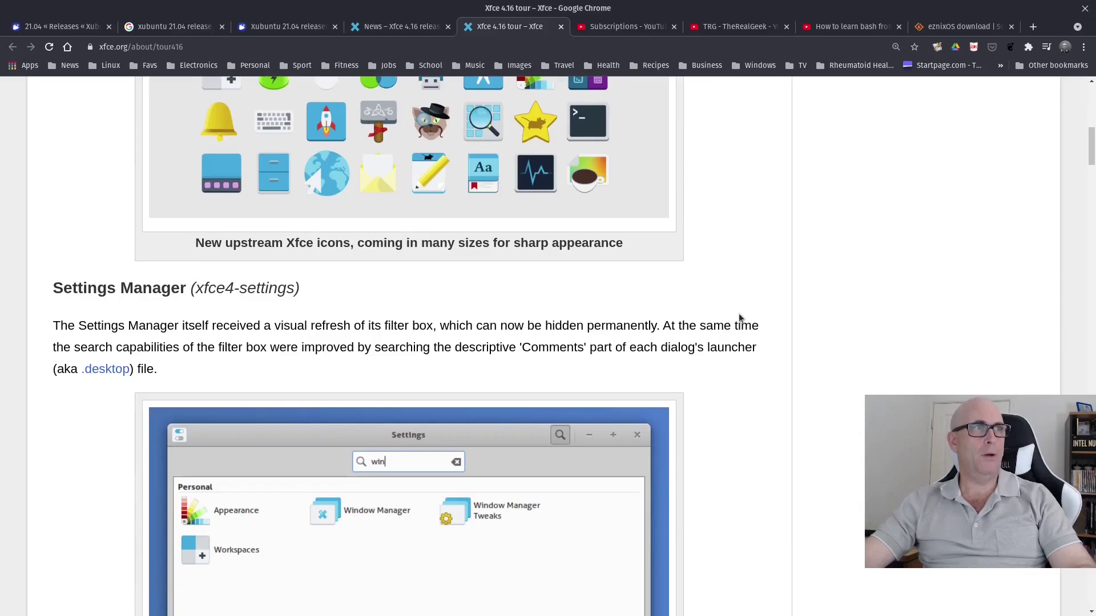
pyautogui.scroll(-1, 744, 289)
pyautogui.scroll(-1, 744, 288)
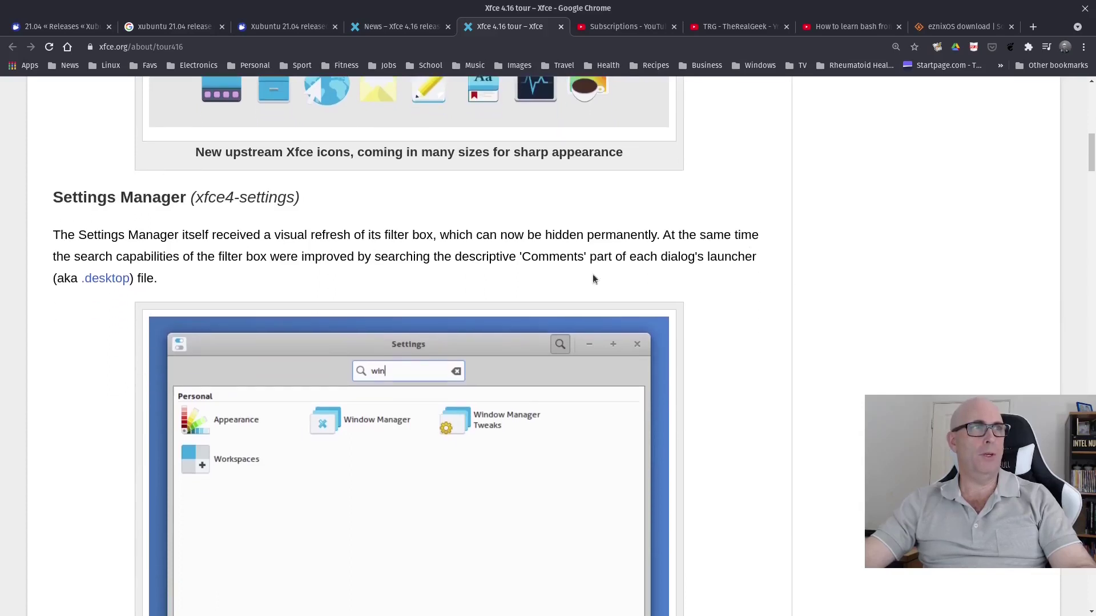
pyautogui.scroll(-2, 546, 298)
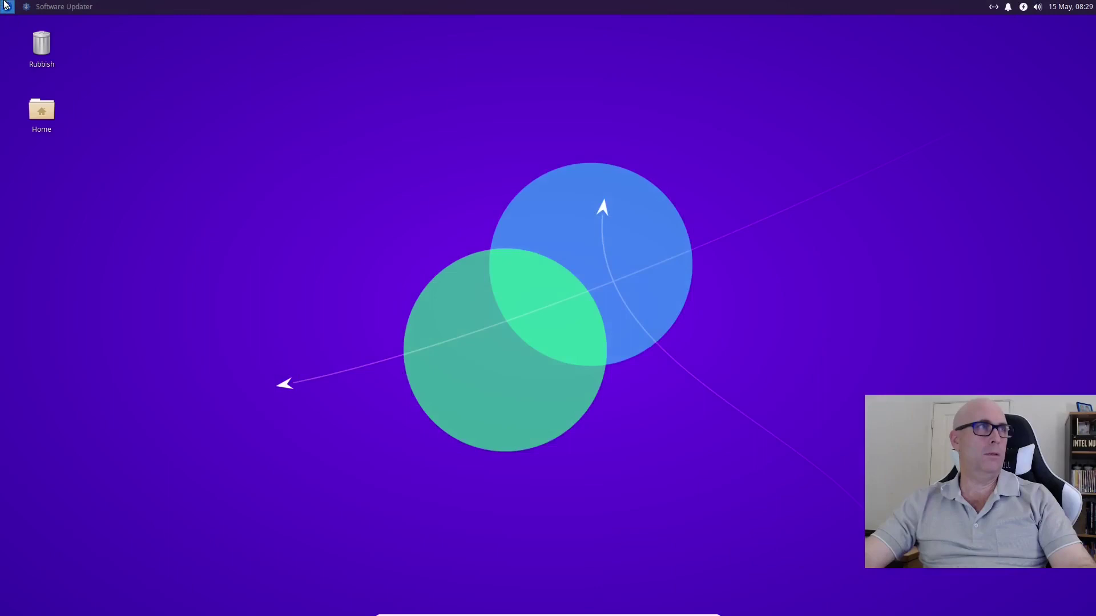
# - Launch Settings Manager from the Whisker menu and filter it with 'window', then 'def', then clear it
pyautogui.click(6, 6)
pyautogui.click(208, 289)
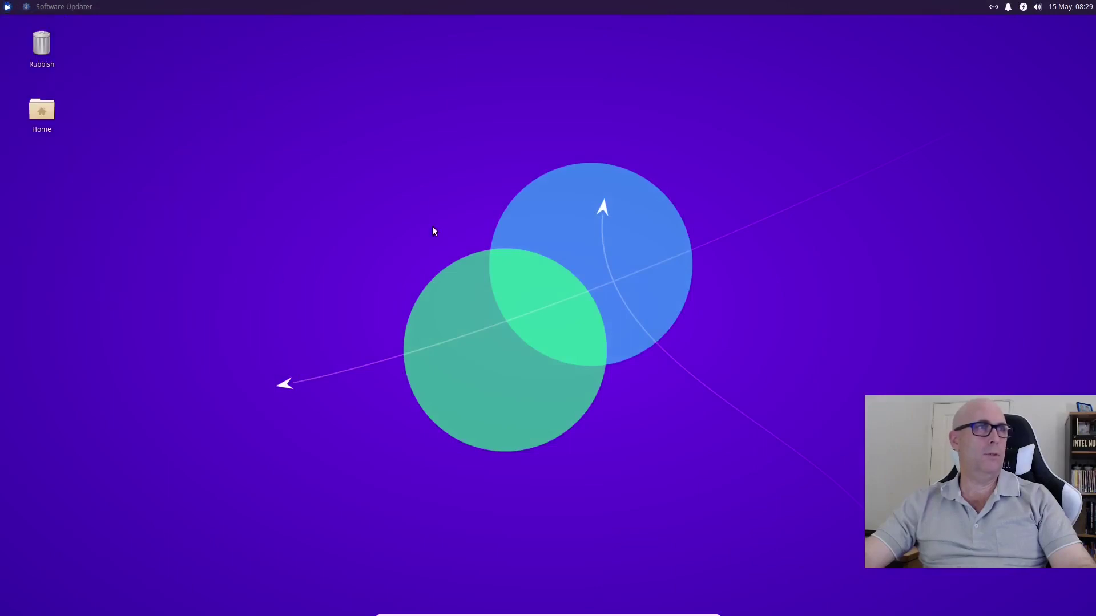
pyautogui.click(665, 172)
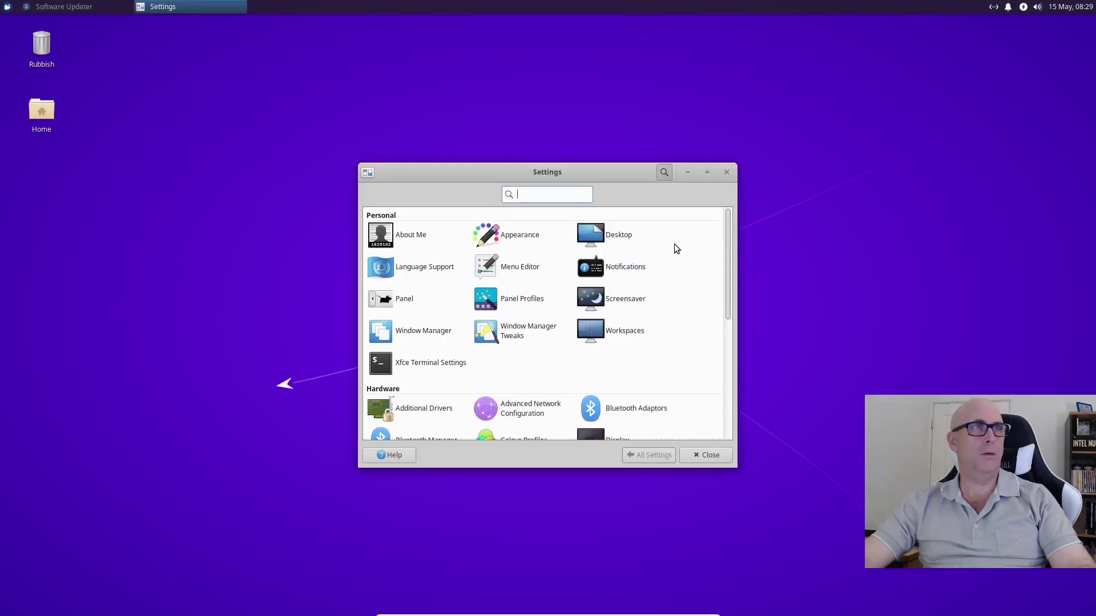
pyautogui.write('window')
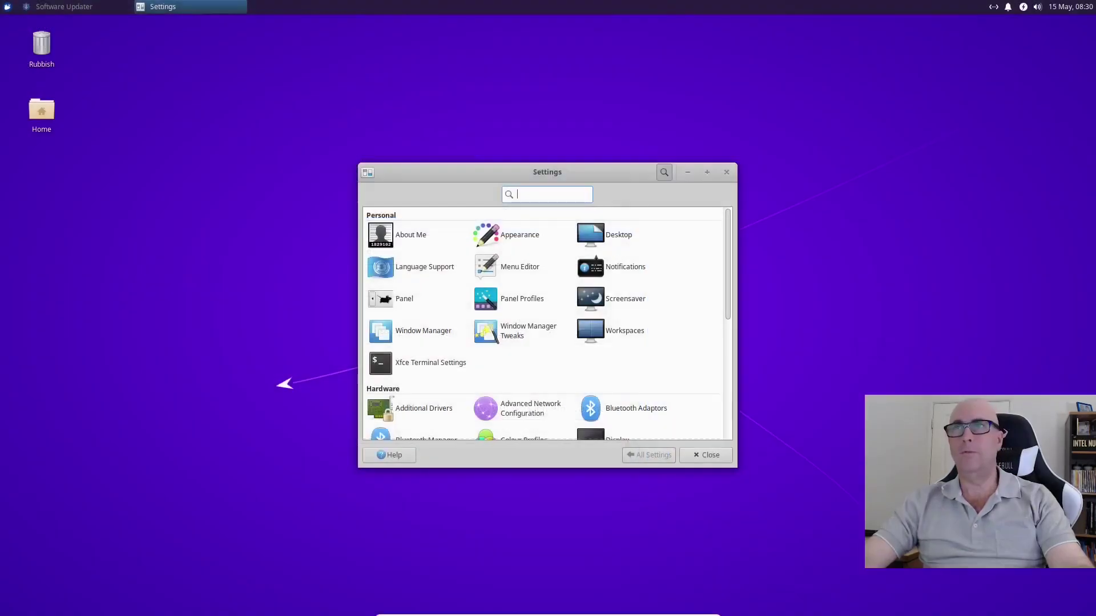
pyautogui.write('def')
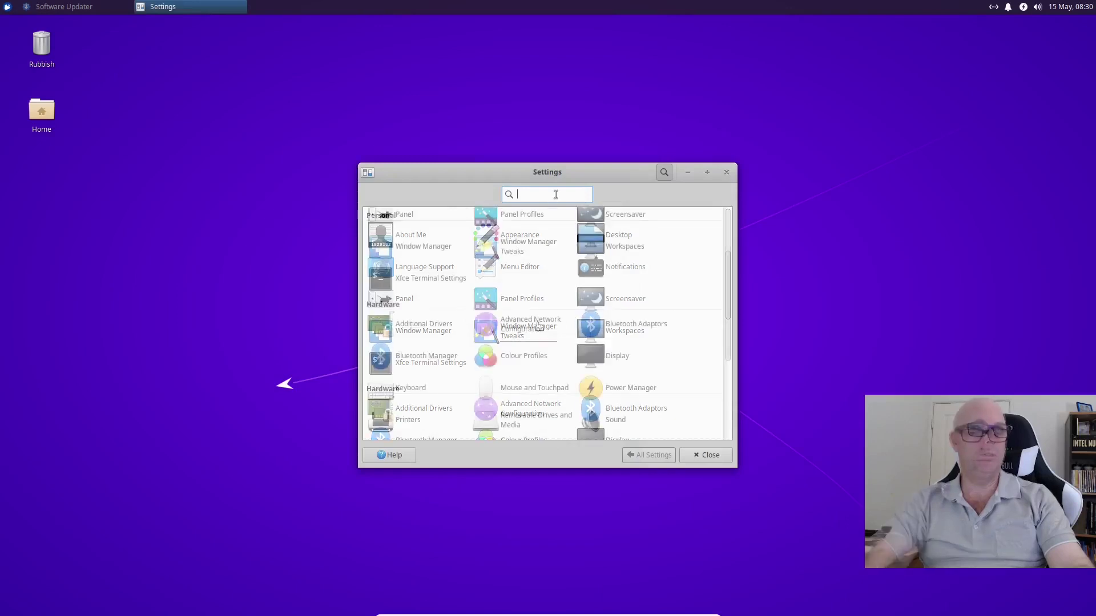
pyautogui.press('BackSpace')
pyautogui.press('BackSpace')
pyautogui.press('BackSpace')
pyautogui.scroll(-5, 521, 251)
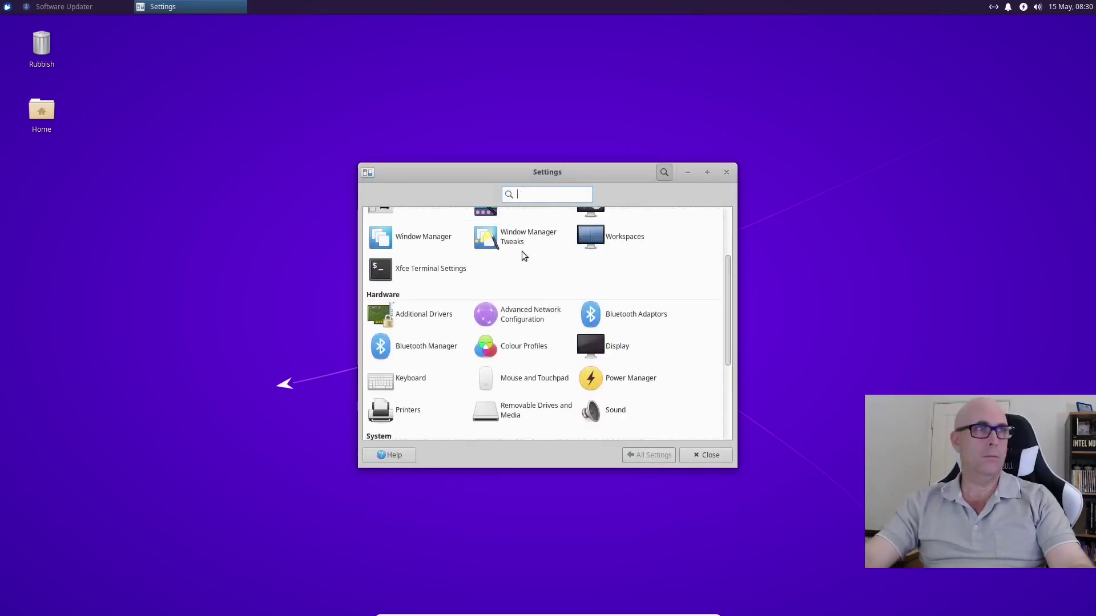
# - Open Default Applications maximized, review its Others, Utilities and Internet tabs, then restore and move it aside
pyautogui.click(532, 362)
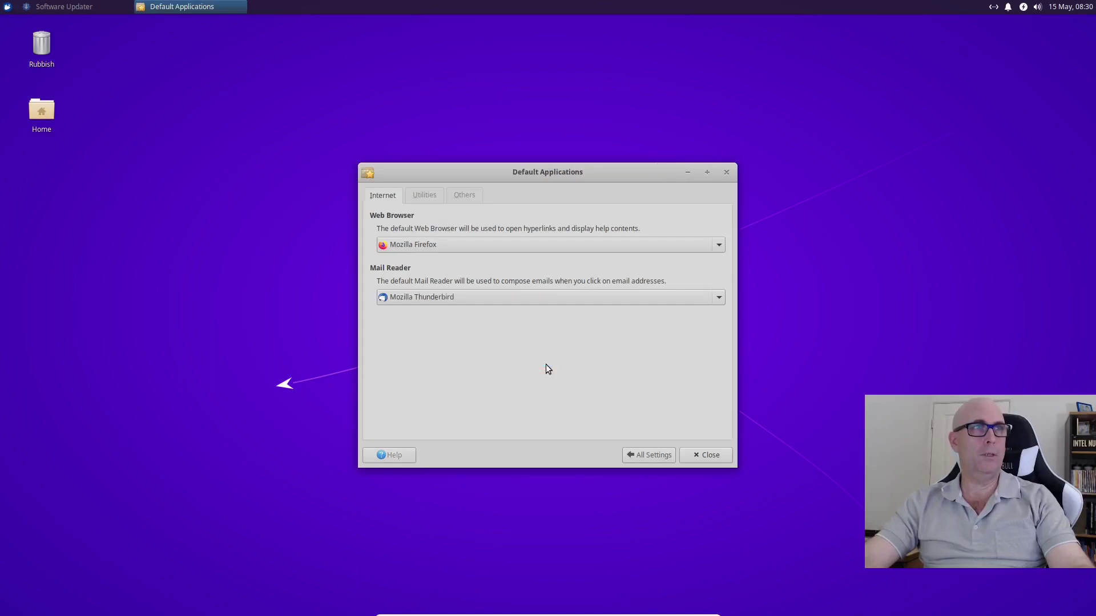
pyautogui.doubleClick(607, 170)
pyautogui.click(107, 47)
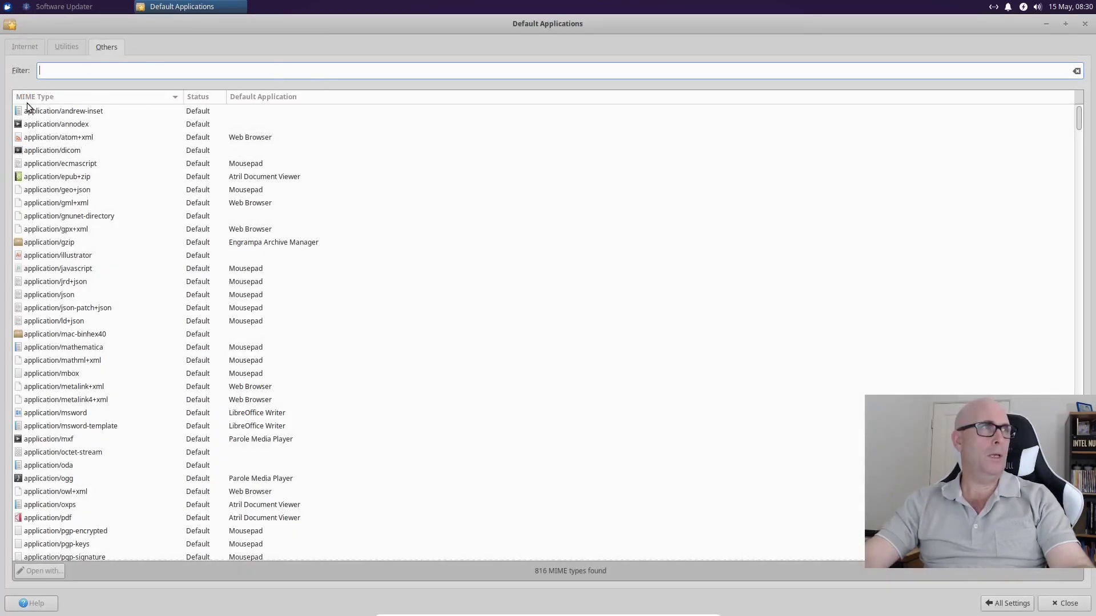
pyautogui.click(69, 45)
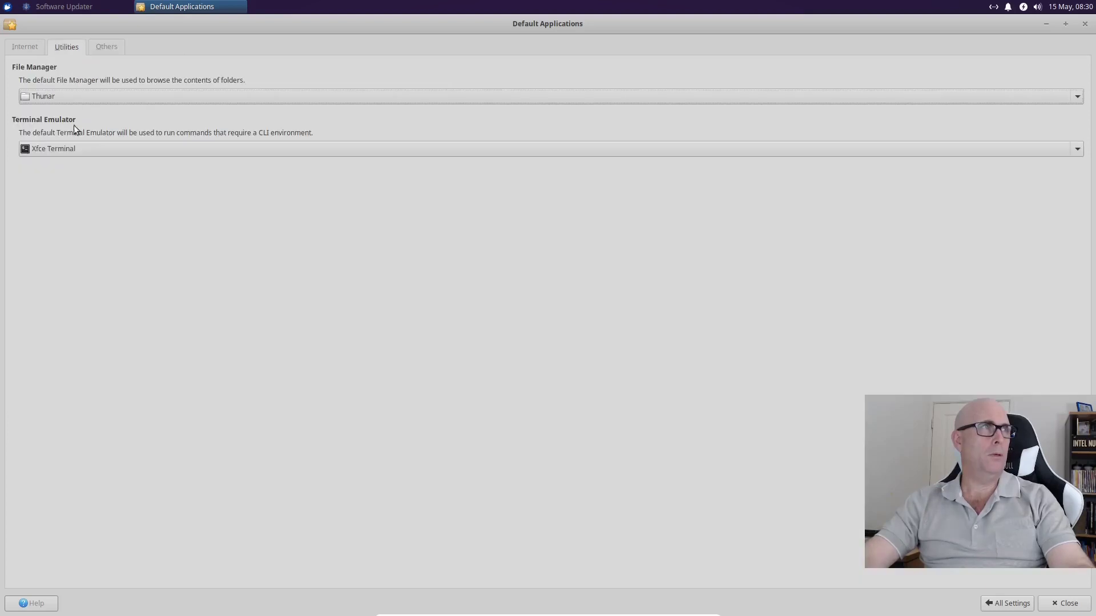
pyautogui.click(30, 49)
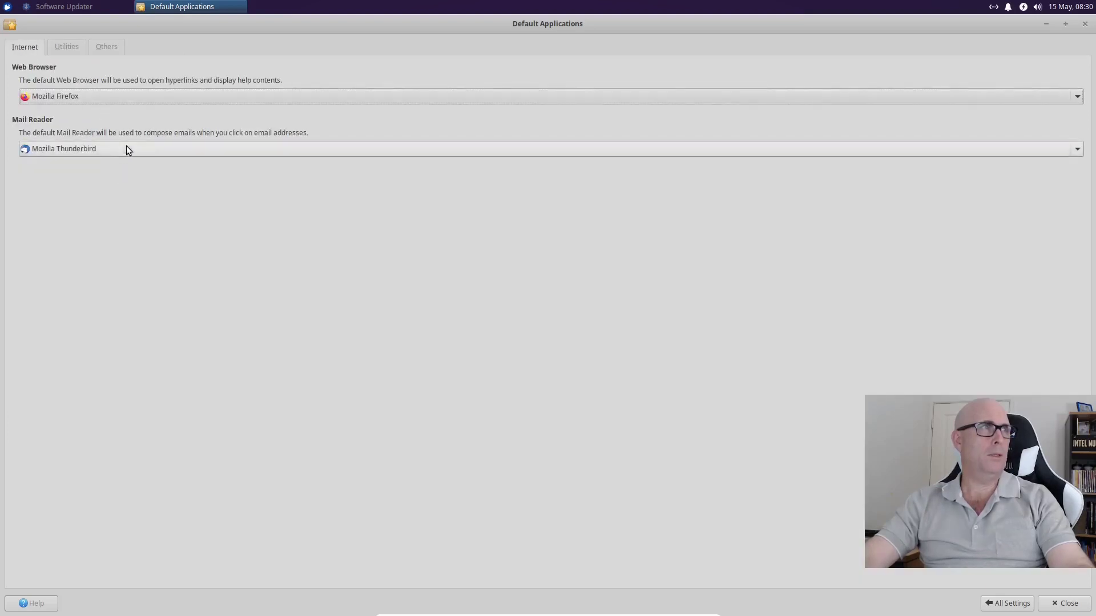
pyautogui.doubleClick(515, 22)
pyautogui.moveTo(578, 206); pyautogui.dragTo(913, 201)
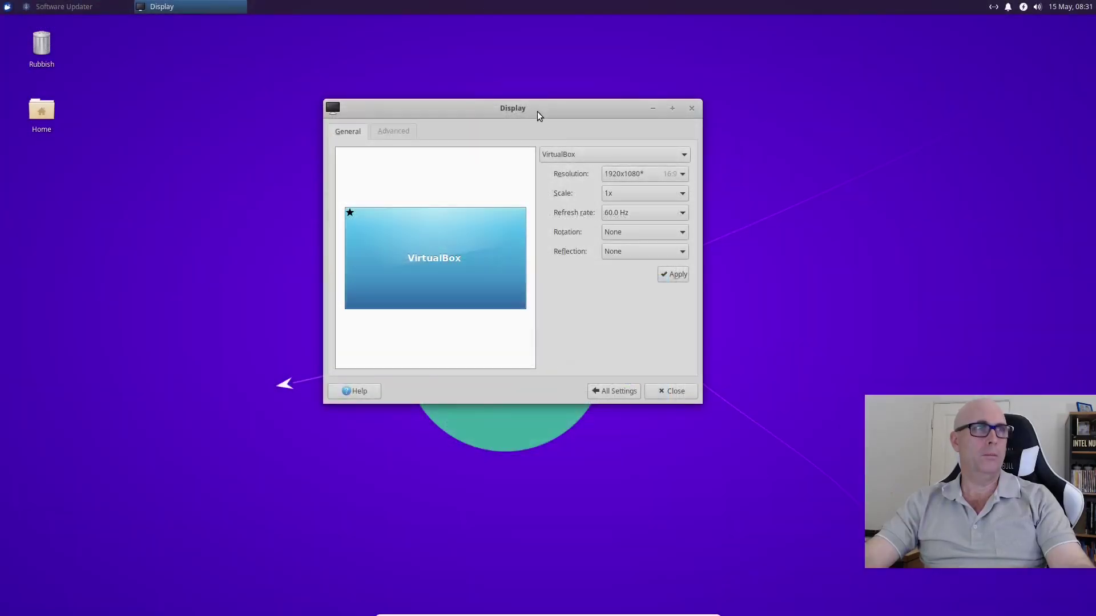
# - Maximize and restore the Display settings window, then return to All Settings
pyautogui.doubleClick(536, 112)
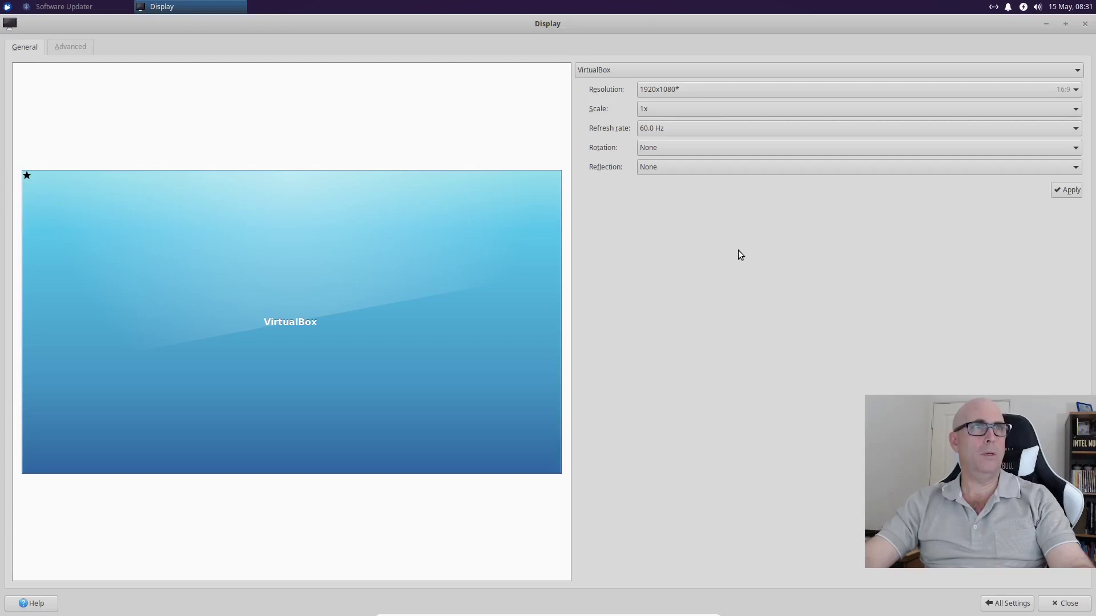
pyautogui.doubleClick(641, 23)
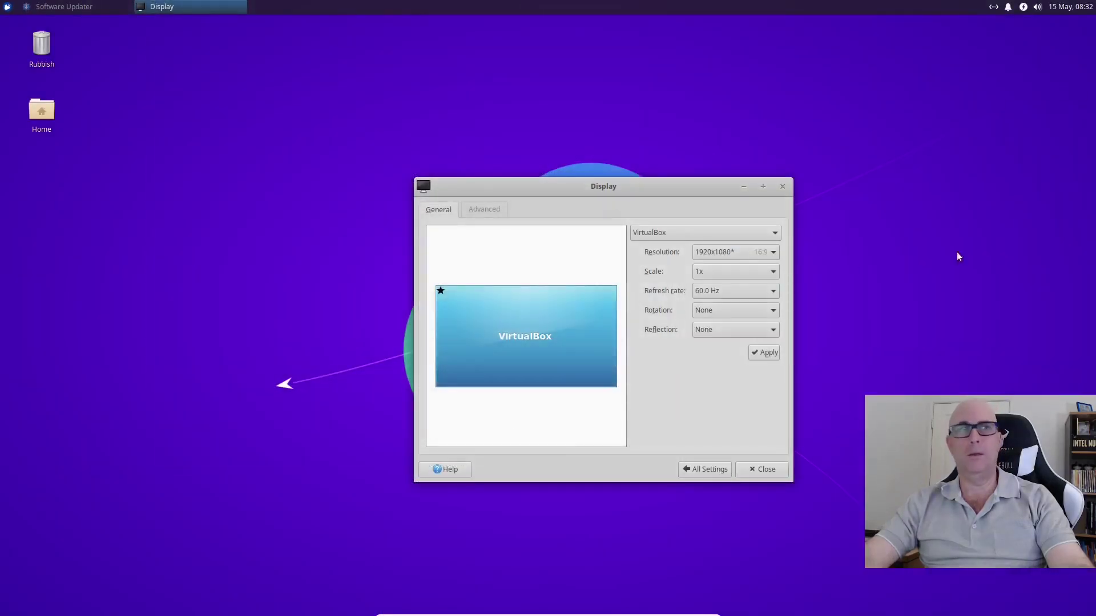
pyautogui.click(703, 471)
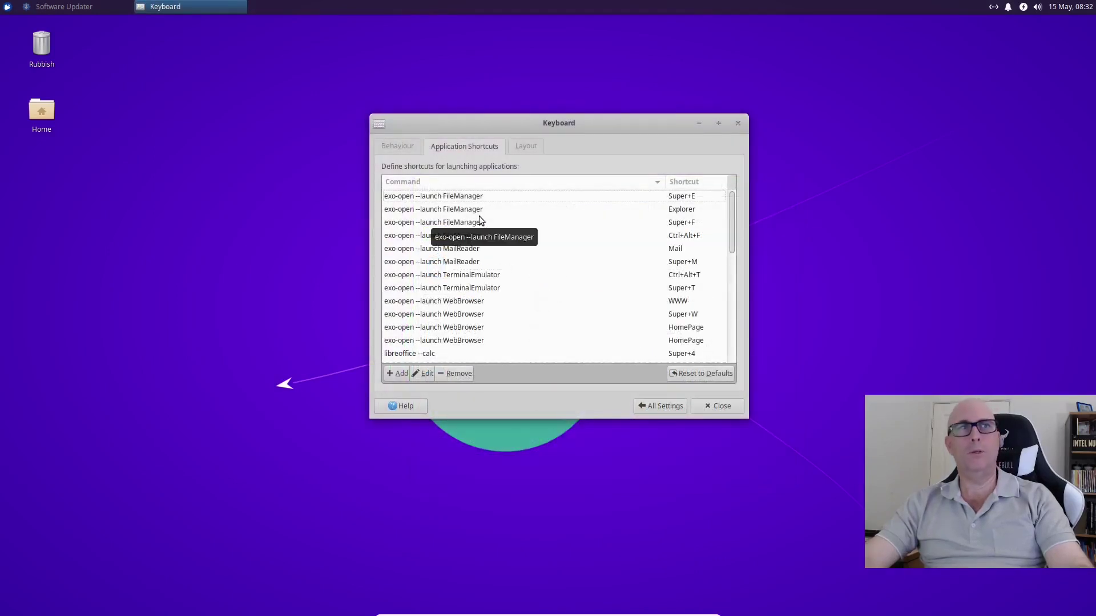
# - Assign Super L as the shortcut for the xfce4-popup-whiskermenu command
pyautogui.scroll(-10, 485, 261)
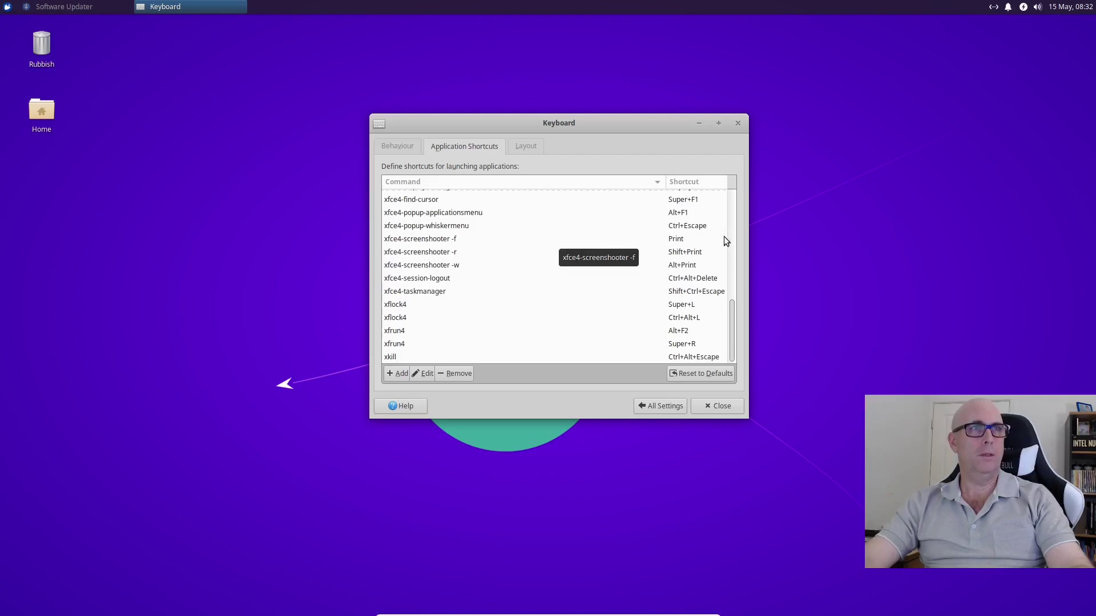
pyautogui.click(695, 229)
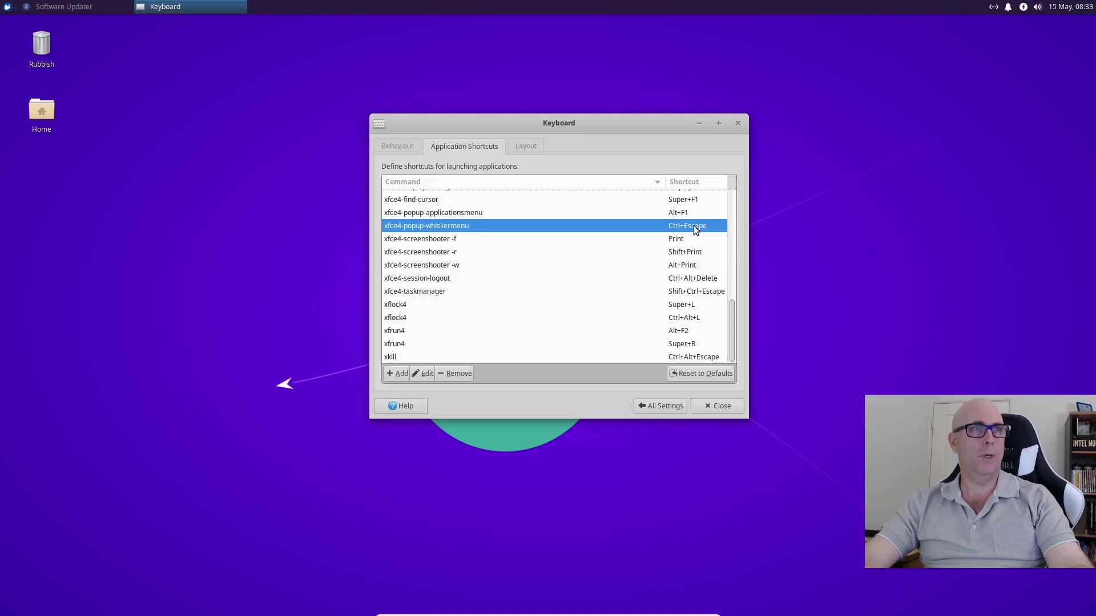
pyautogui.doubleClick(693, 225)
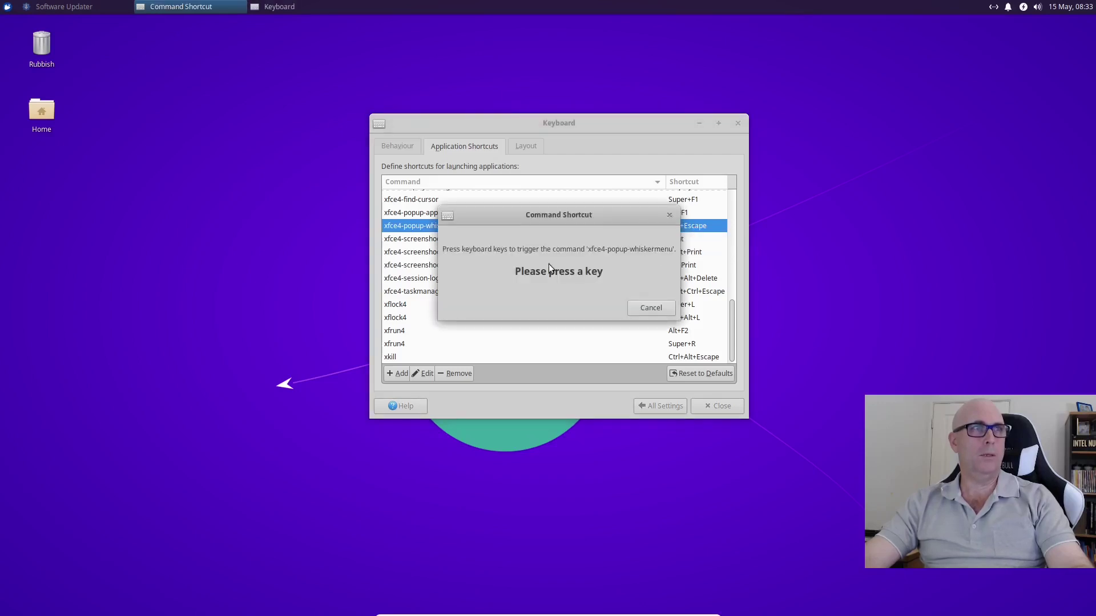
pyautogui.press('Super_L')
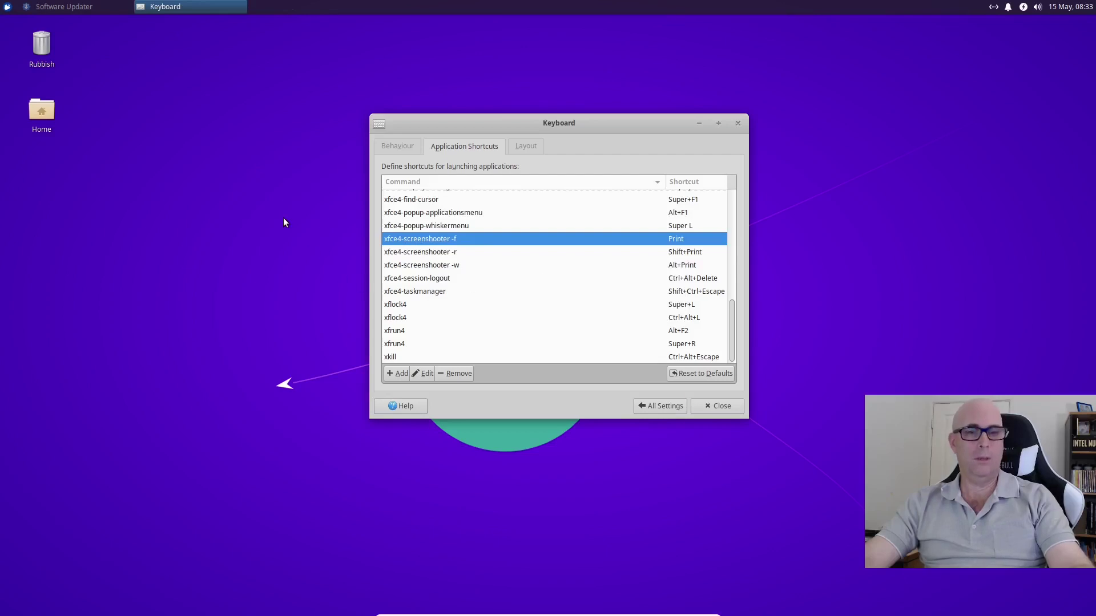
# - Test Super L by opening and closing the Whisker menu, then reopen the shortcut editor and cancel
pyautogui.press('Super_L')
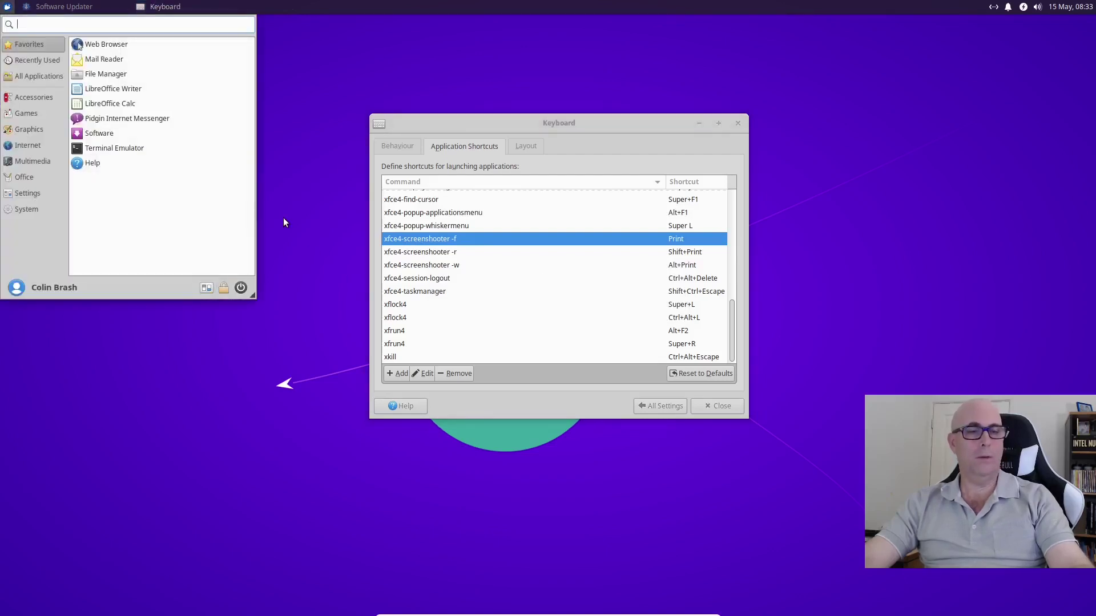
pyautogui.press('Super_L')
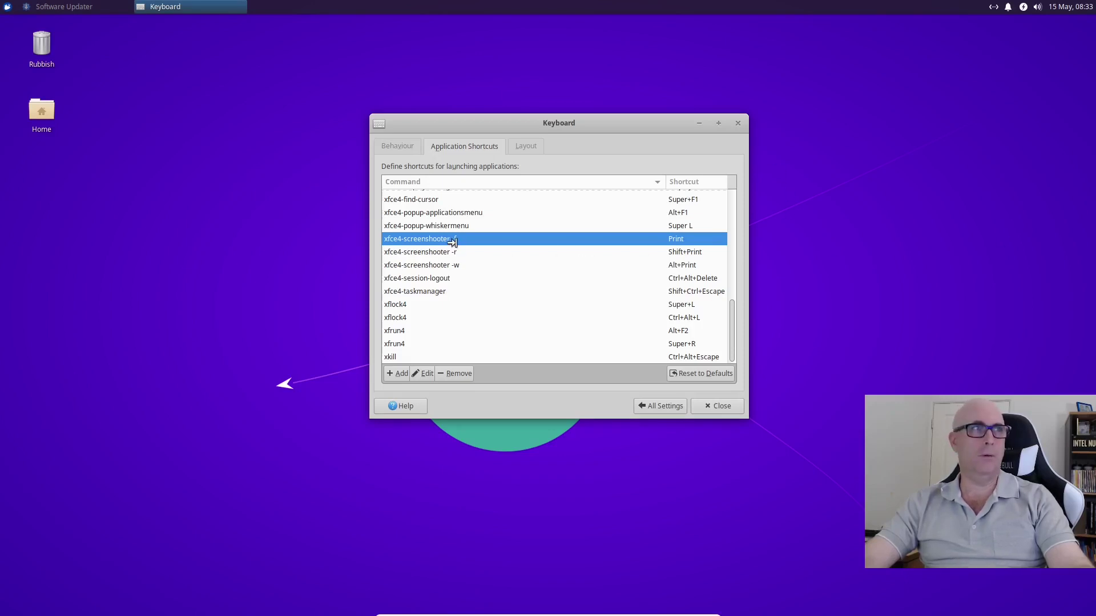
pyautogui.doubleClick(675, 228)
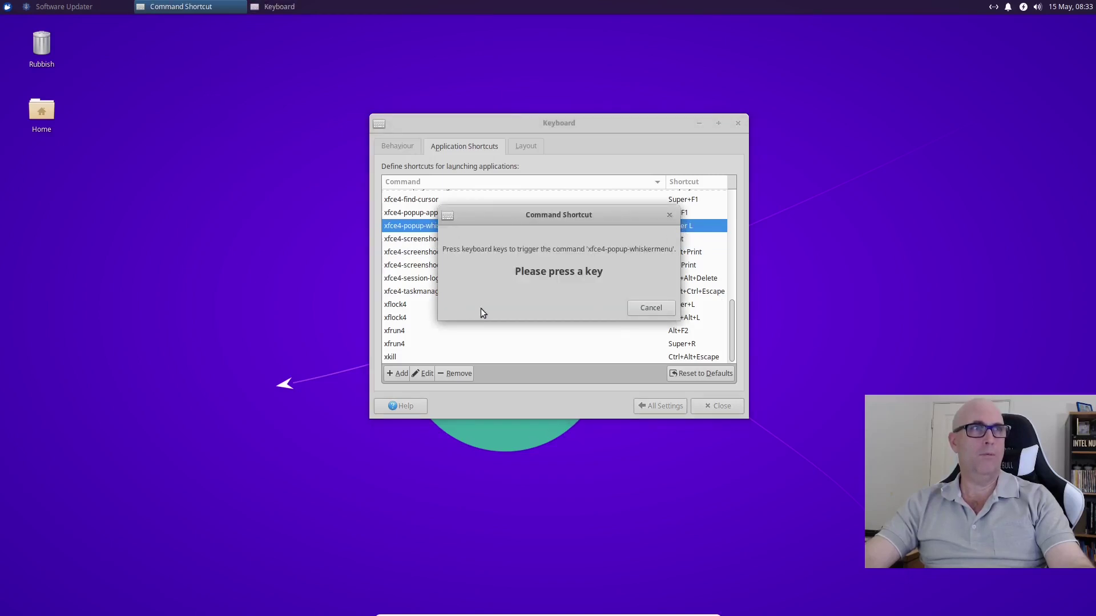
pyautogui.click(657, 310)
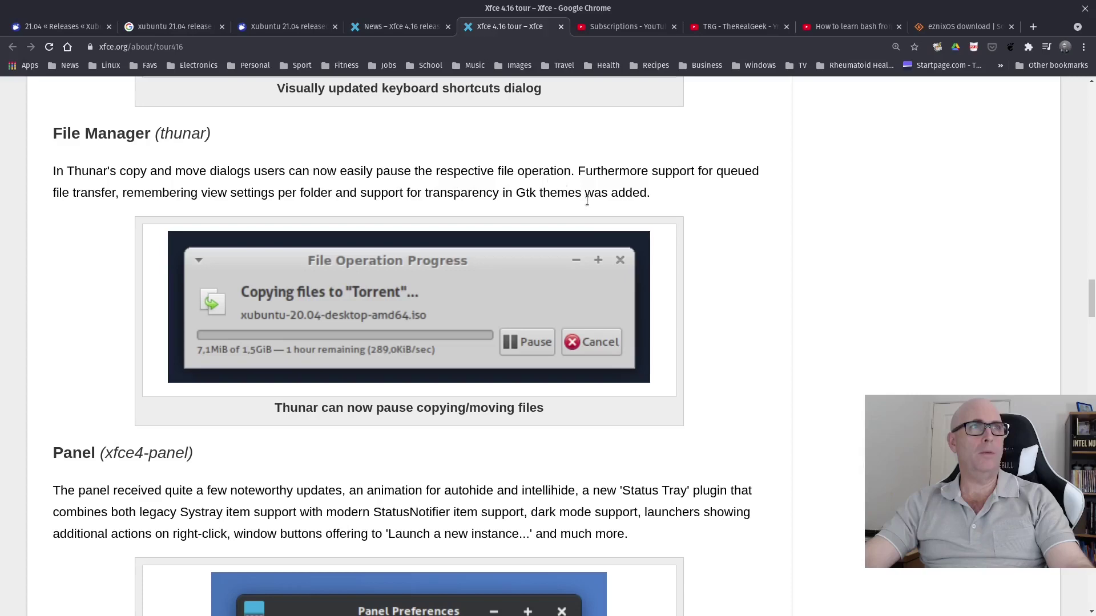
# - Scroll the tour from Thunar past the Panel, Status Tray and About Dialog sections to the System screenshot
pyautogui.scroll(-6, 427, 317)
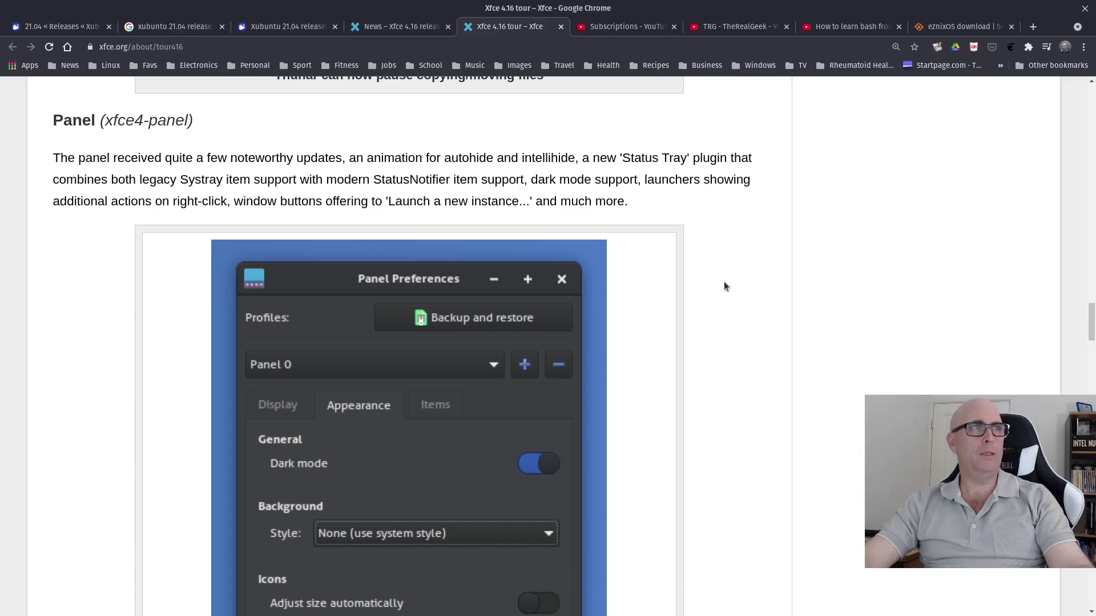
pyautogui.scroll(-1, 724, 286)
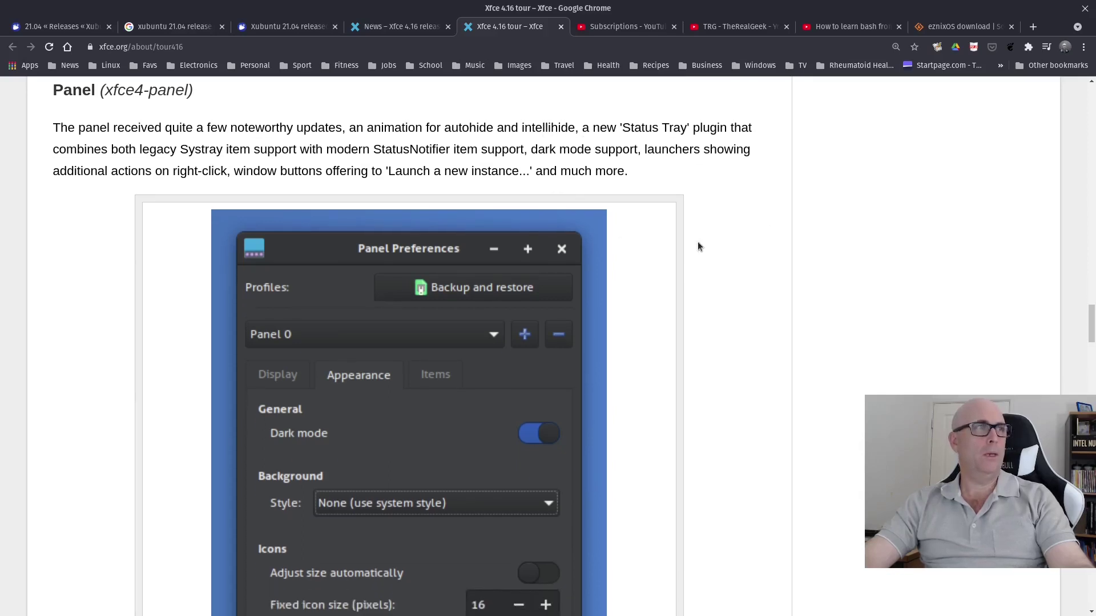
pyautogui.scroll(-10, 698, 247)
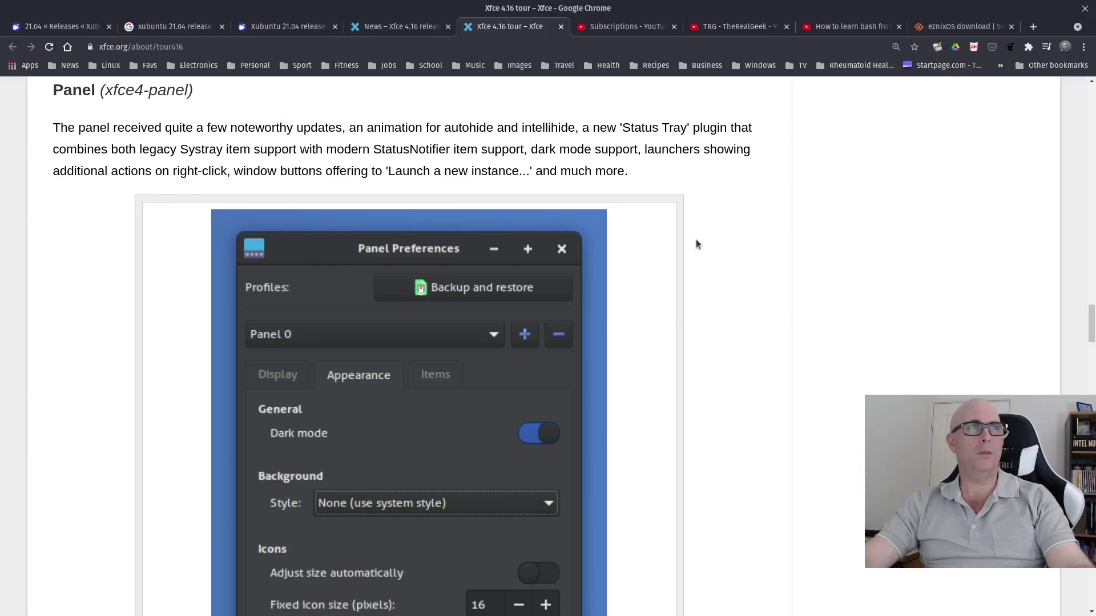
pyautogui.scroll(-4, 696, 244)
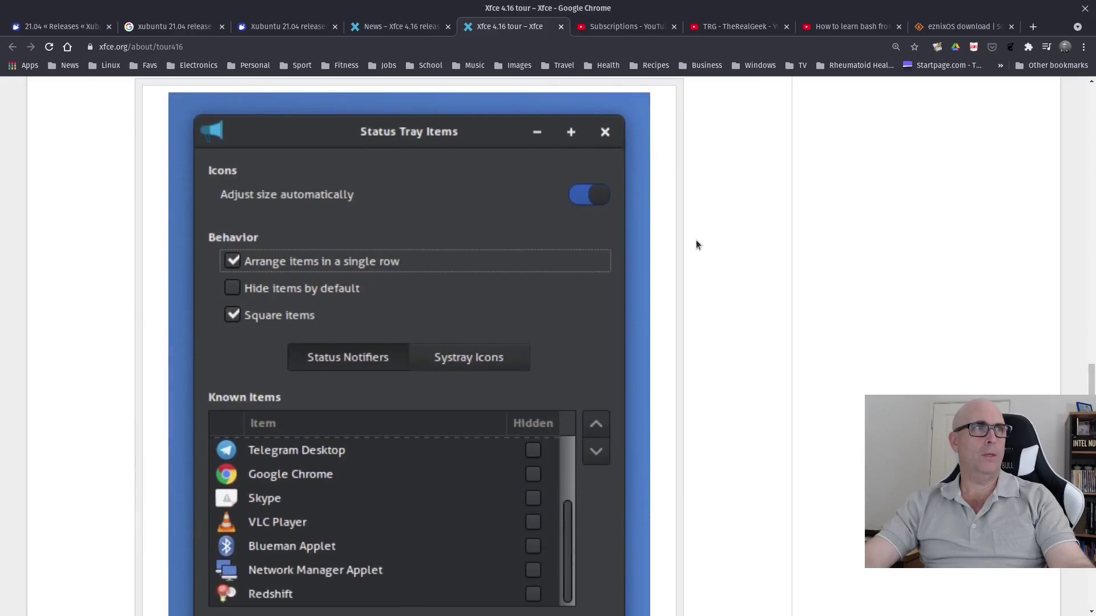
pyautogui.scroll(-1, 697, 245)
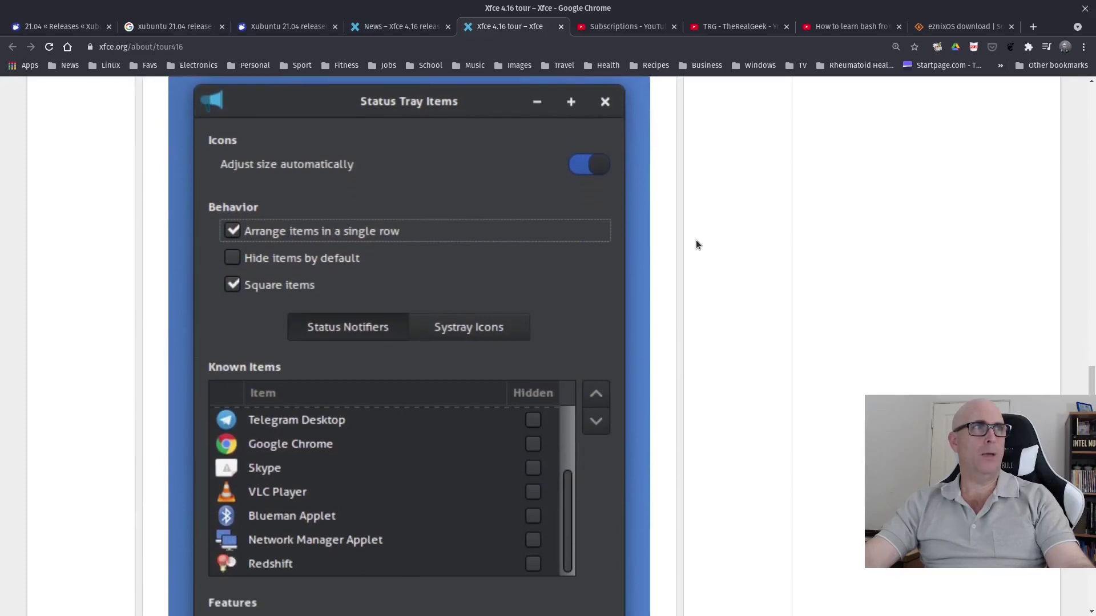
pyautogui.scroll(-3, 696, 245)
pyautogui.scroll(-8, 696, 245)
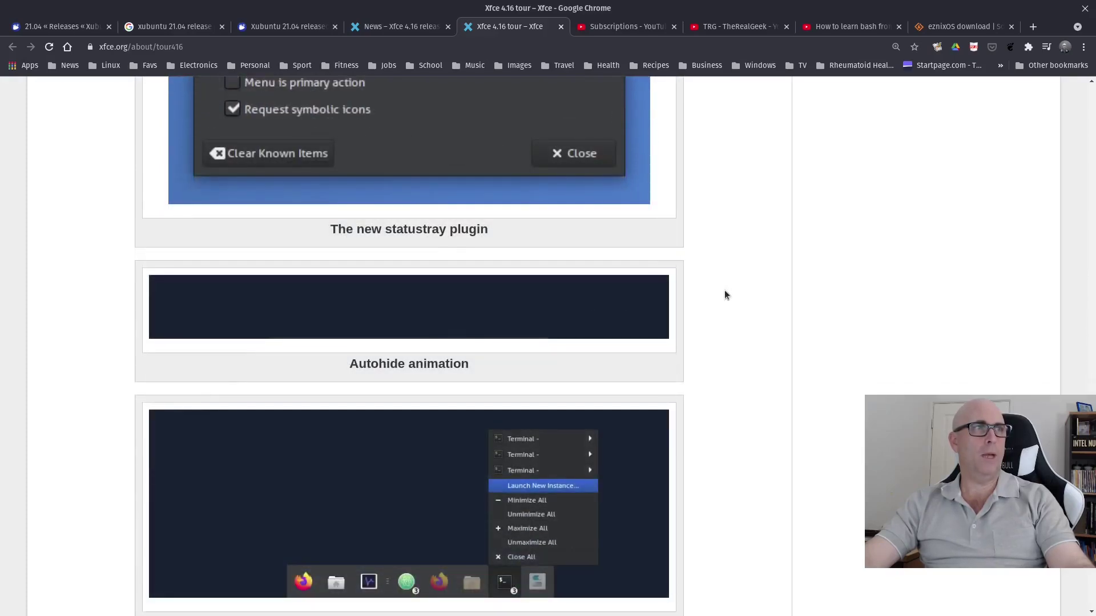
pyautogui.scroll(-2, 724, 294)
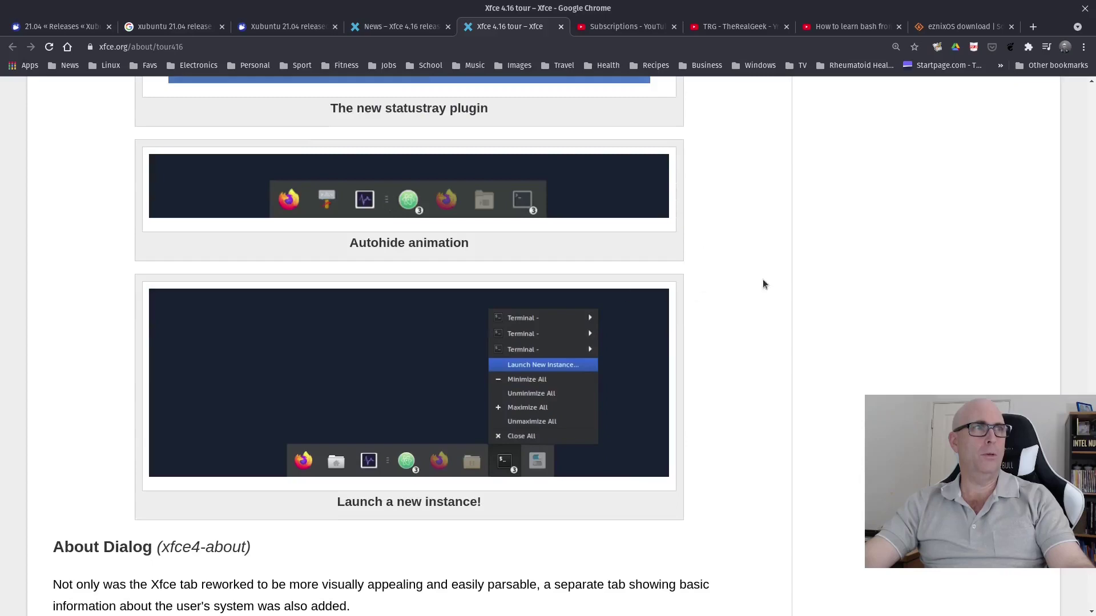
pyautogui.scroll(-2, 738, 272)
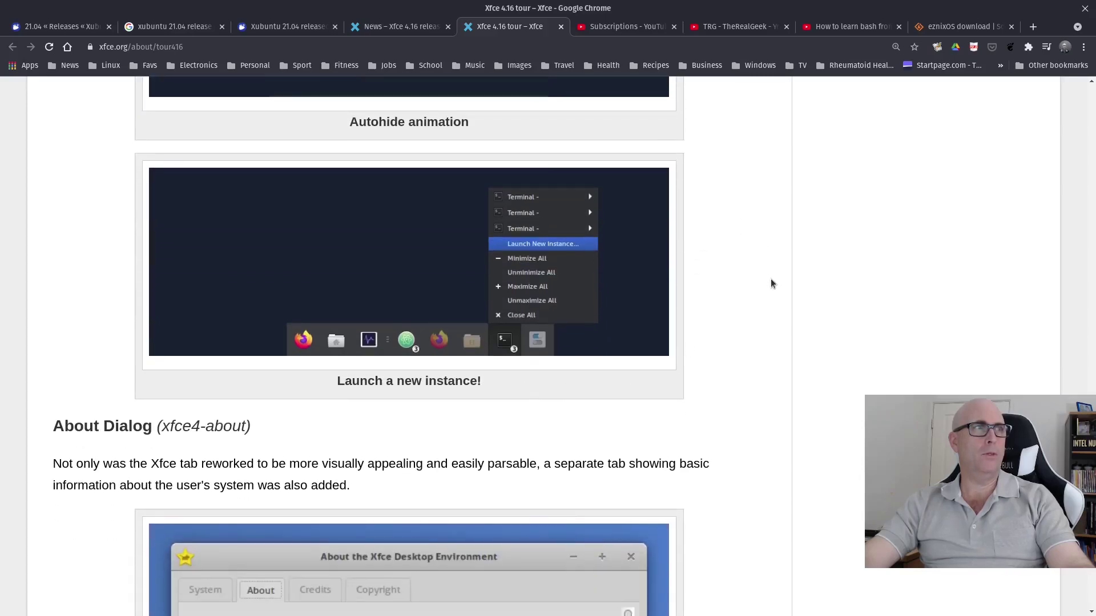
pyautogui.scroll(-3, 771, 280)
pyautogui.scroll(-3, 770, 281)
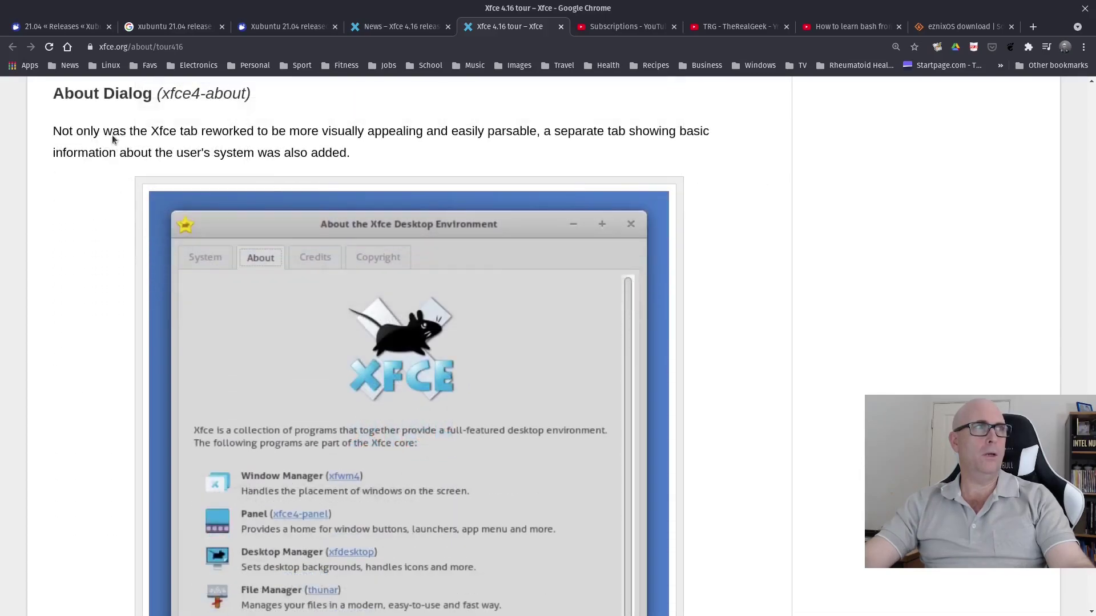
pyautogui.scroll(-14, 747, 218)
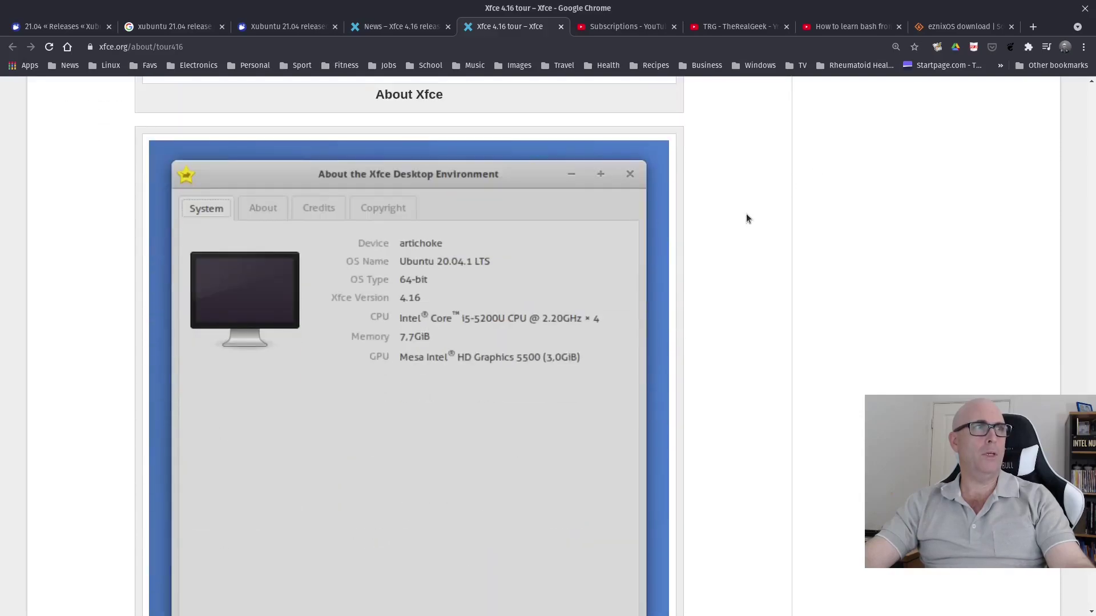
pyautogui.scroll(2, 745, 213)
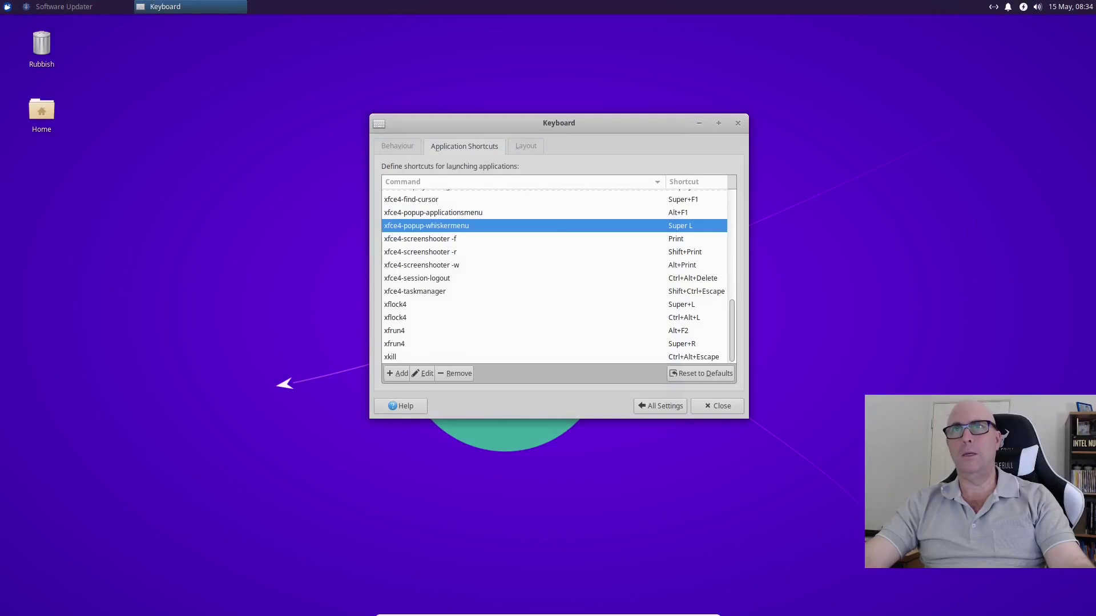
# - Search settings for 'about', open About Me, cancel it, and close Settings Manager
pyautogui.click(665, 406)
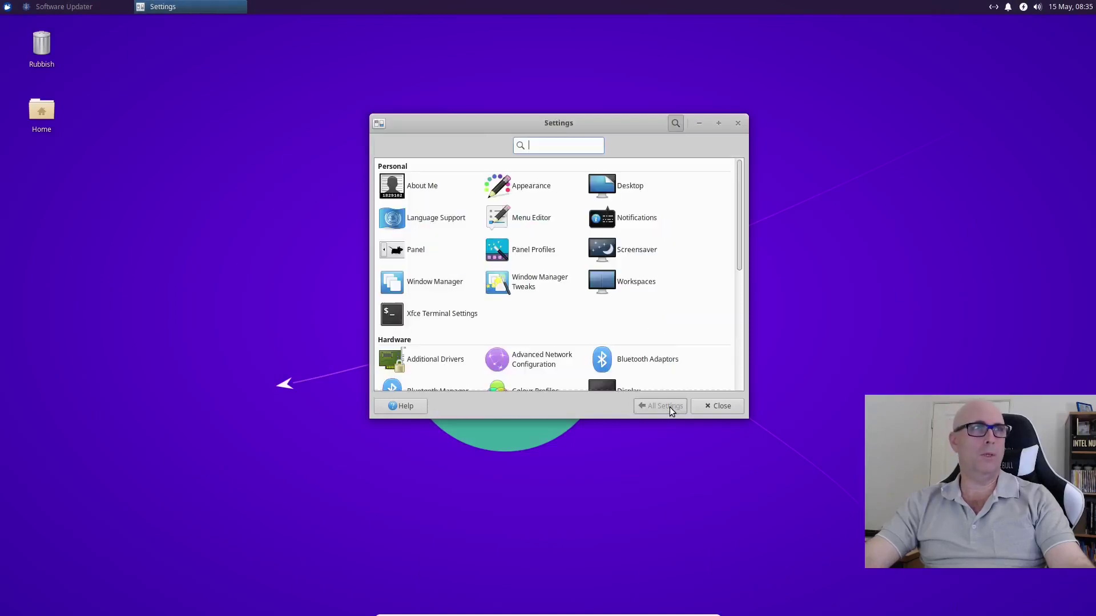
pyautogui.write('about')
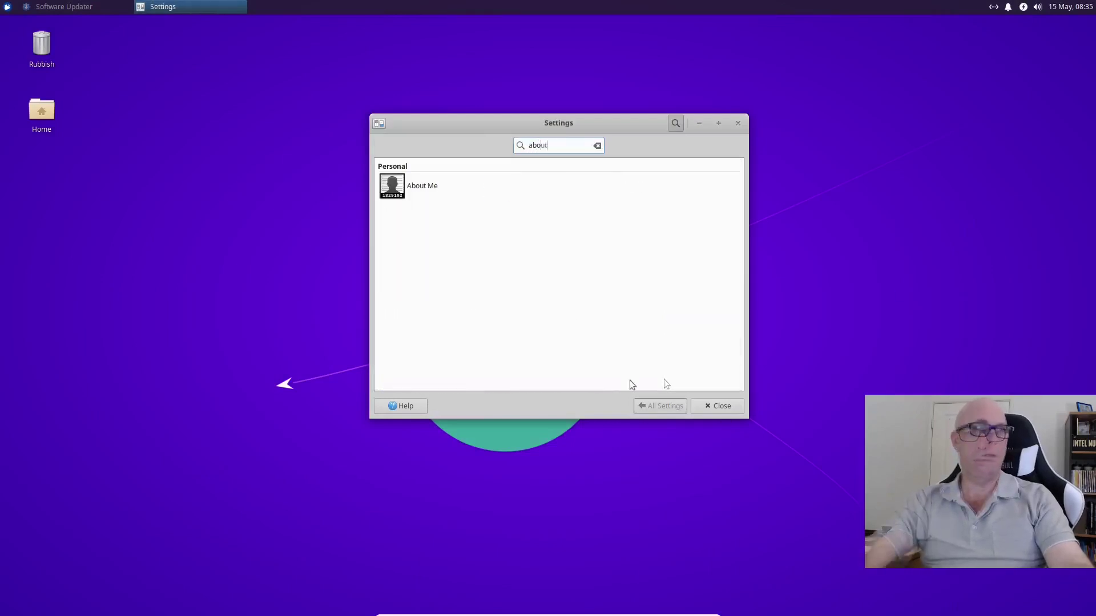
pyautogui.click(423, 183)
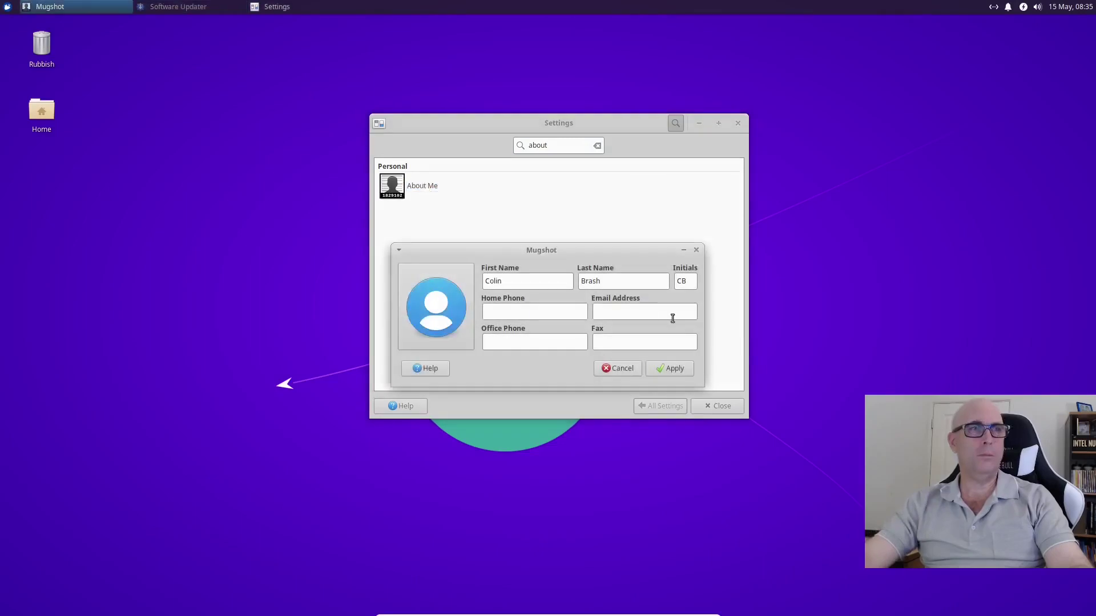
pyautogui.click(618, 368)
pyautogui.click(718, 406)
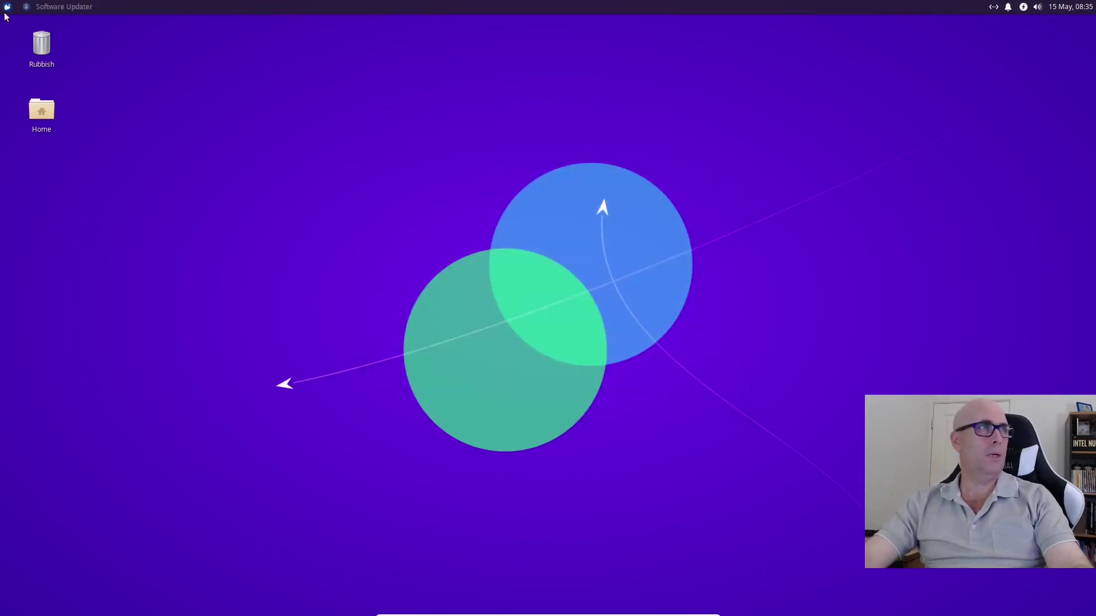
# - Open About Xfce via a Whisker menu 'about' search, view its About tab, then close it
pyautogui.click(7, 7)
pyautogui.write('about')
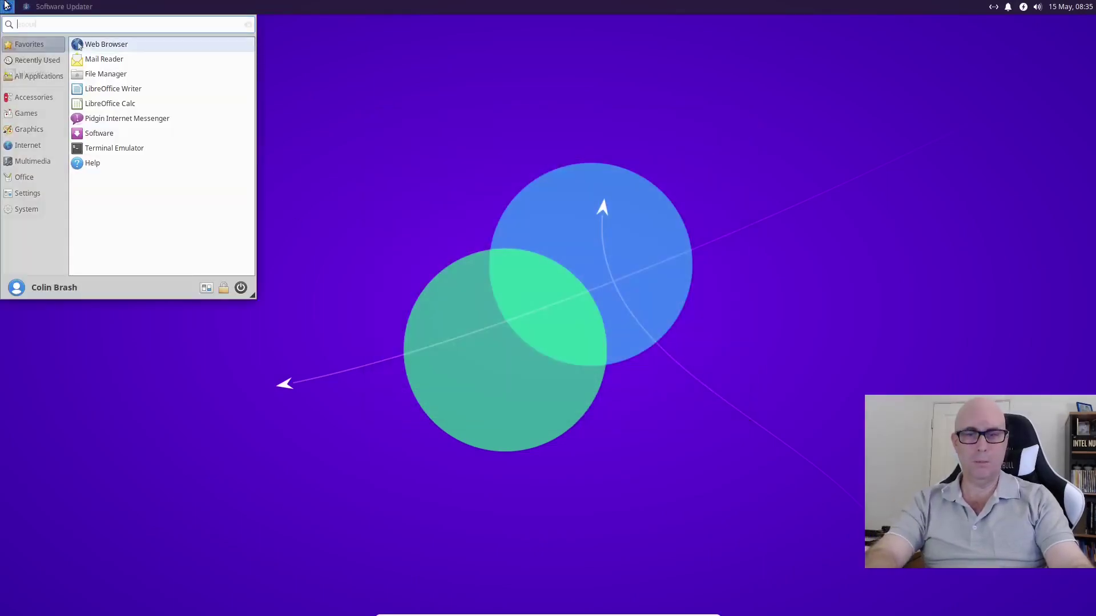
pyautogui.click(45, 61)
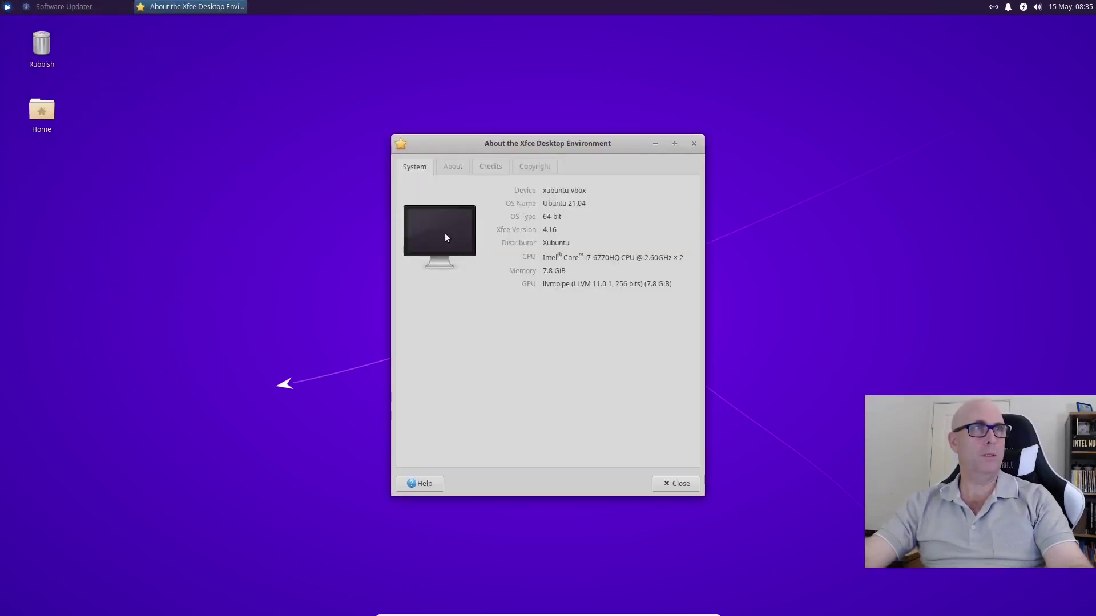
pyautogui.click(454, 167)
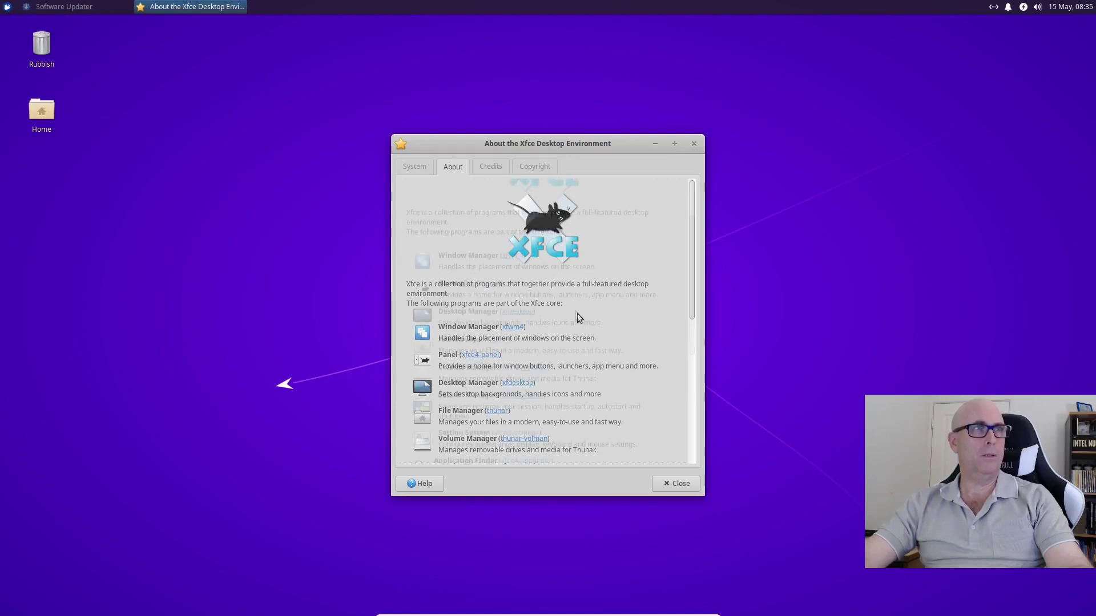
pyautogui.scroll(-10, 575, 310)
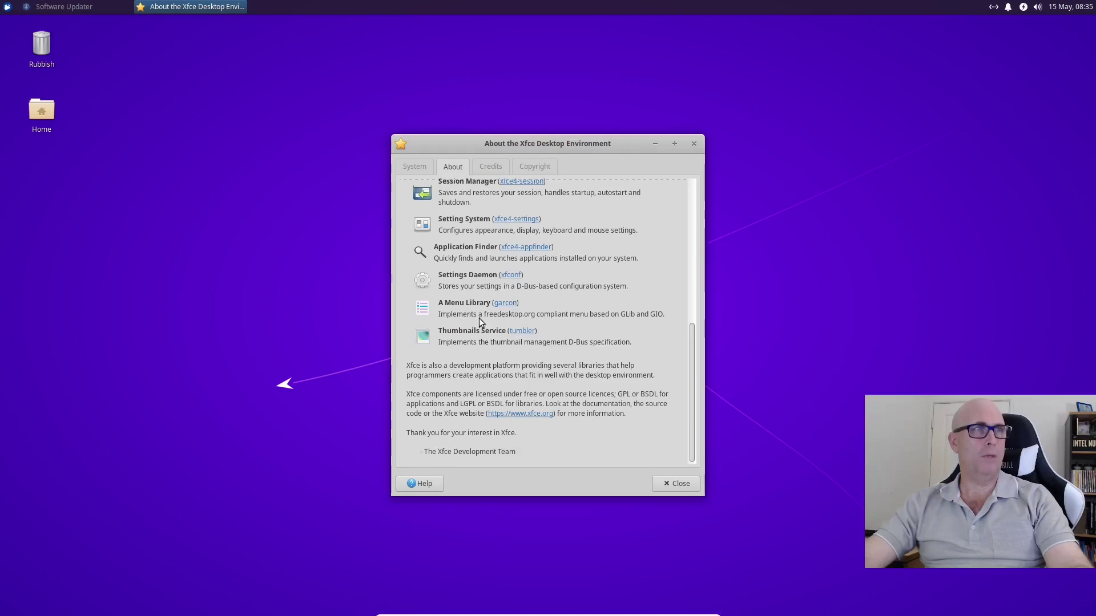
pyautogui.press('Escape')
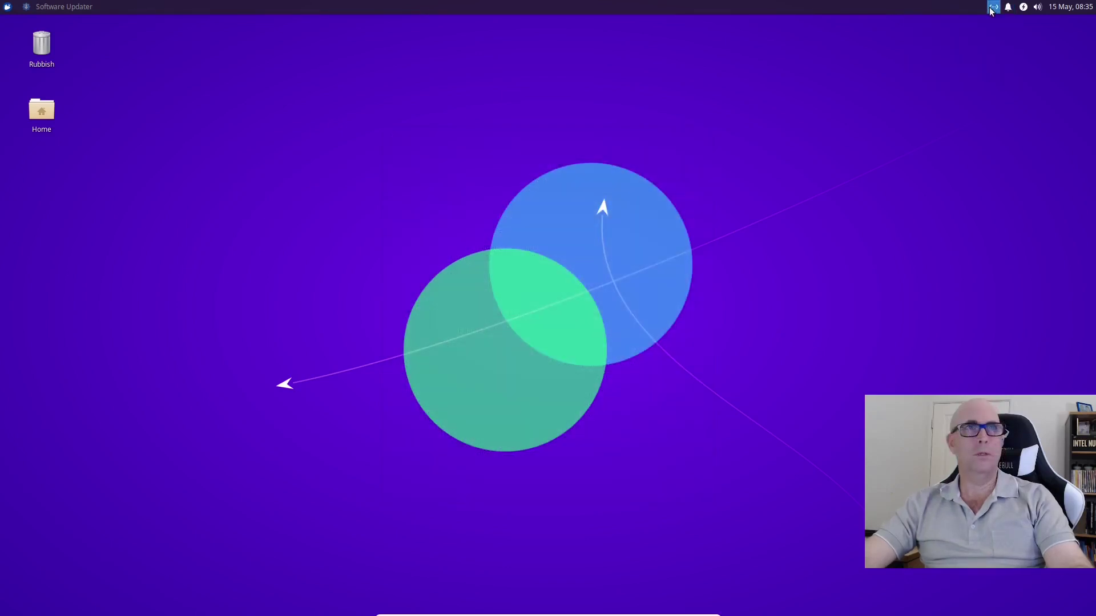
pyautogui.click(992, 6)
pyautogui.press('Escape')
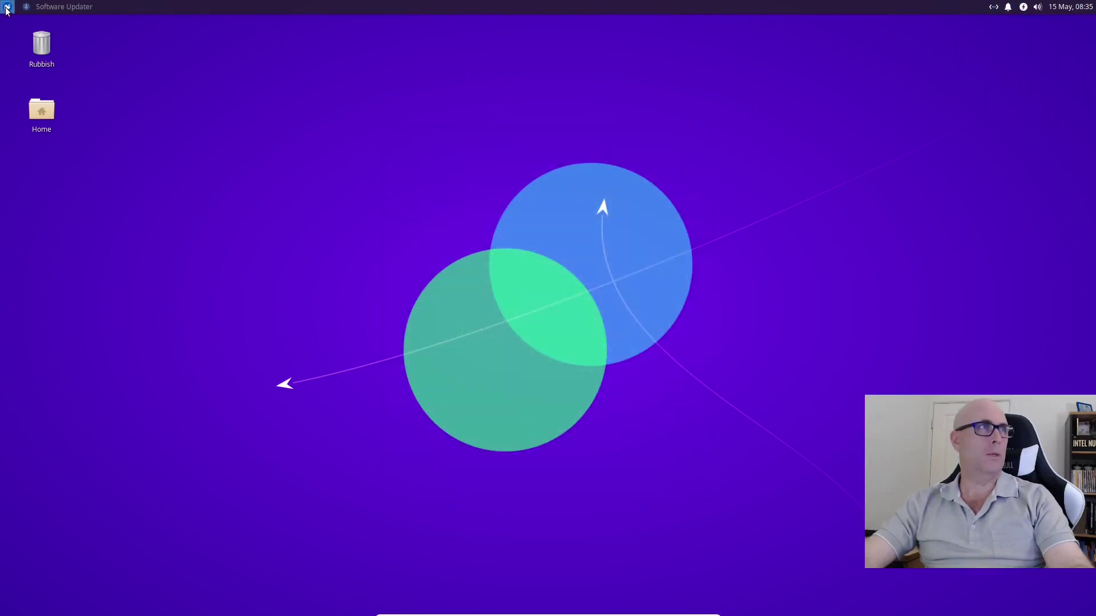
pyautogui.click(7, 7)
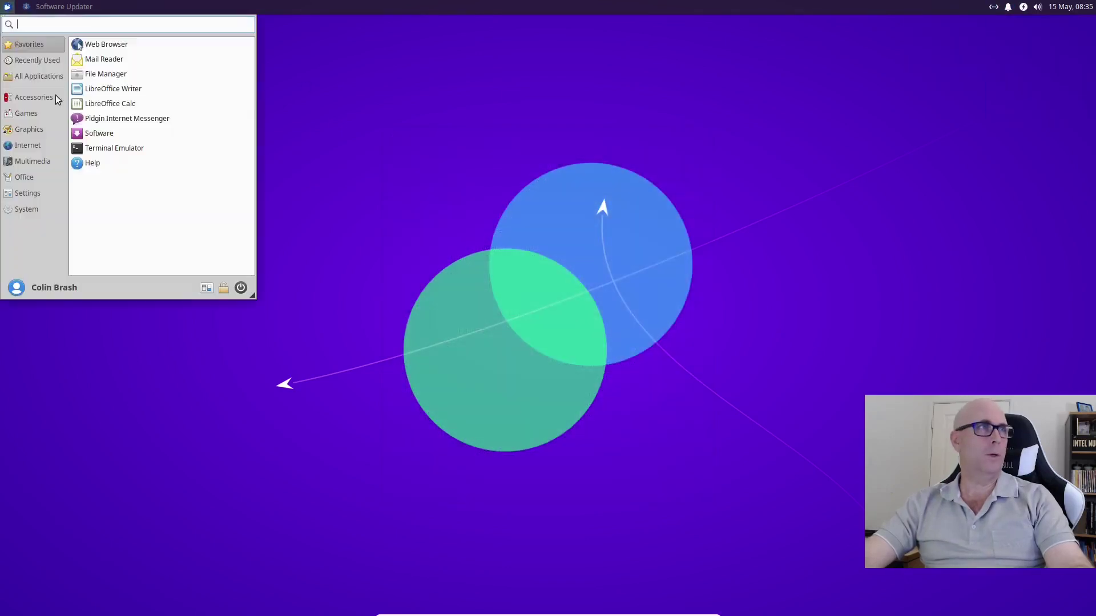
pyautogui.click(205, 288)
pyautogui.click(517, 235)
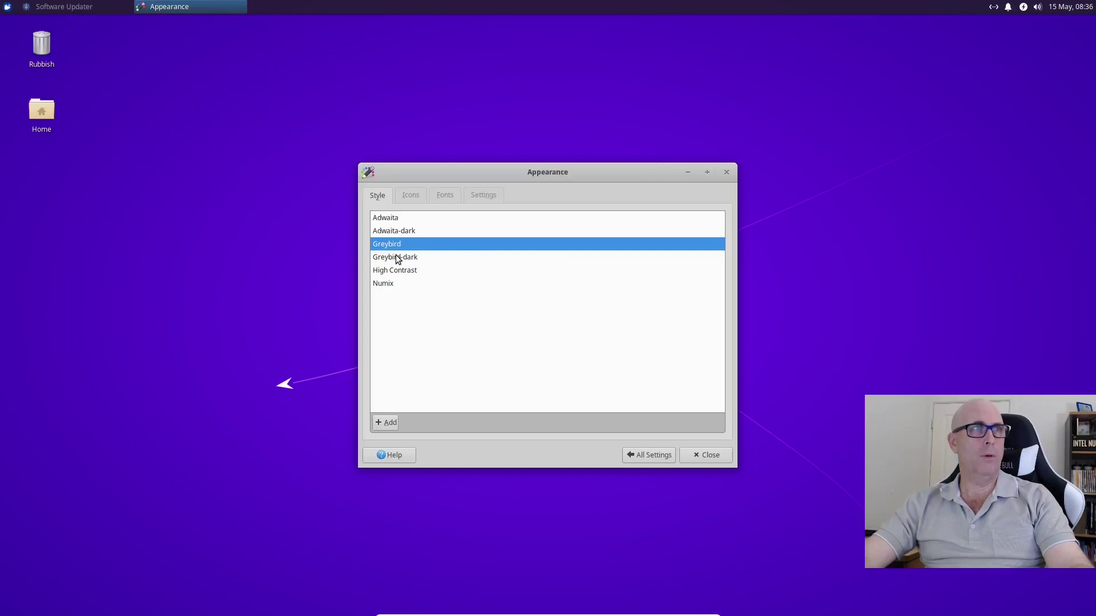
pyautogui.click(412, 259)
pyautogui.click(706, 455)
pyautogui.click(1070, 6)
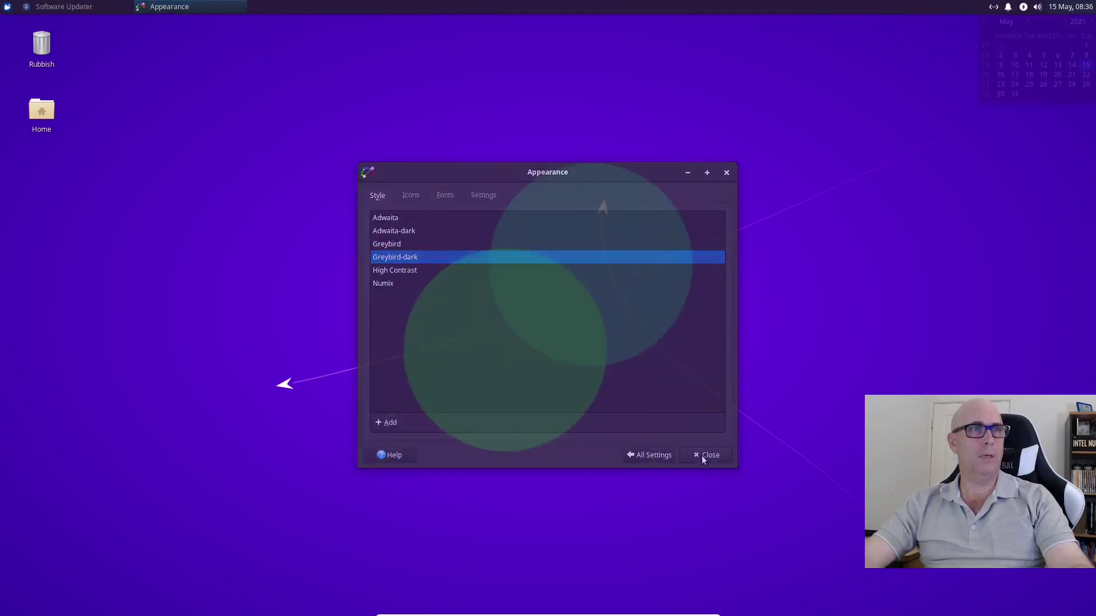
pyautogui.click(1037, 6)
pyautogui.click(1036, 8)
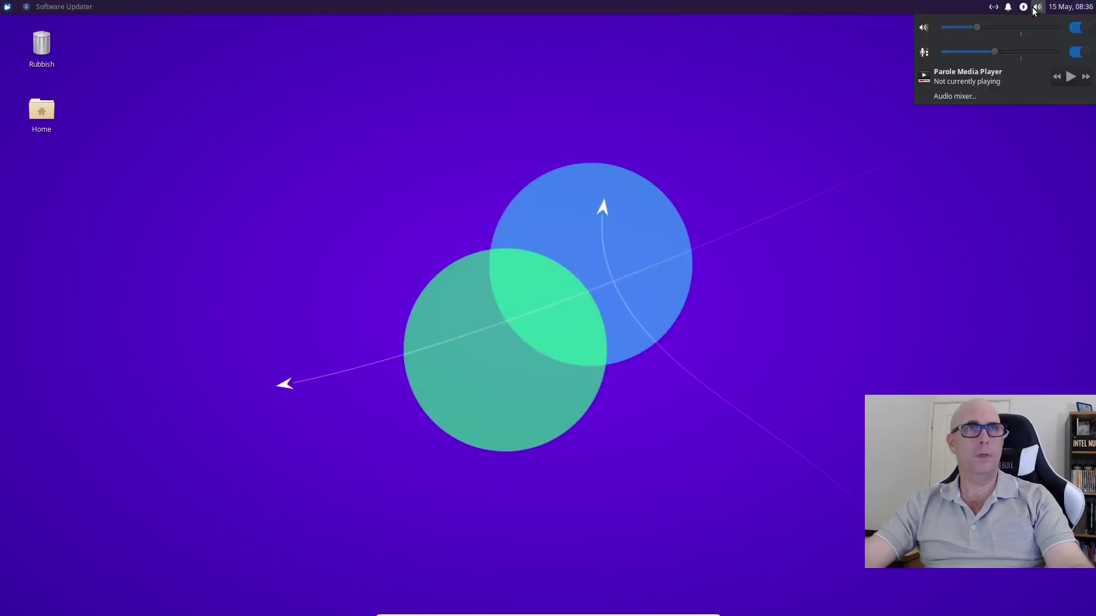
pyautogui.click(1036, 8)
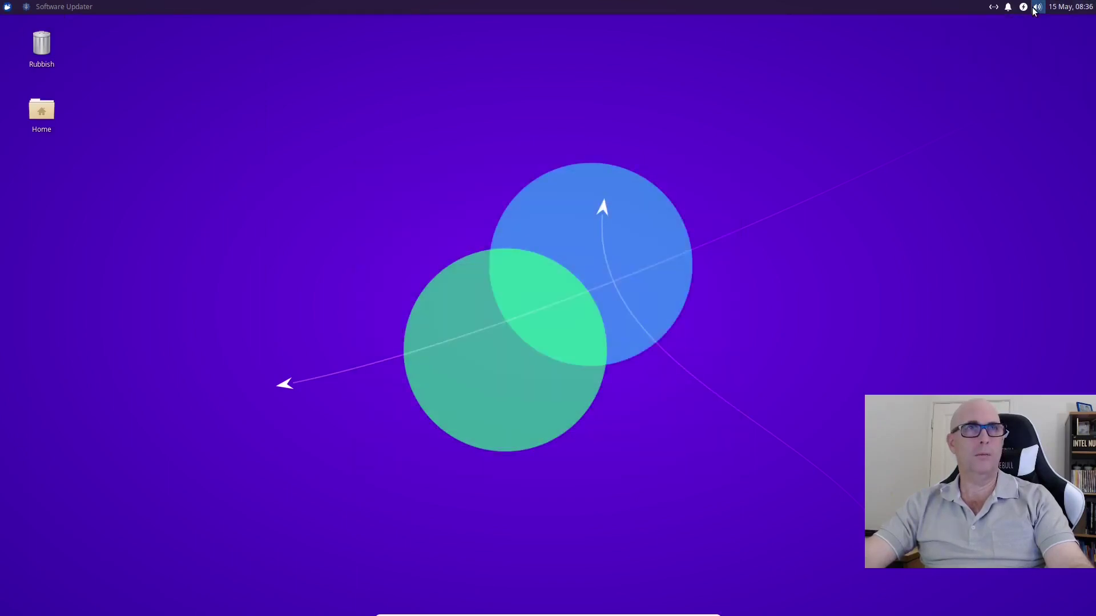
pyautogui.click(994, 6)
# - Open the Home folder from the desktop icon and peek at its window actions
pyautogui.click(993, 6)
pyautogui.doubleClick(41, 111)
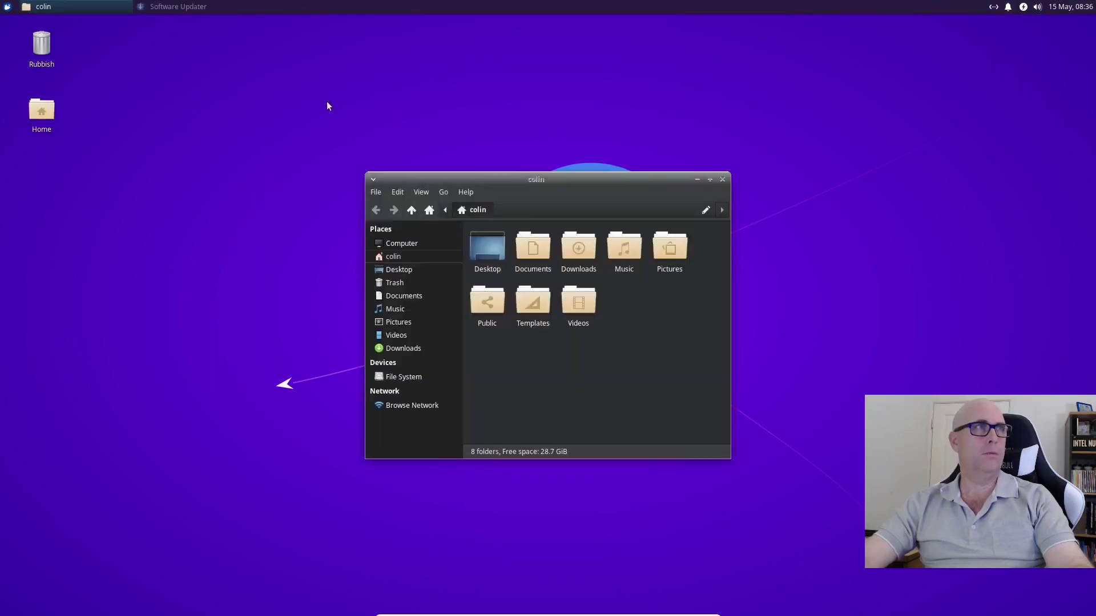
pyautogui.rightClick(54, 7)
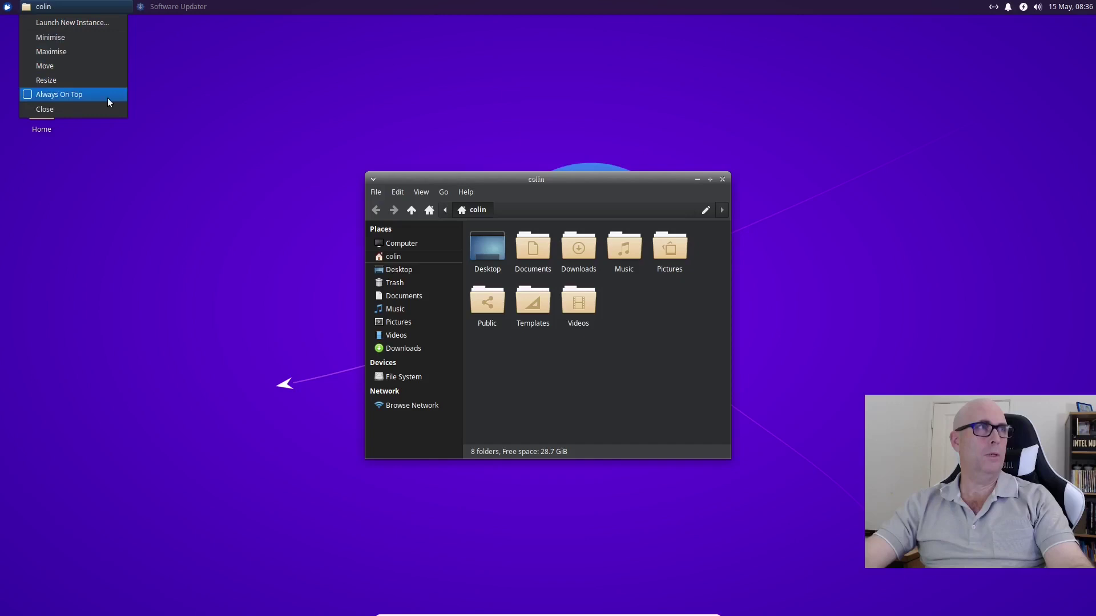
pyautogui.click(228, 94)
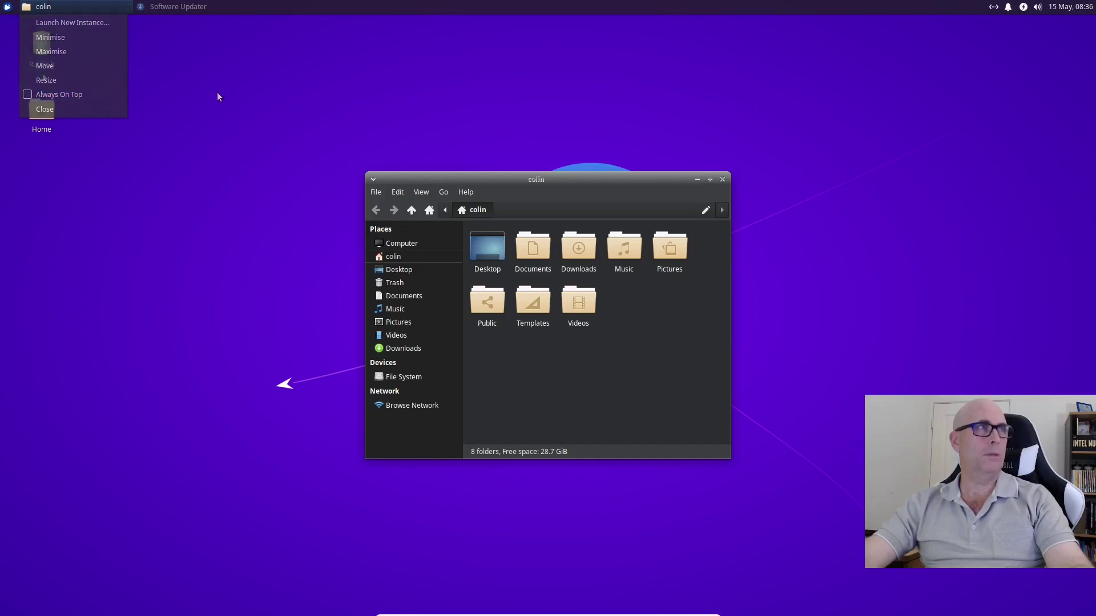
# - Launch Terminal Emulator by searching 'term' in the Whisker menu
pyautogui.click(8, 6)
pyautogui.write('term')
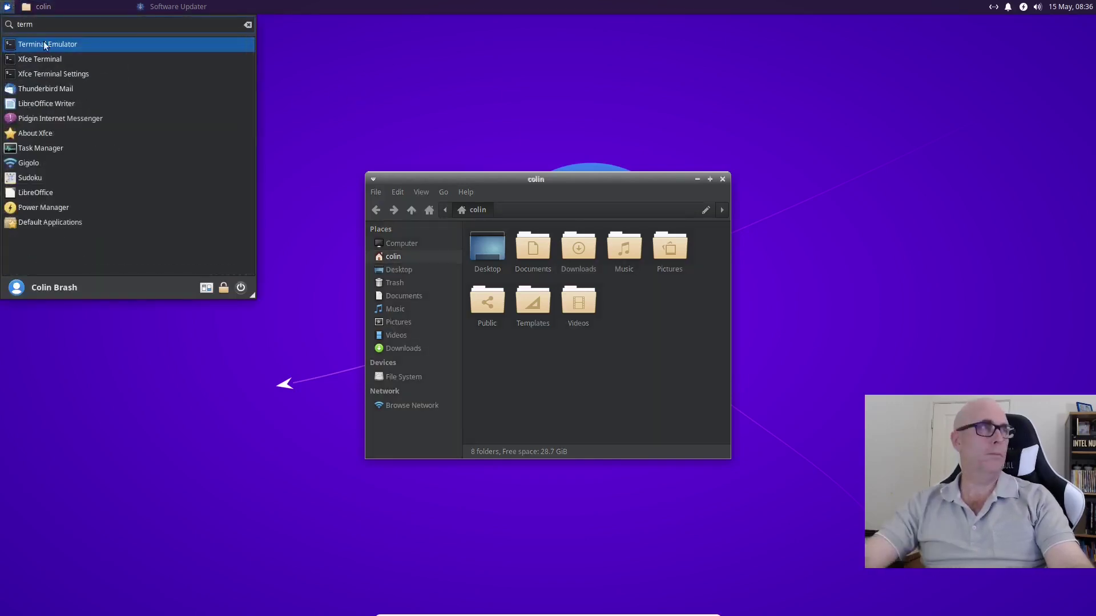
pyautogui.click(40, 56)
# - Start a second Terminal with Launch New Instance, then check both terminals' window actions
pyautogui.rightClick(285, 7)
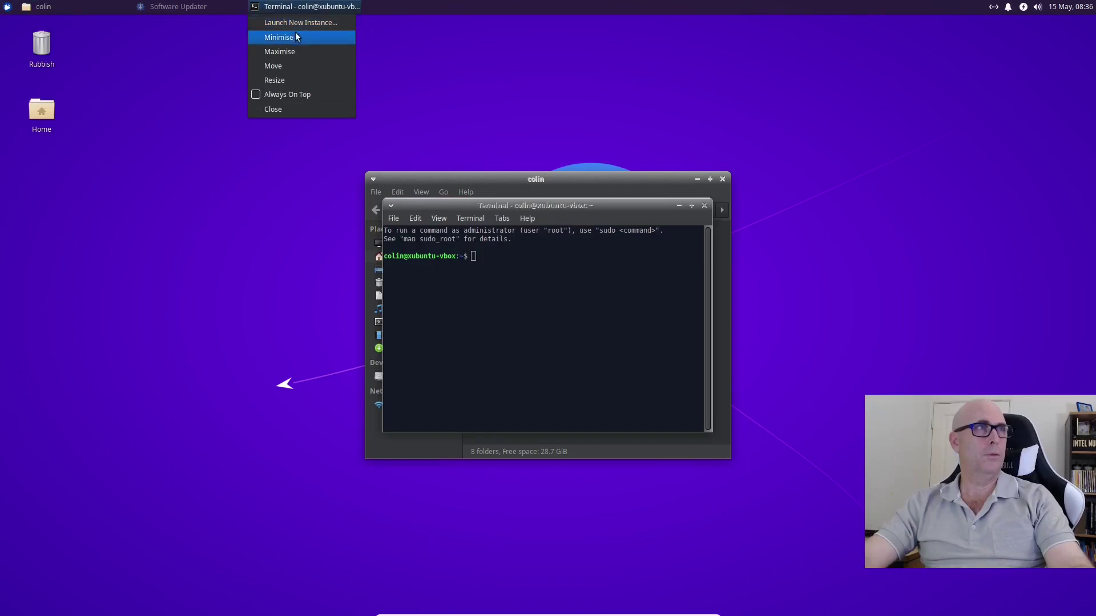
pyautogui.click(296, 23)
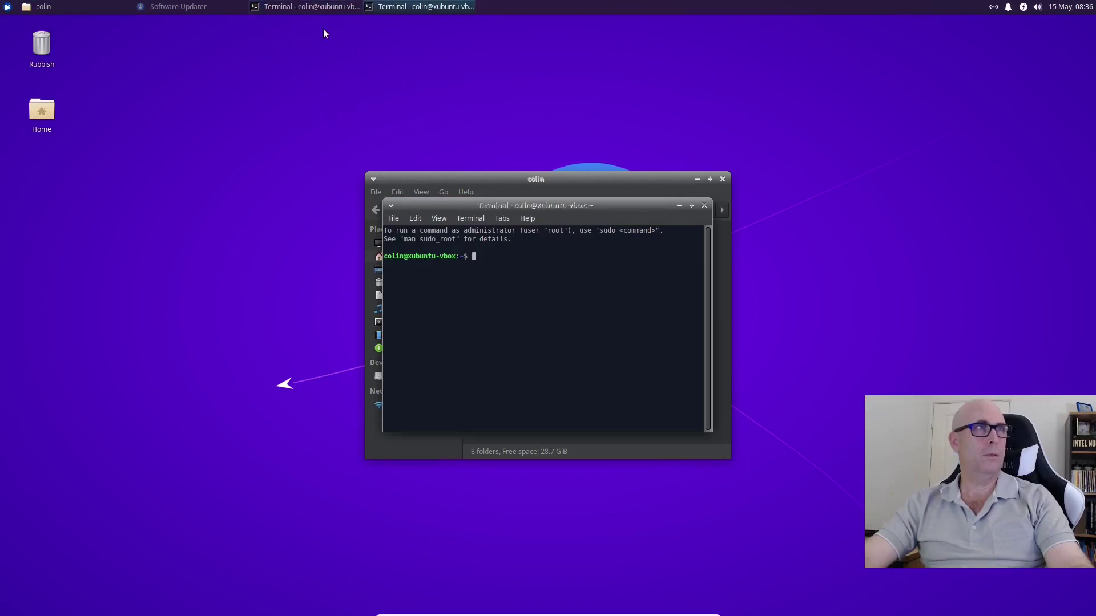
pyautogui.rightClick(293, 6)
pyautogui.click(443, 54)
pyautogui.rightClick(419, 4)
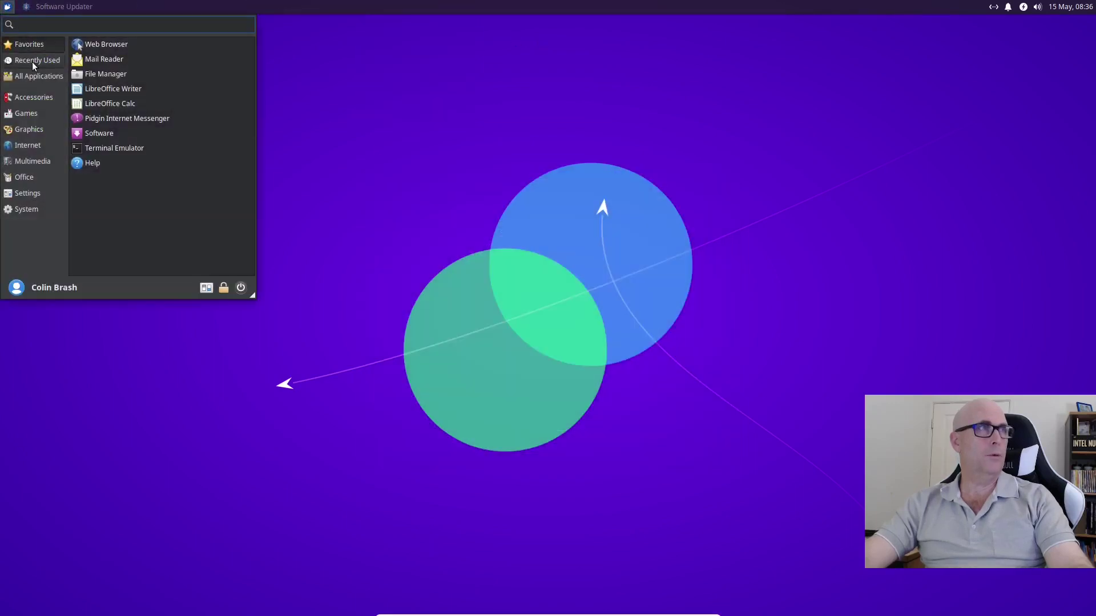
# - Browse the Whisker menu categories from Recently Used through Office
pyautogui.click(39, 63)
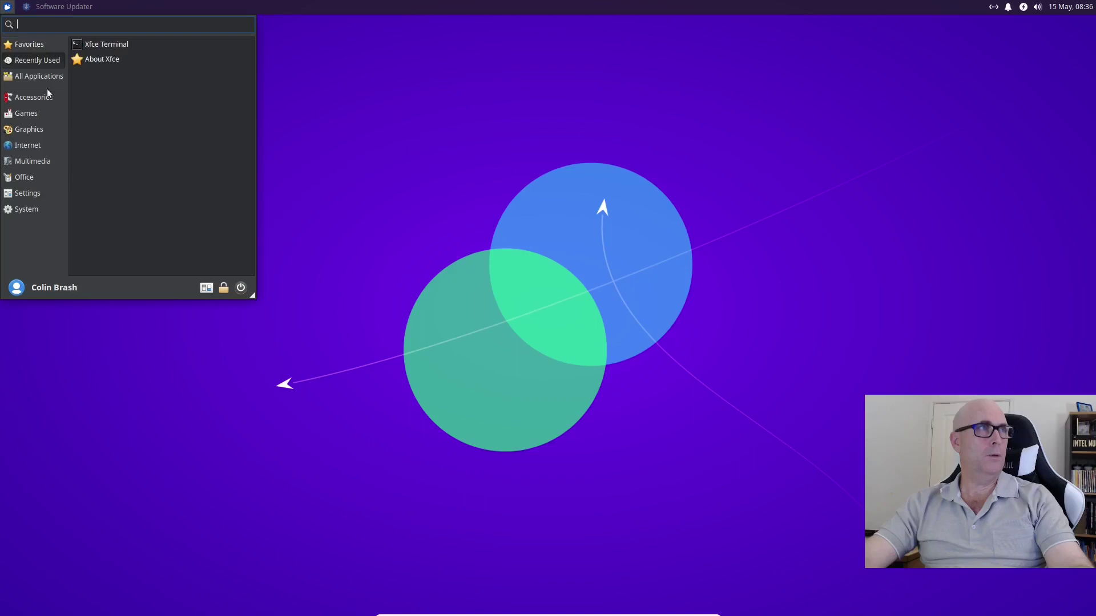
pyautogui.click(21, 78)
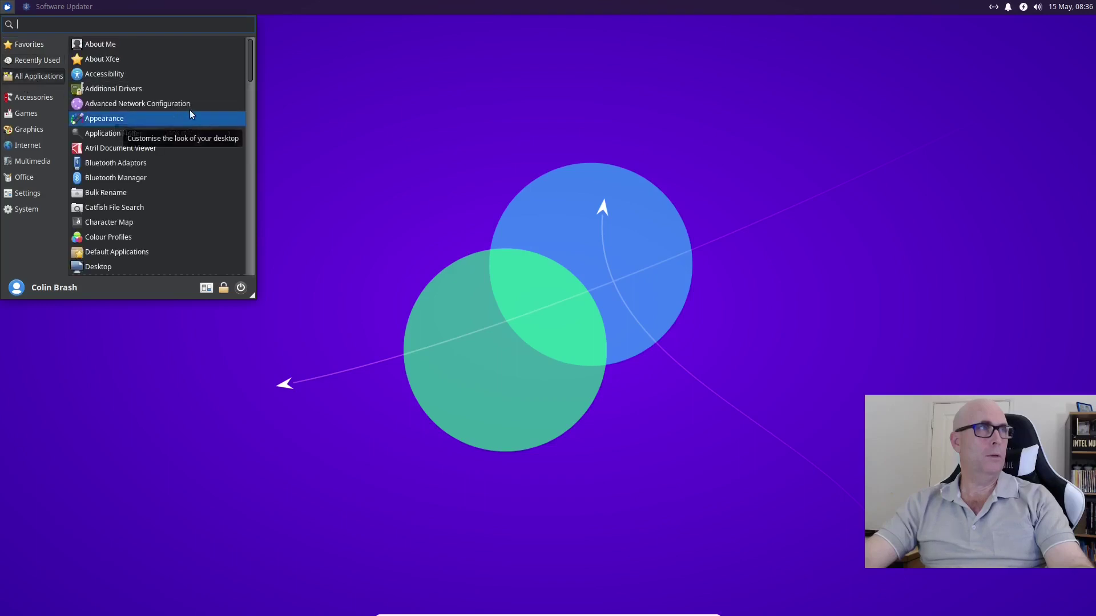
pyautogui.click(30, 100)
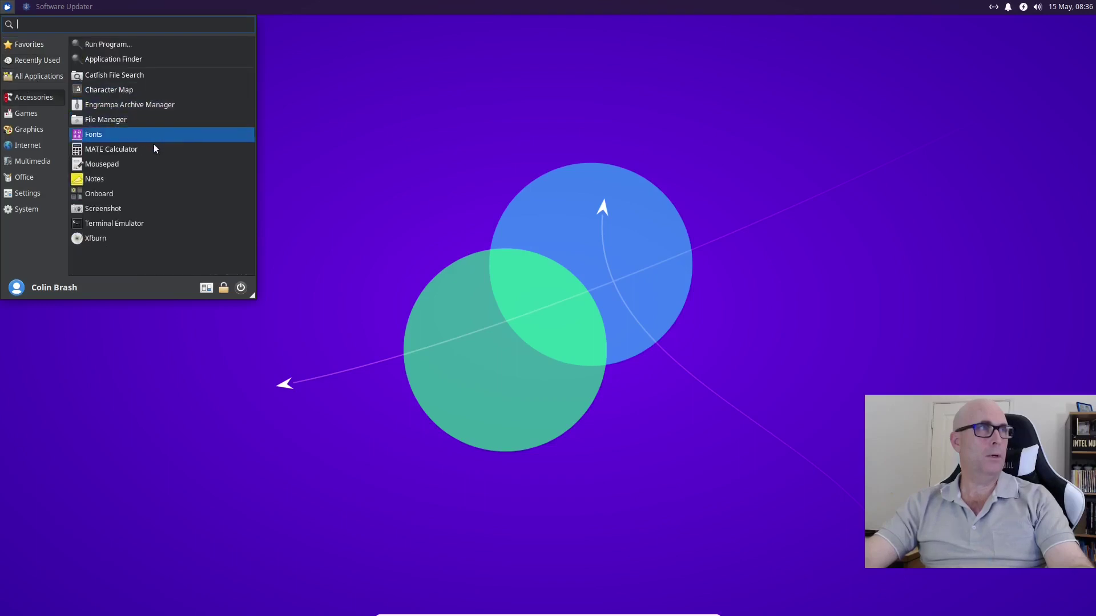
pyautogui.click(26, 115)
pyautogui.click(28, 129)
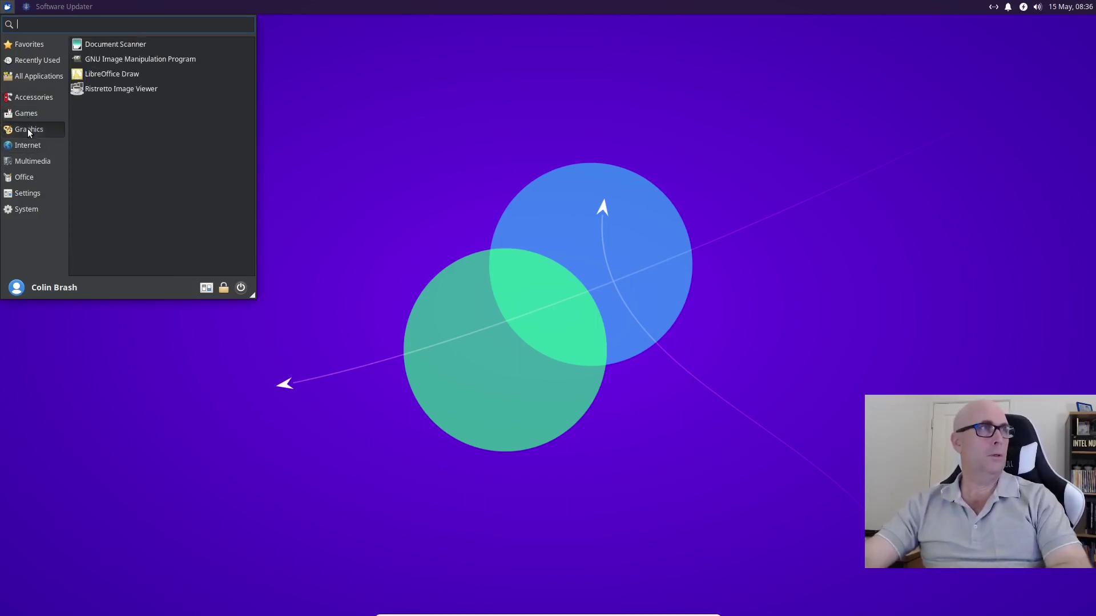
pyautogui.click(26, 144)
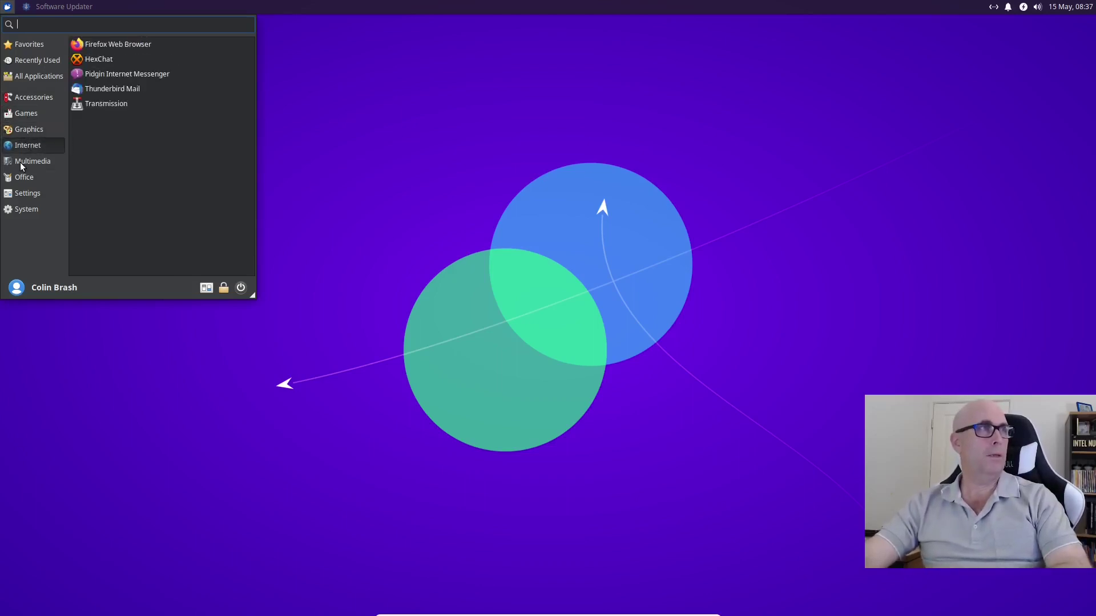
pyautogui.click(29, 160)
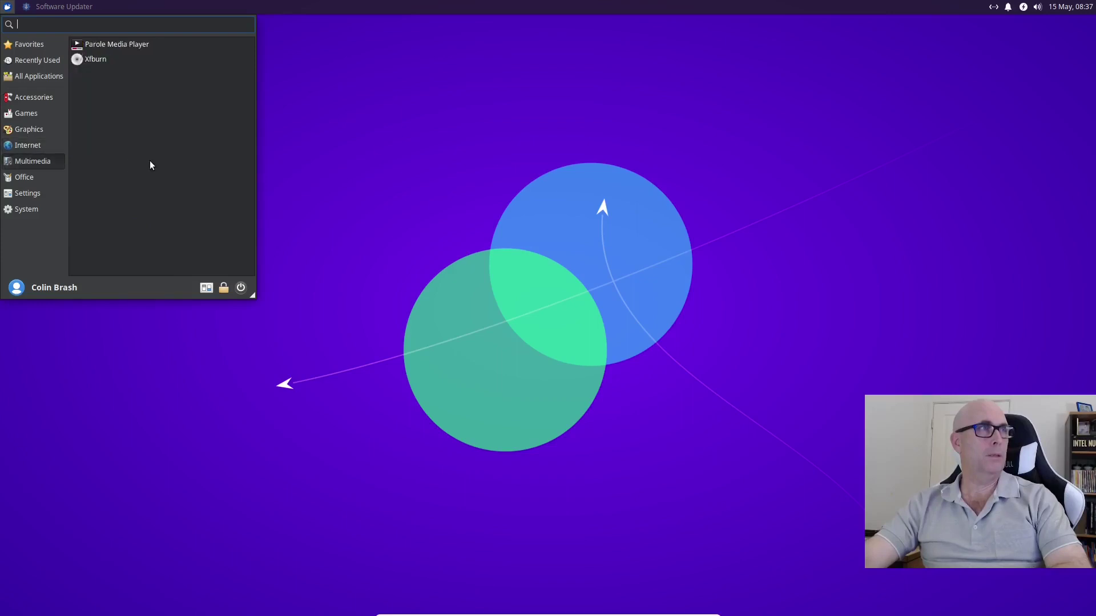
pyautogui.click(24, 180)
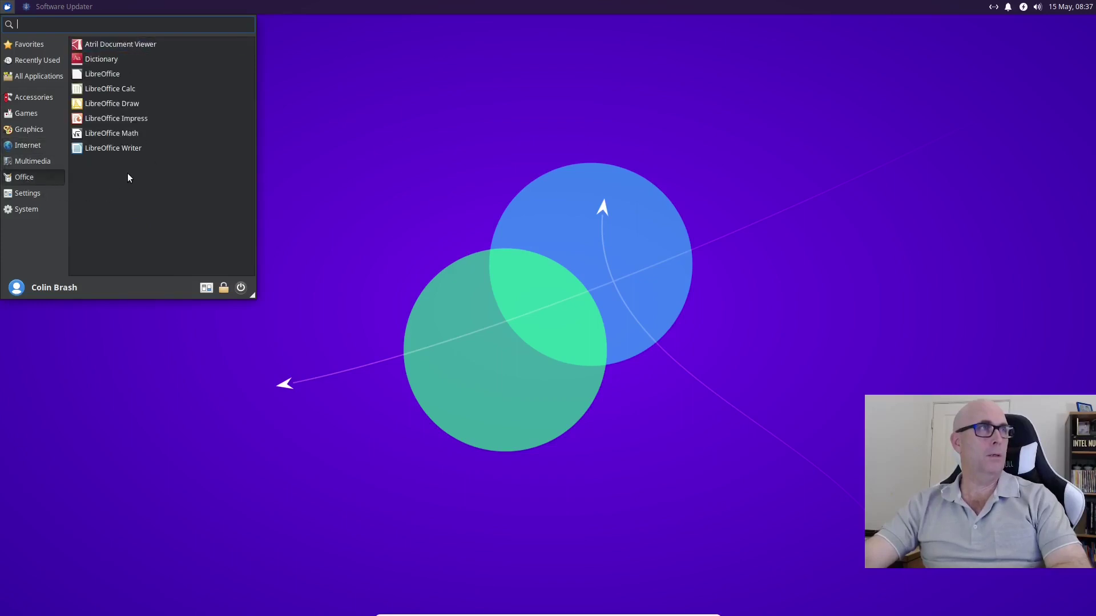
# - Show the Settings category and scroll down to Synaptic Package Manager
pyautogui.click(28, 193)
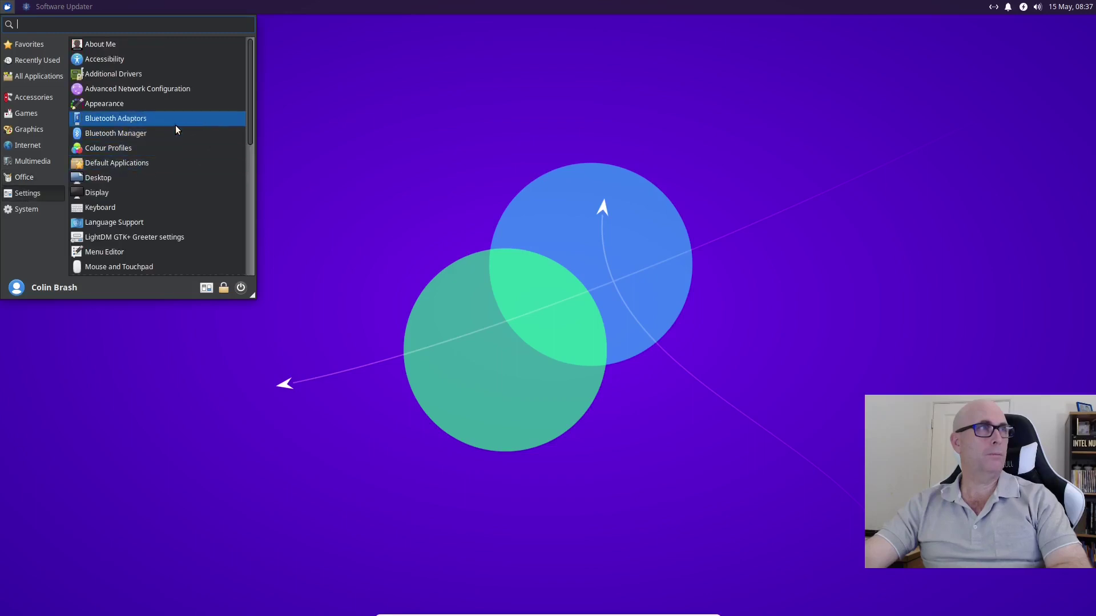
pyautogui.scroll(-1, 176, 125)
pyautogui.scroll(-1, 176, 125)
pyautogui.scroll(-2, 176, 125)
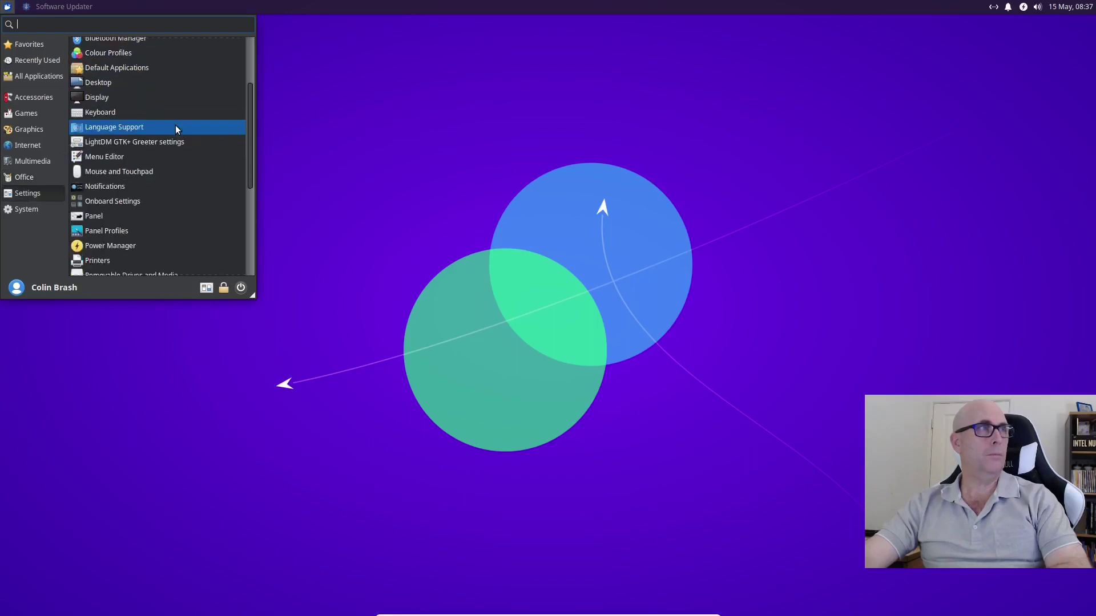
pyautogui.scroll(-2, 176, 125)
pyautogui.scroll(-1, 176, 129)
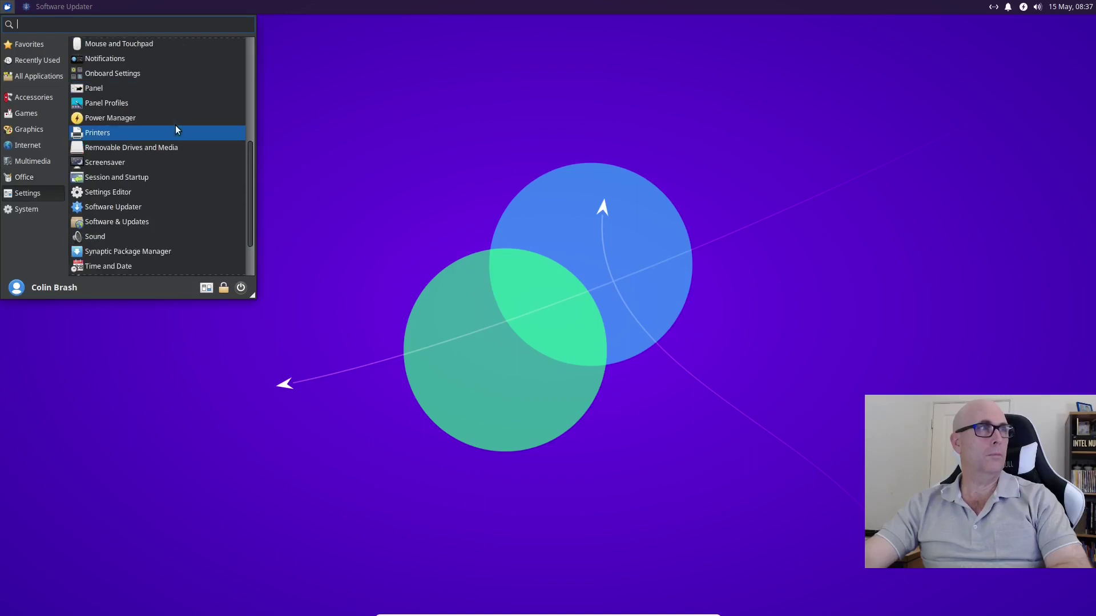
pyautogui.scroll(-1, 176, 125)
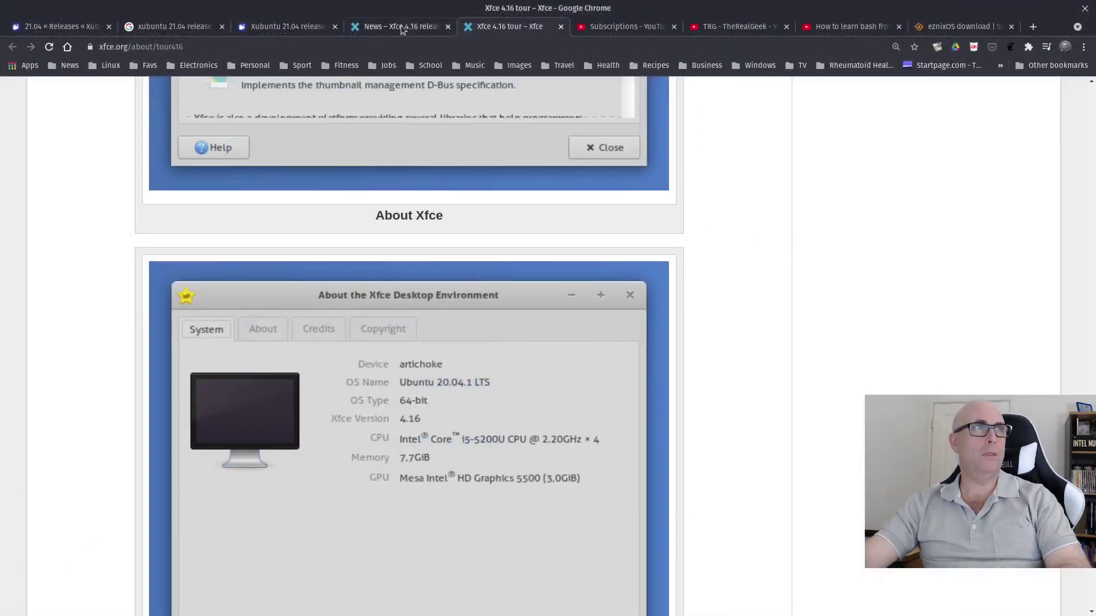
# - In the Xfce 4.16 tour tab, scroll down to the Power Manager screenshot
pyautogui.click(401, 26)
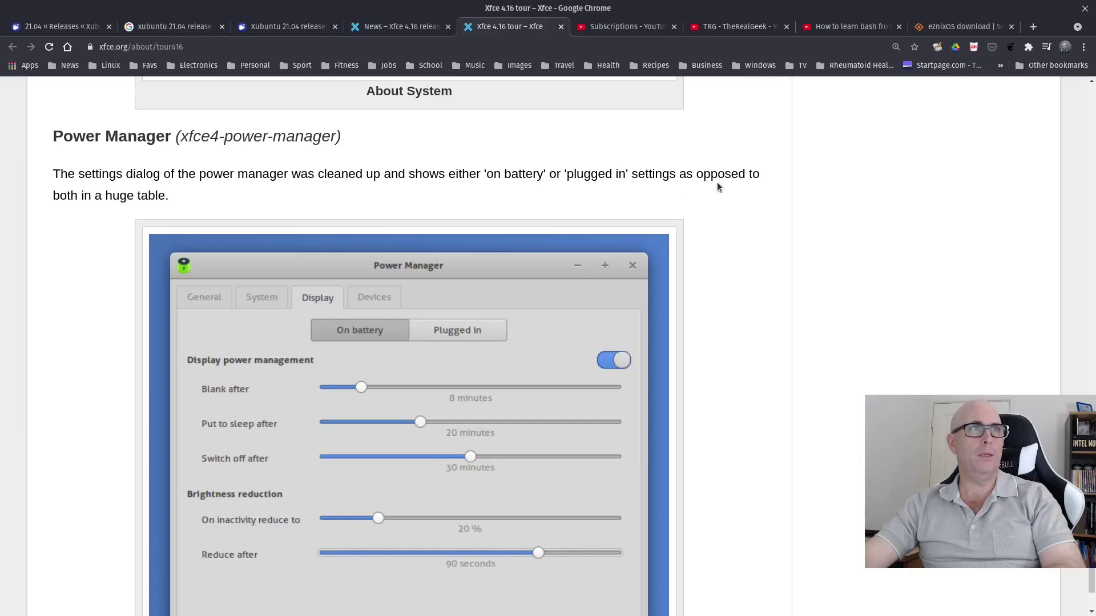
pyautogui.scroll(-5, 752, 261)
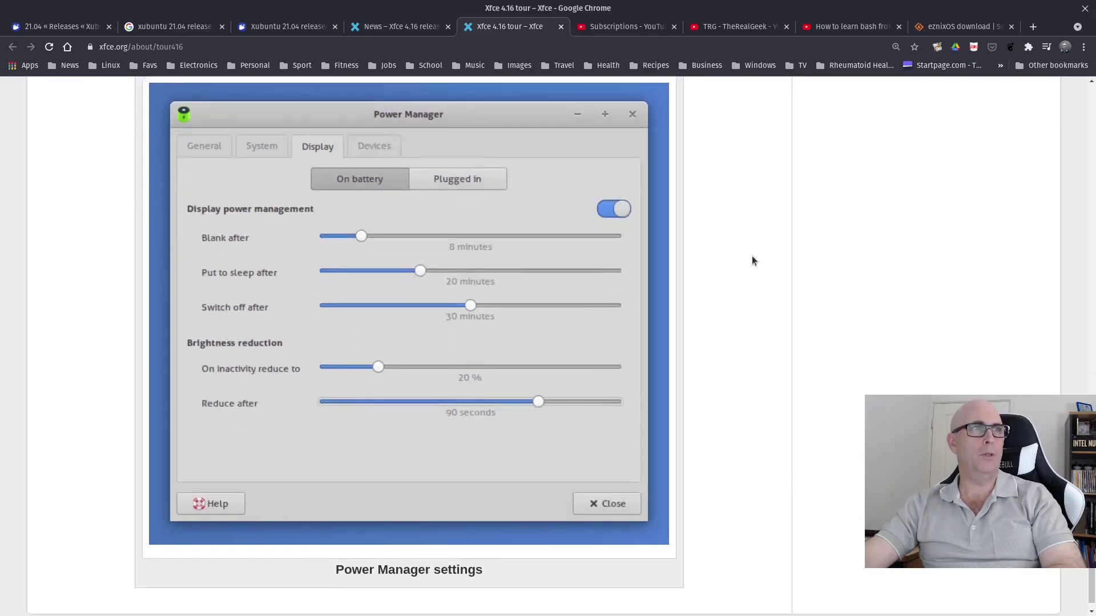
pyautogui.scroll(-2, 753, 220)
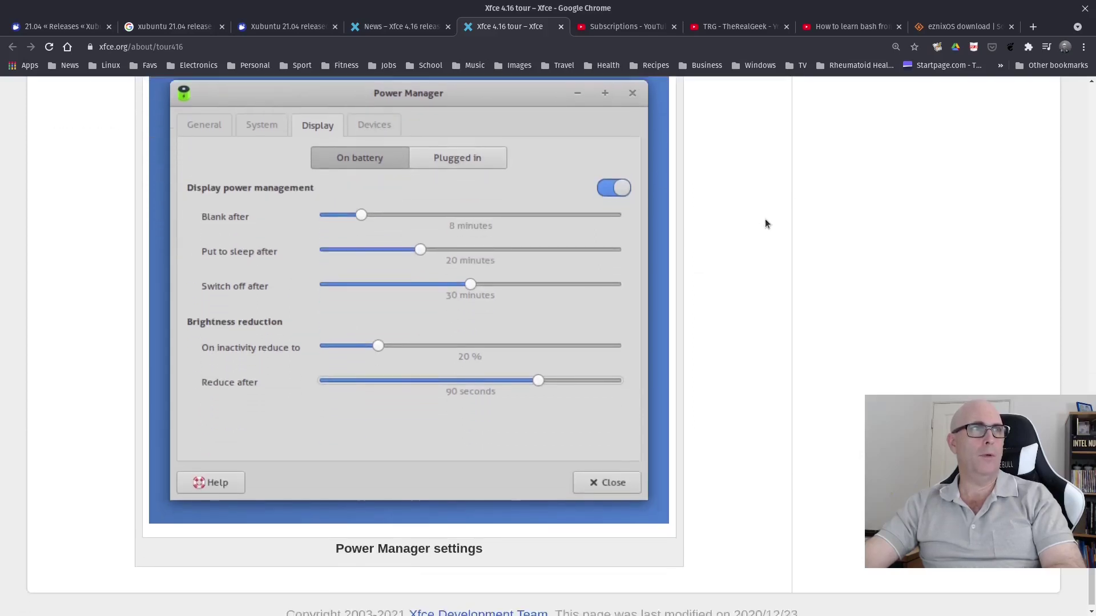
pyautogui.scroll(11, 765, 218)
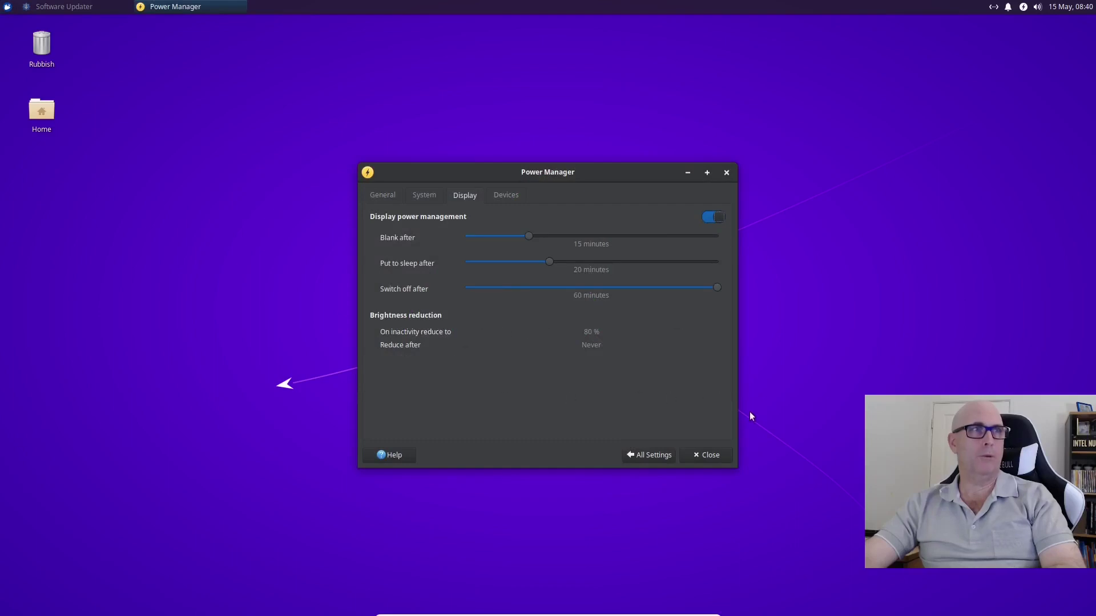
# - Close Power Manager and open the Documents folder from Home
pyautogui.click(710, 457)
pyautogui.doubleClick(41, 110)
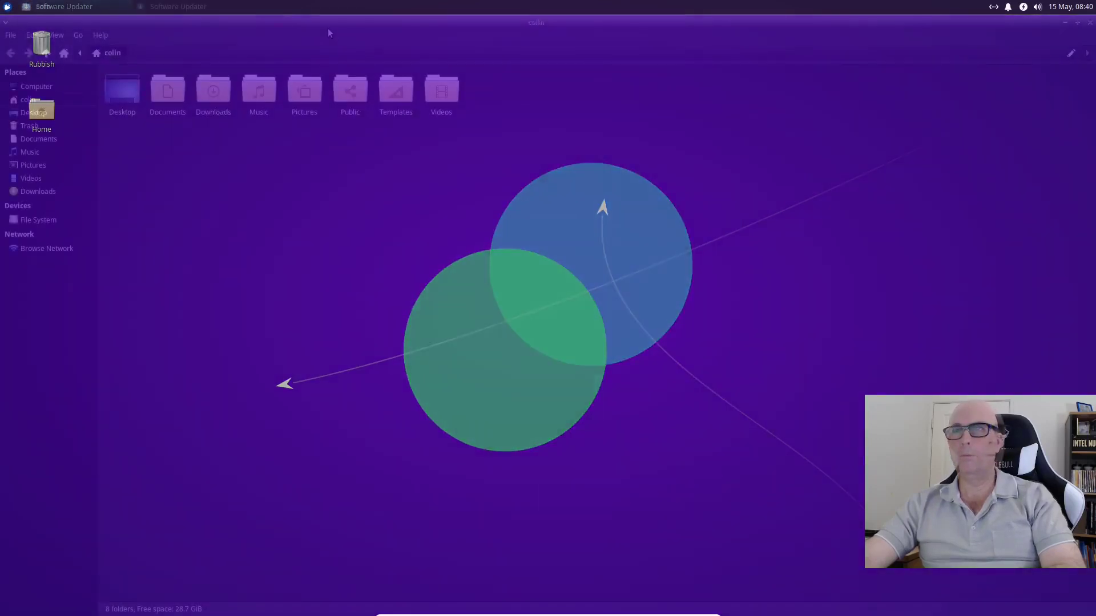
pyautogui.doubleClick(167, 91)
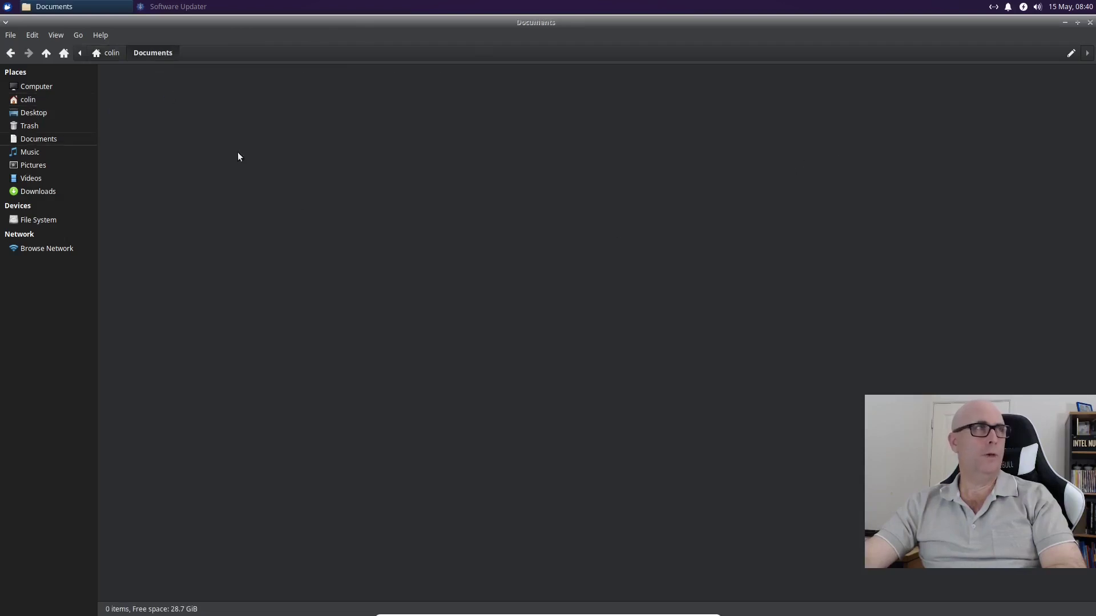
# - Look through the view and Create Document menus, enlarge the icons, and return Home
pyautogui.click(56, 35)
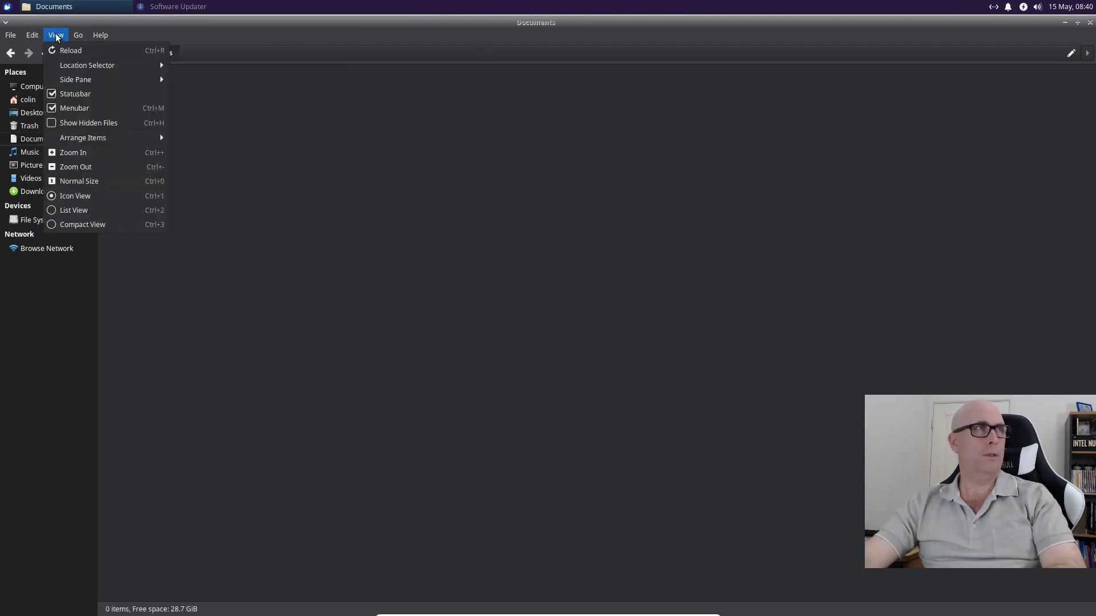
pyautogui.click(271, 208)
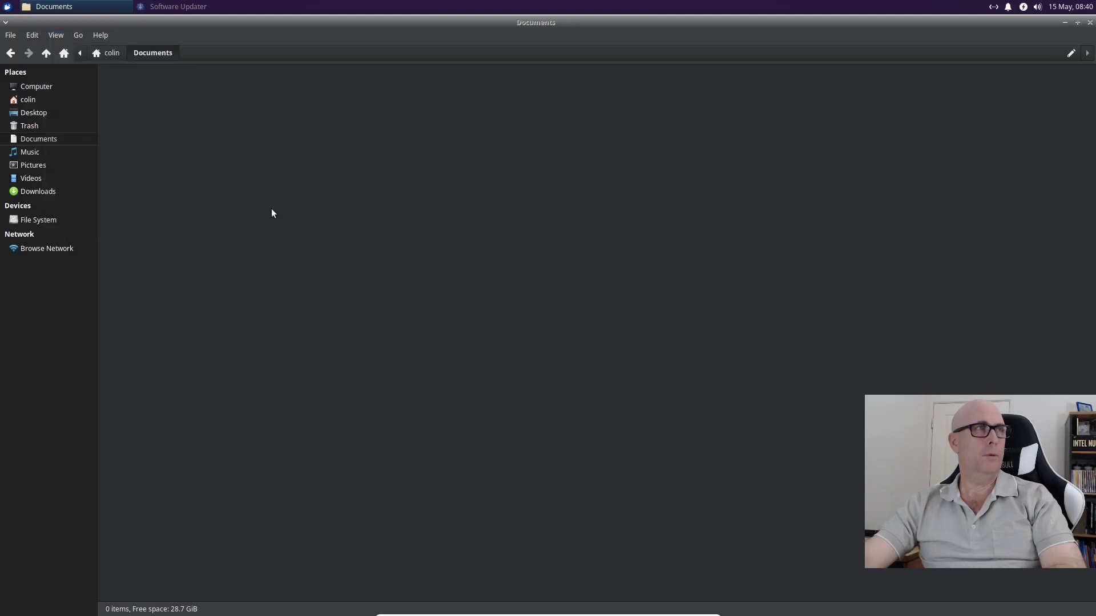
pyautogui.rightClick(464, 127)
pyautogui.moveTo(524, 149)
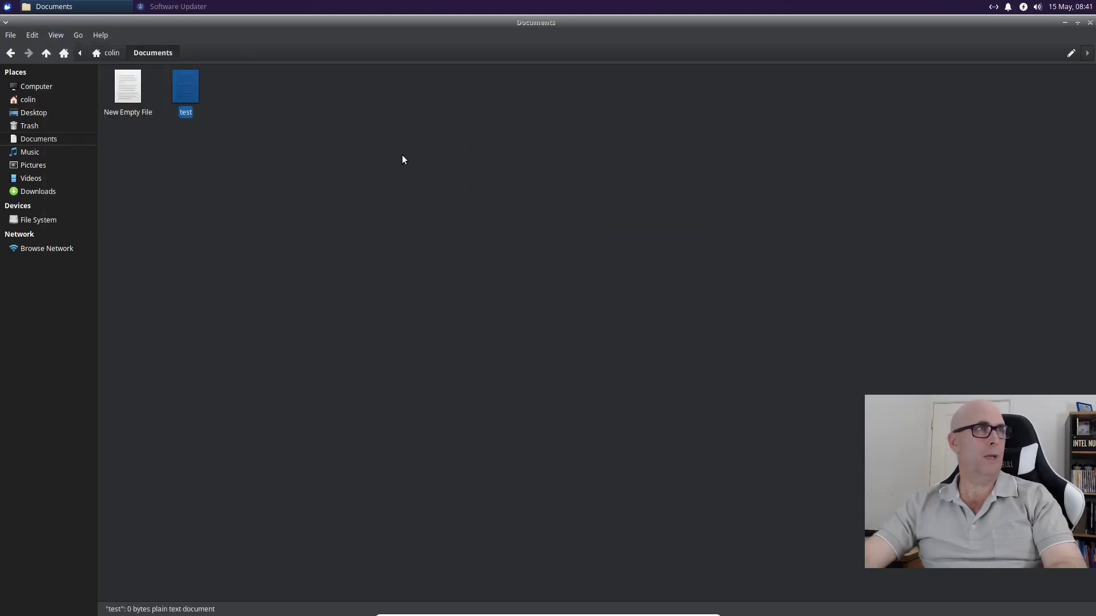
pyautogui.hotkey('ctrl', '+')
pyautogui.hotkey('ctrl', '+')
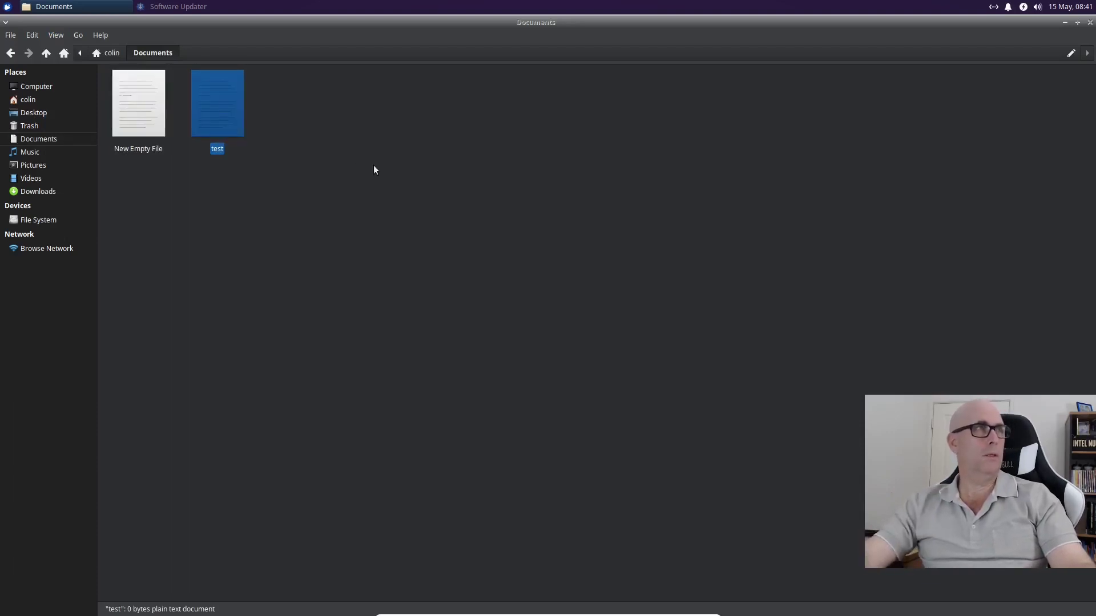
pyautogui.click(10, 53)
# - In Downloads, create an empty text document named test-download
pyautogui.doubleClick(306, 112)
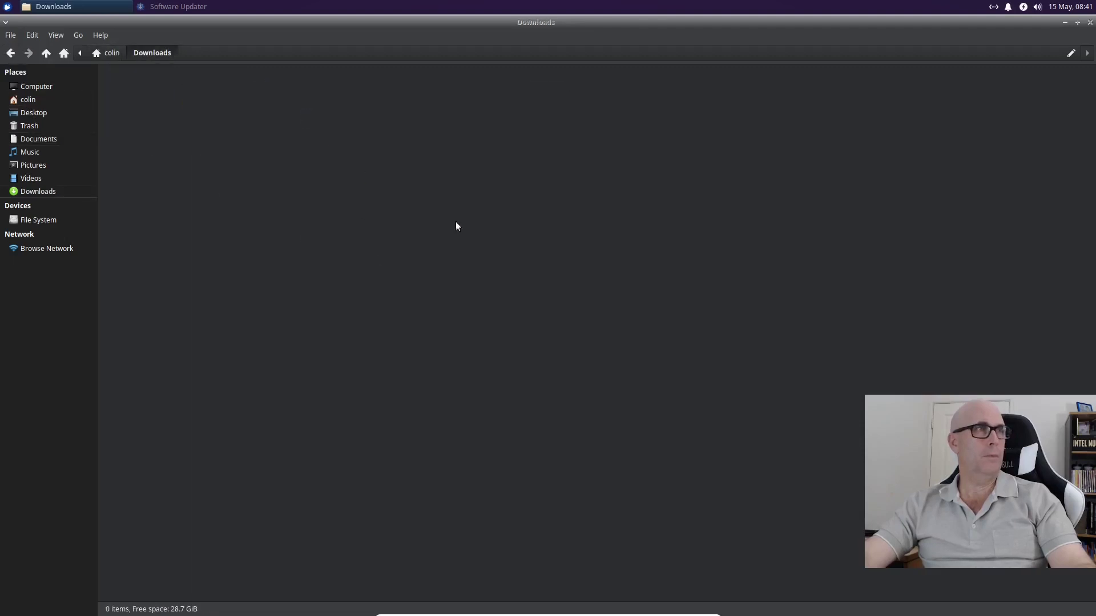
pyautogui.rightClick(423, 180)
pyautogui.moveTo(469, 205)
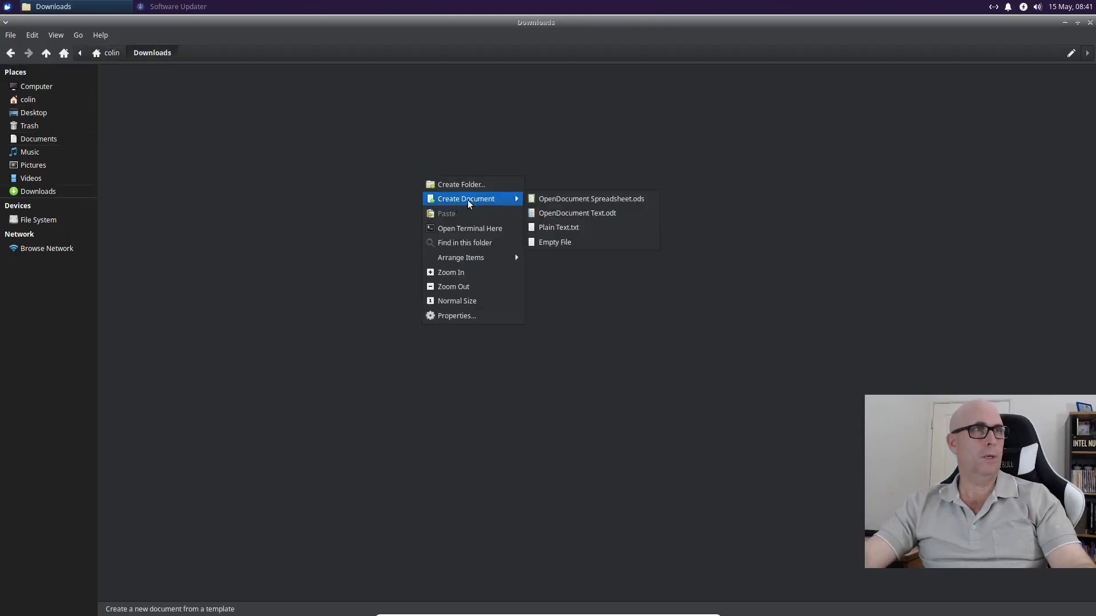
pyautogui.click(558, 229)
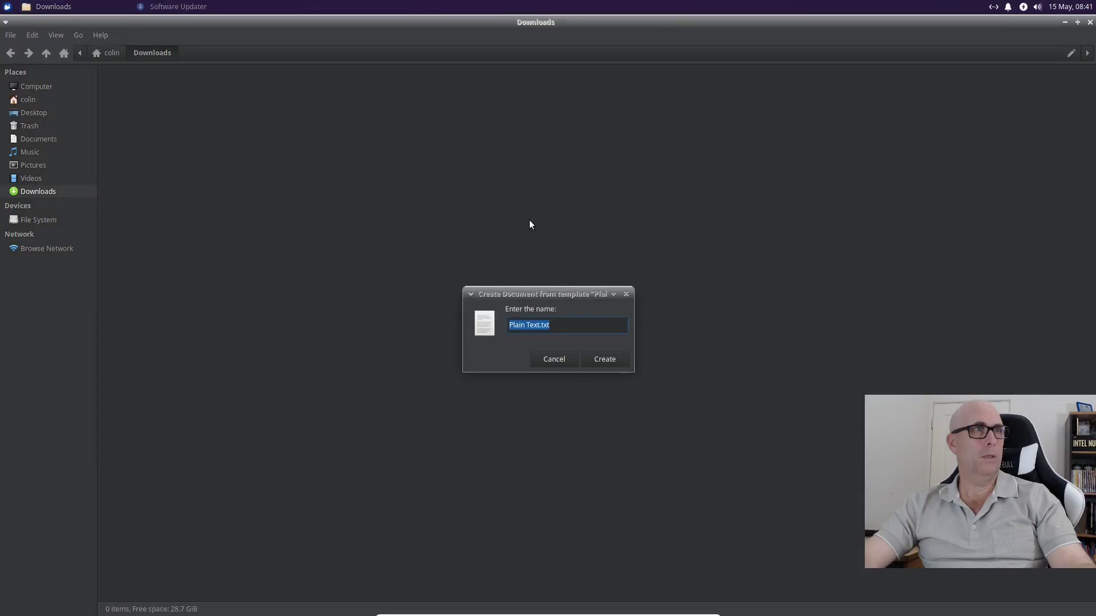
pyautogui.write('test')
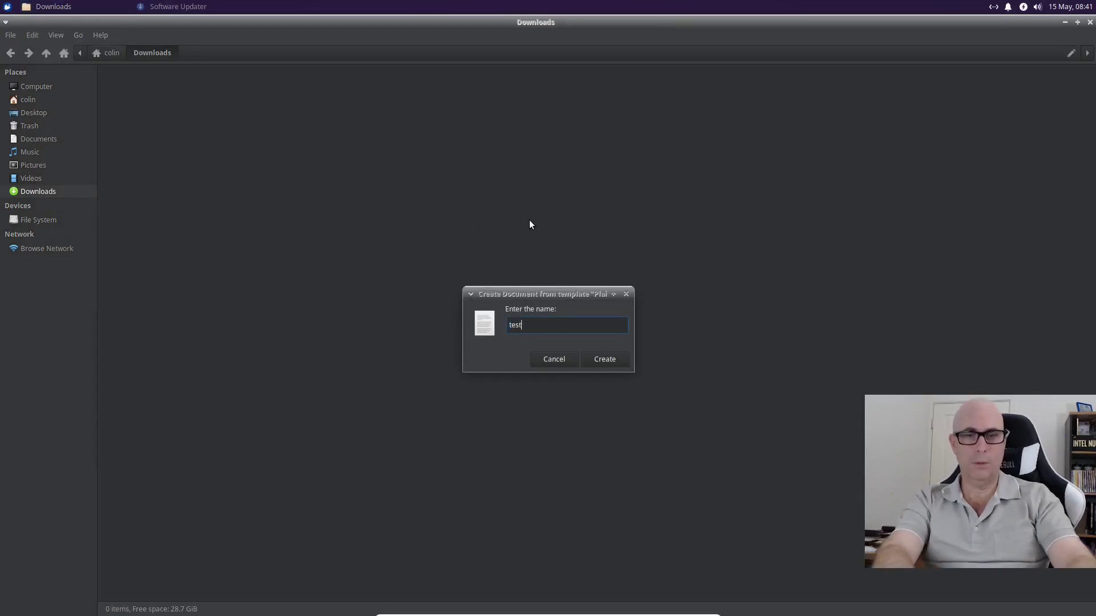
pyautogui.write('-down')
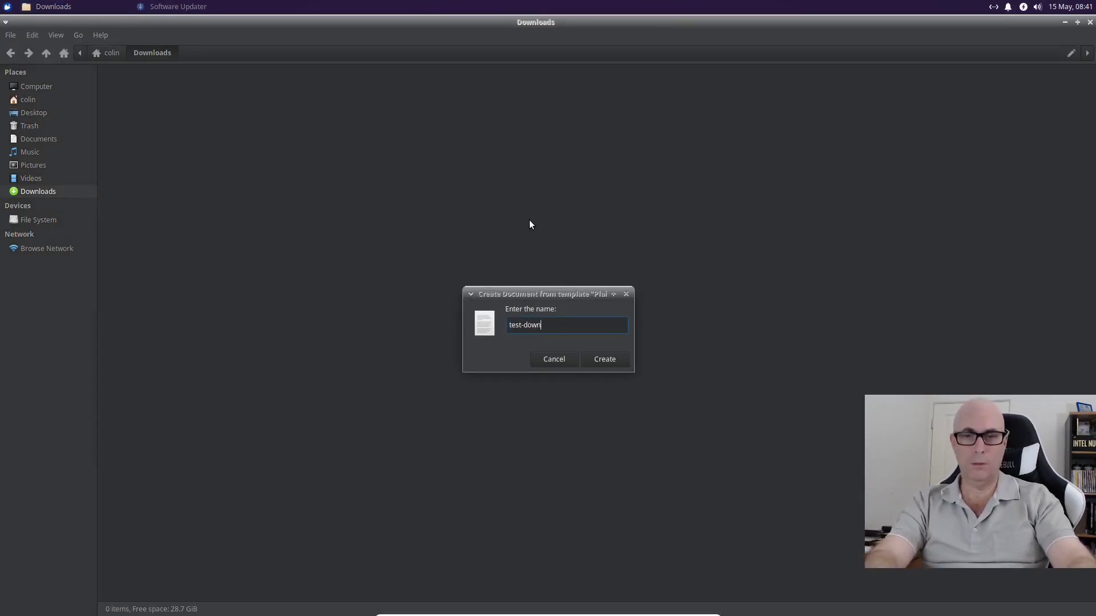
pyautogui.write('load')
pyautogui.press('Return')
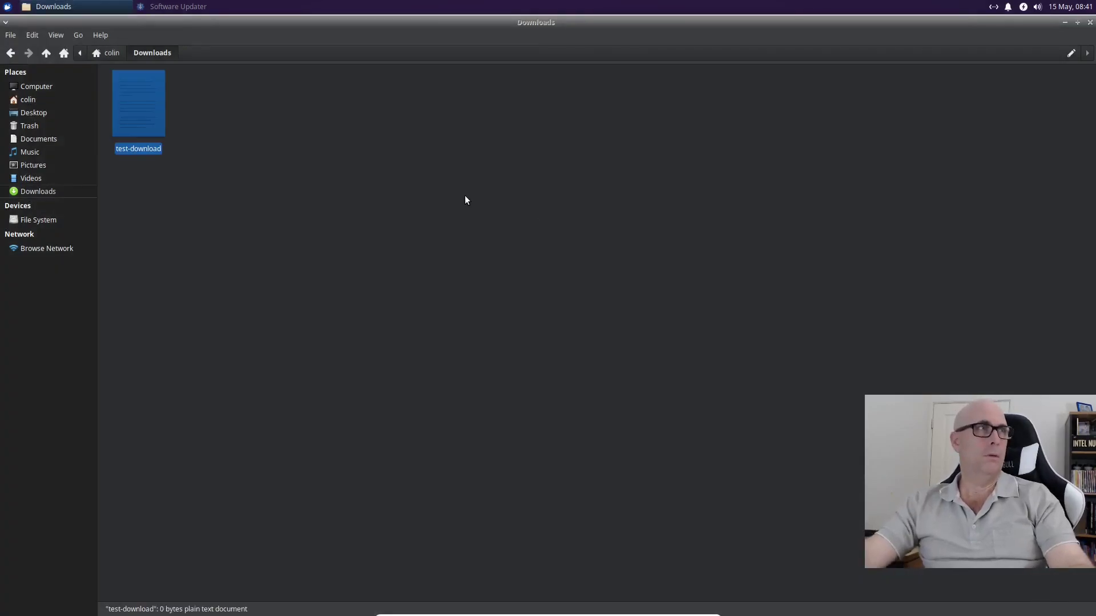
# - Create a folder named test, then shrink the icons with Ctrl+minus
pyautogui.rightClick(464, 197)
pyautogui.click(519, 207)
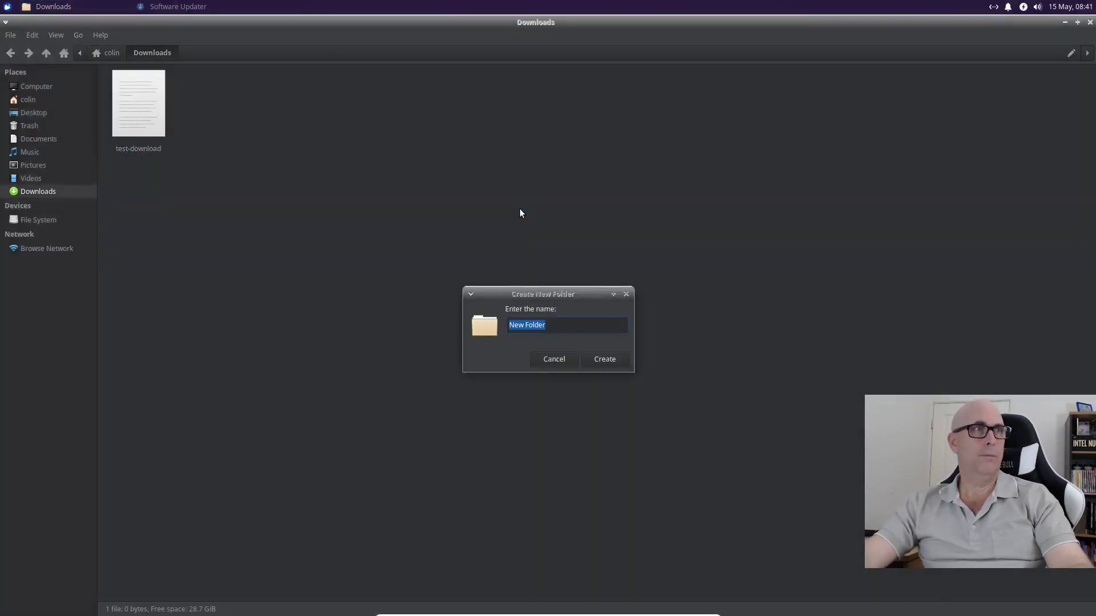
pyautogui.write('te')
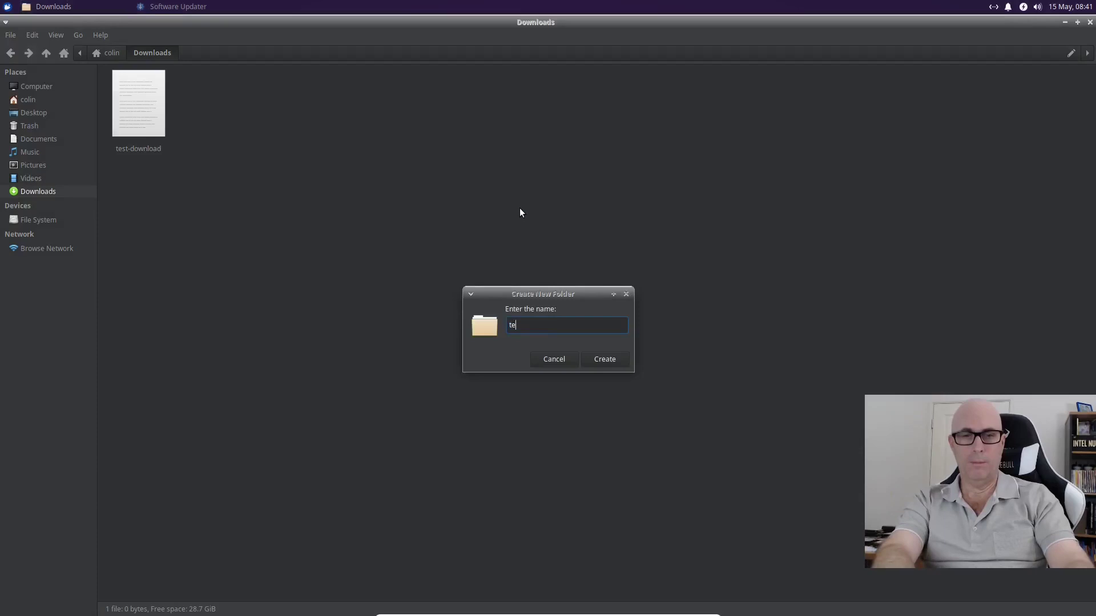
pyautogui.write('st')
pyautogui.press('Return')
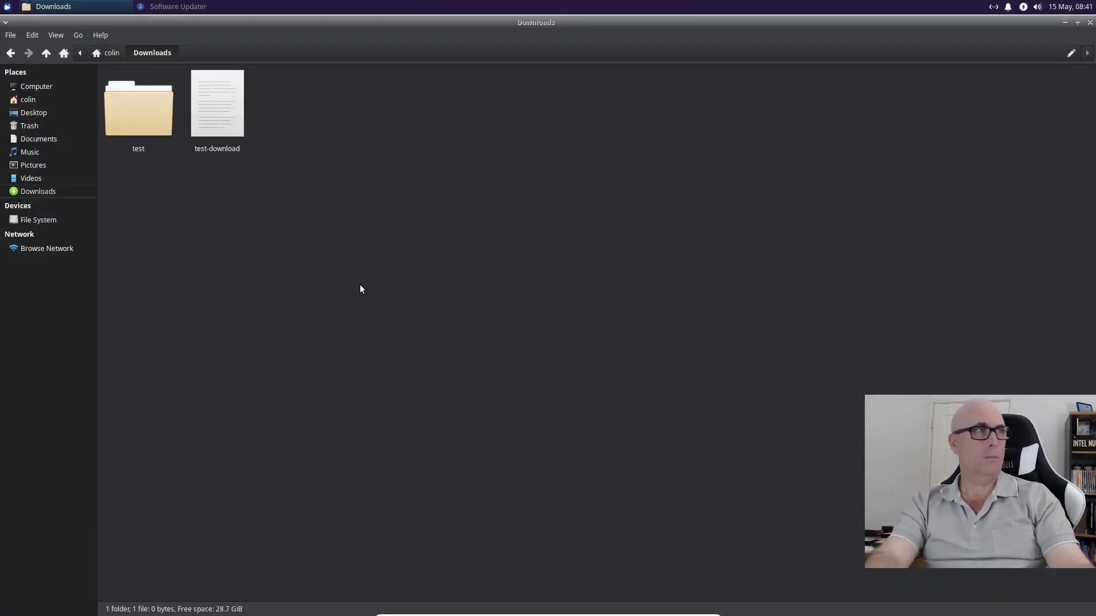
pyautogui.hotkey('ctrl', '-')
pyautogui.hotkey('ctrl', '-')
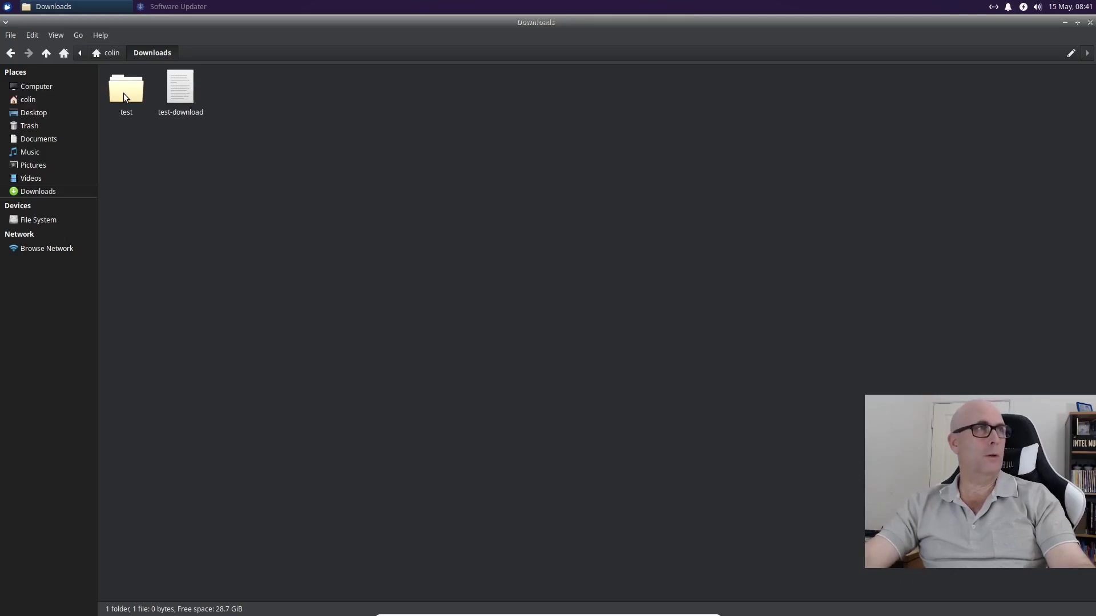
# - Open Documents and look through the File Manager Preferences tabs
pyautogui.click(11, 53)
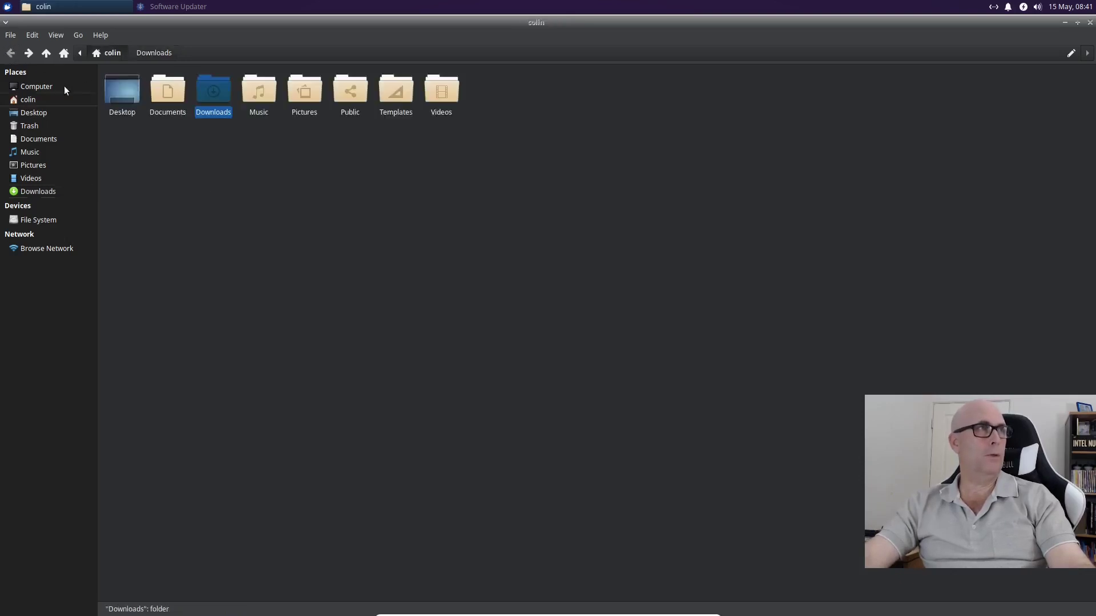
pyautogui.doubleClick(173, 83)
pyautogui.hotkey('alt', 'e')
pyautogui.press('Up')
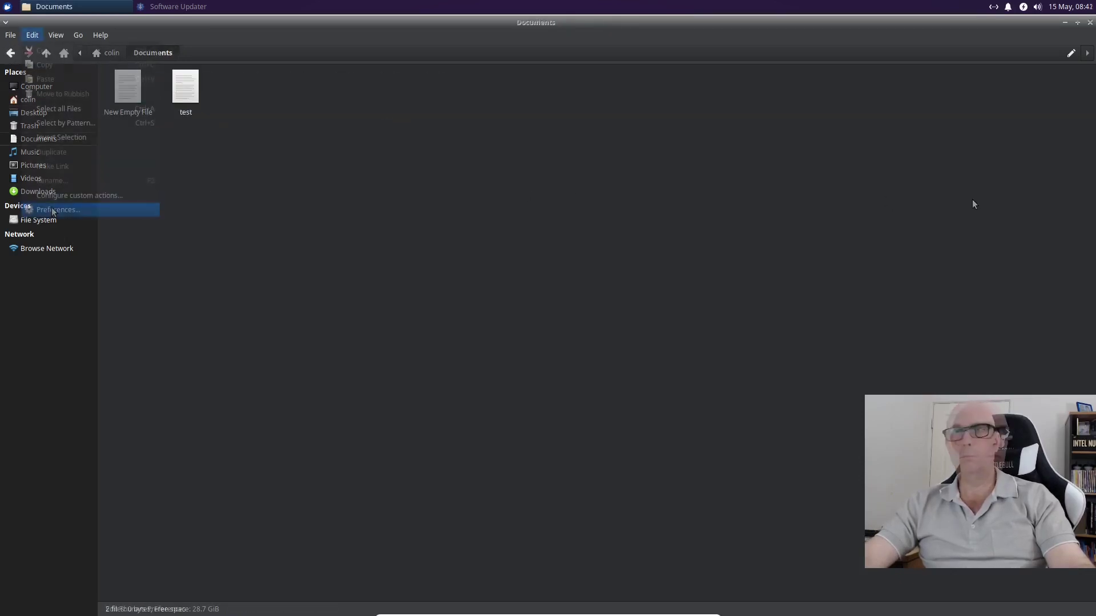
pyautogui.press('Return')
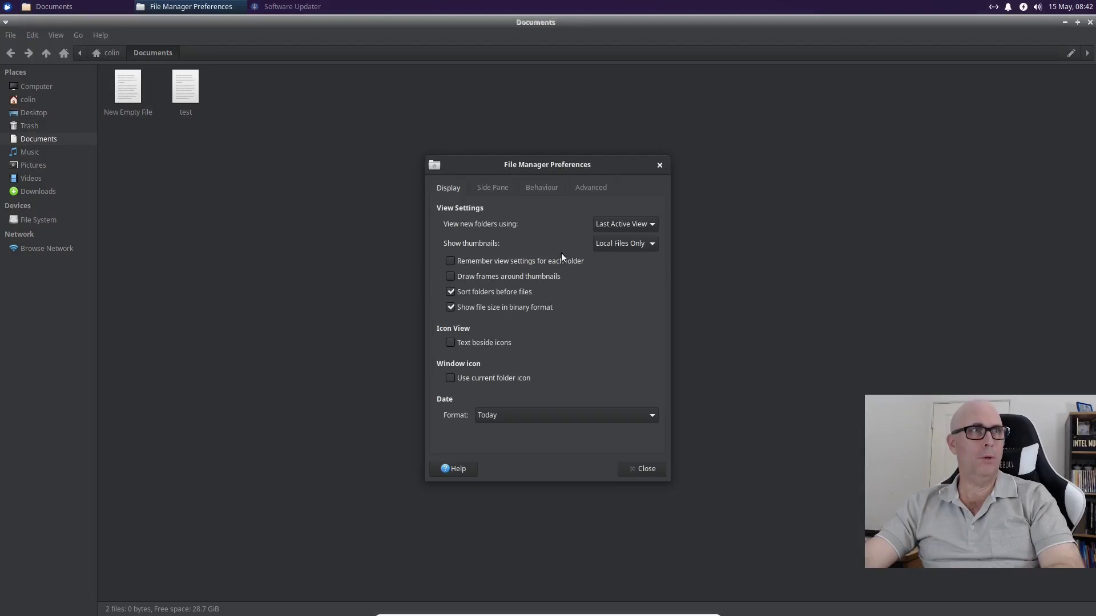
pyautogui.click(538, 189)
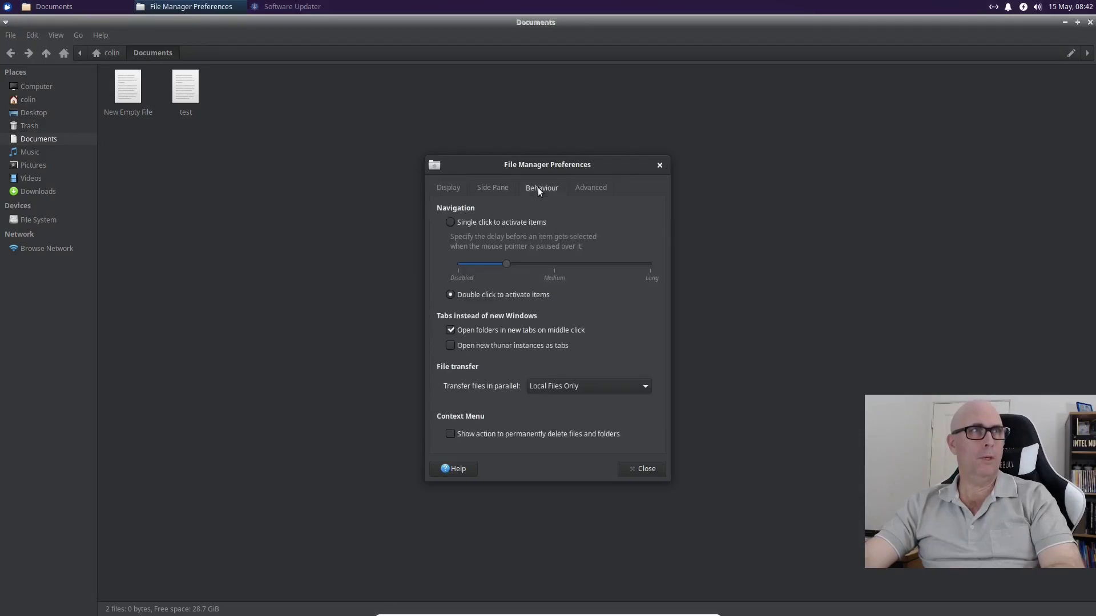
pyautogui.click(591, 188)
pyautogui.click(447, 188)
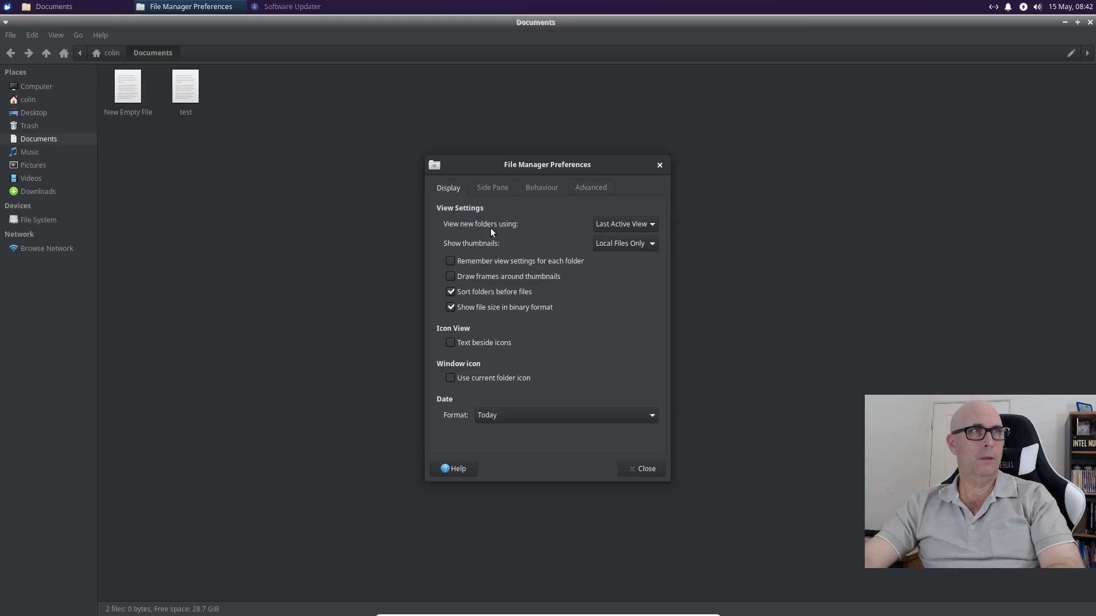
# - Keep Last Active View for new folders, set Show thumbnails to Always, and close
pyautogui.click(626, 224)
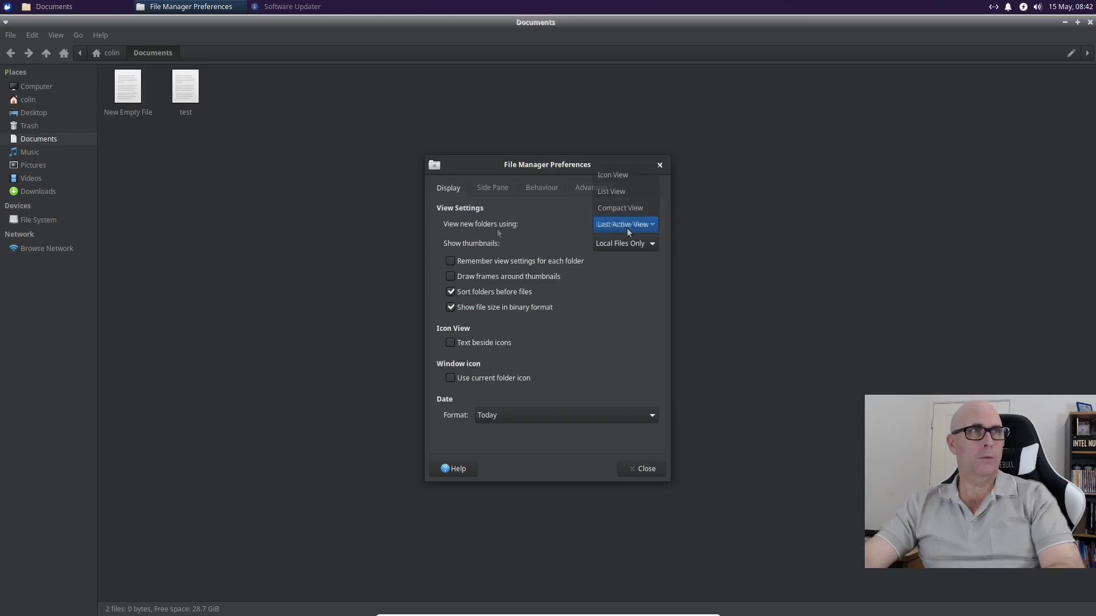
pyautogui.click(561, 220)
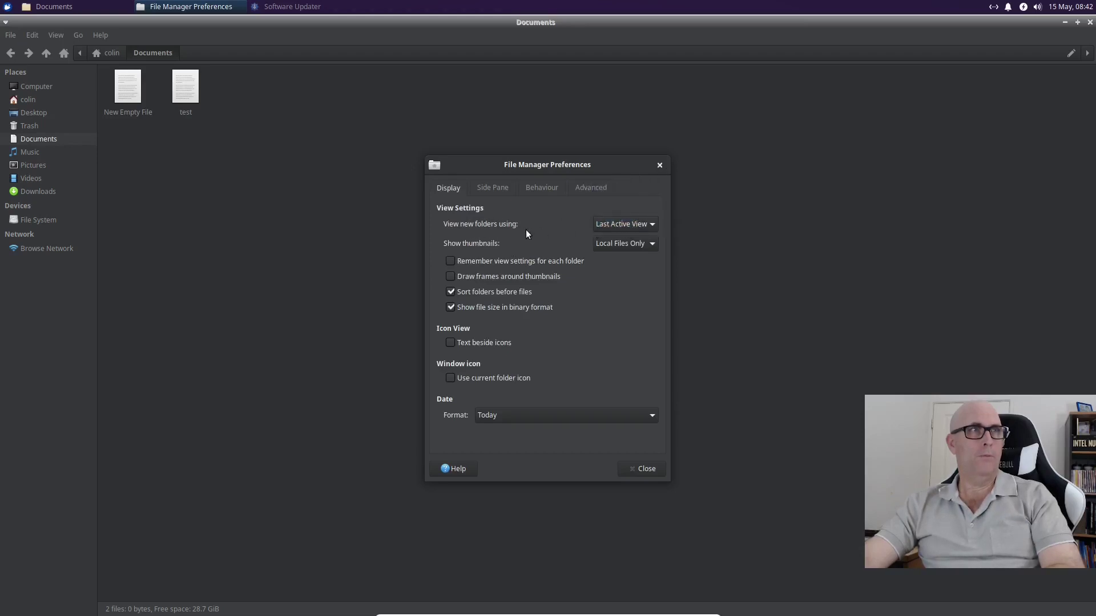
pyautogui.click(617, 225)
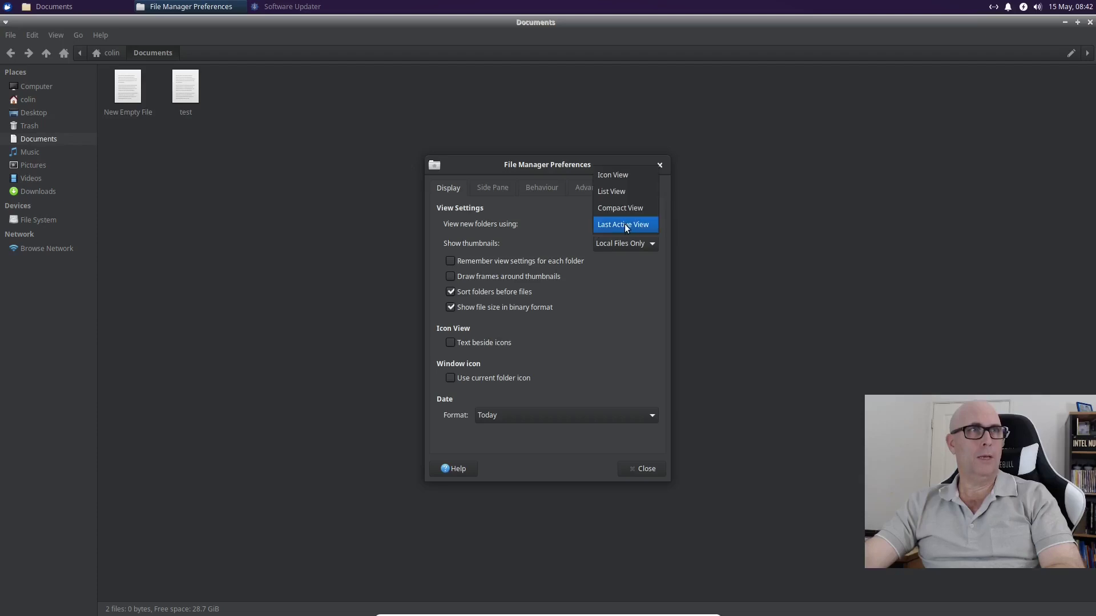
pyautogui.click(625, 224)
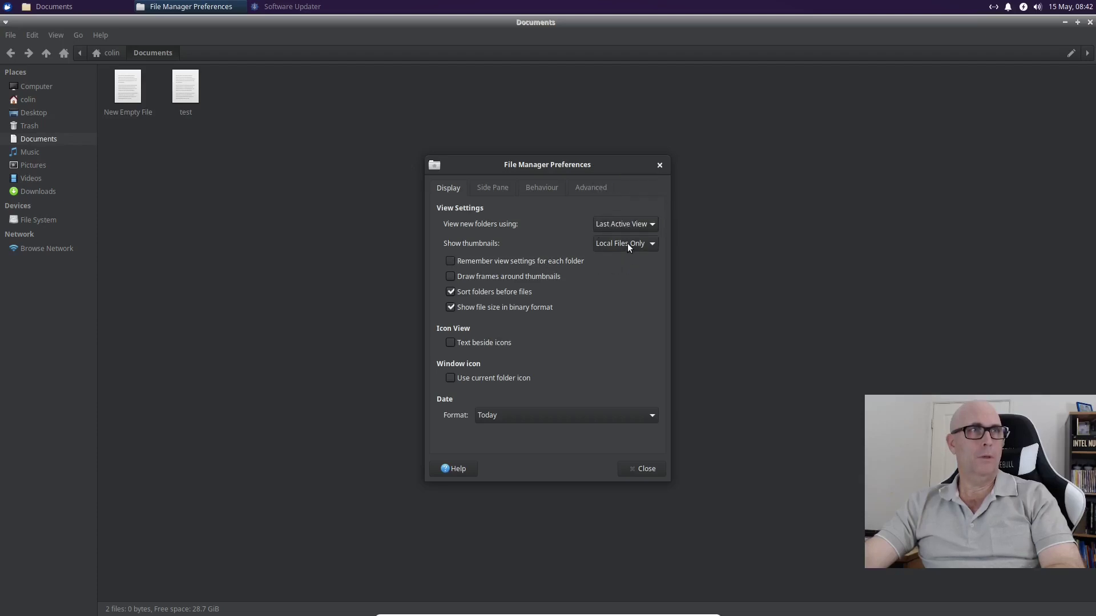
pyautogui.click(628, 243)
pyautogui.click(624, 260)
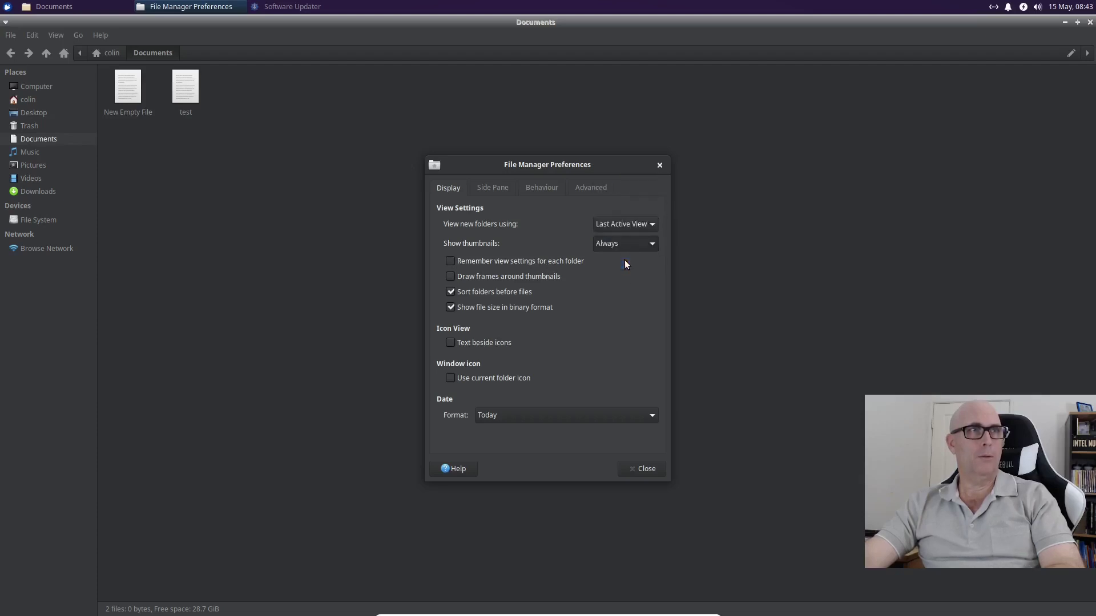
pyautogui.click(645, 469)
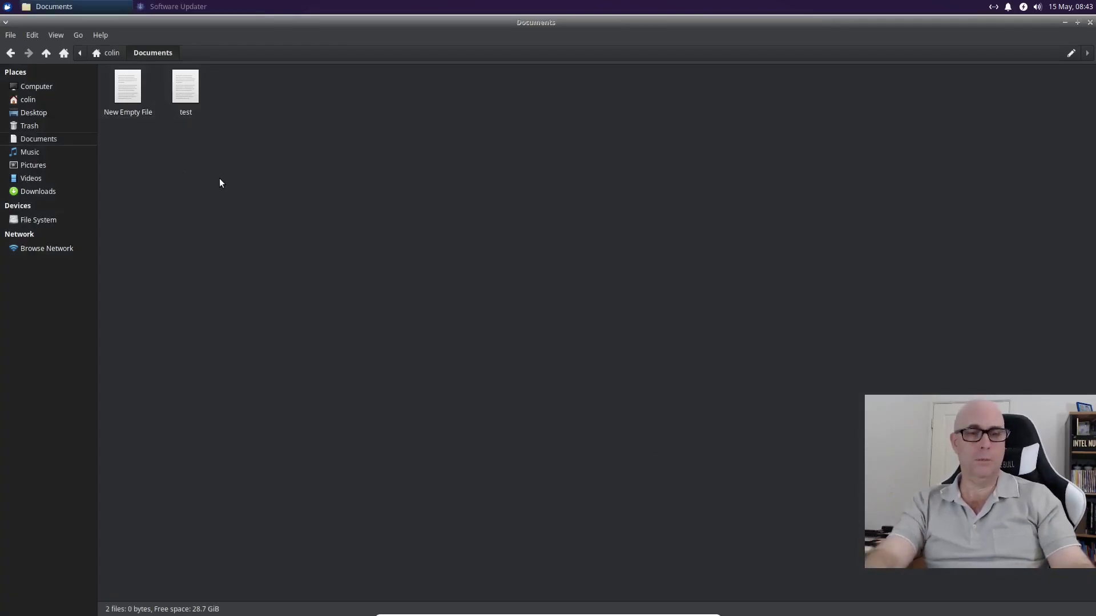
# - Enlarge Documents icons, shrink Downloads icons, then reopen Documents and zoom in again
pyautogui.hotkey('ctrl', '+')
pyautogui.hotkey('ctrl', '+')
pyautogui.hotkey('ctrl', '+')
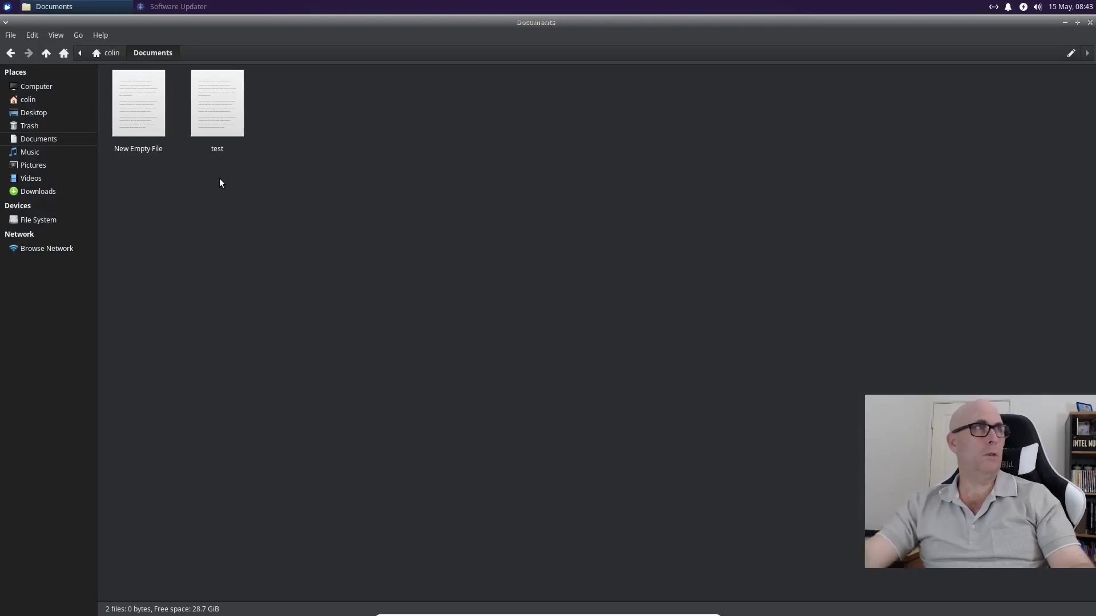
pyautogui.hotkey('alt', 'Left')
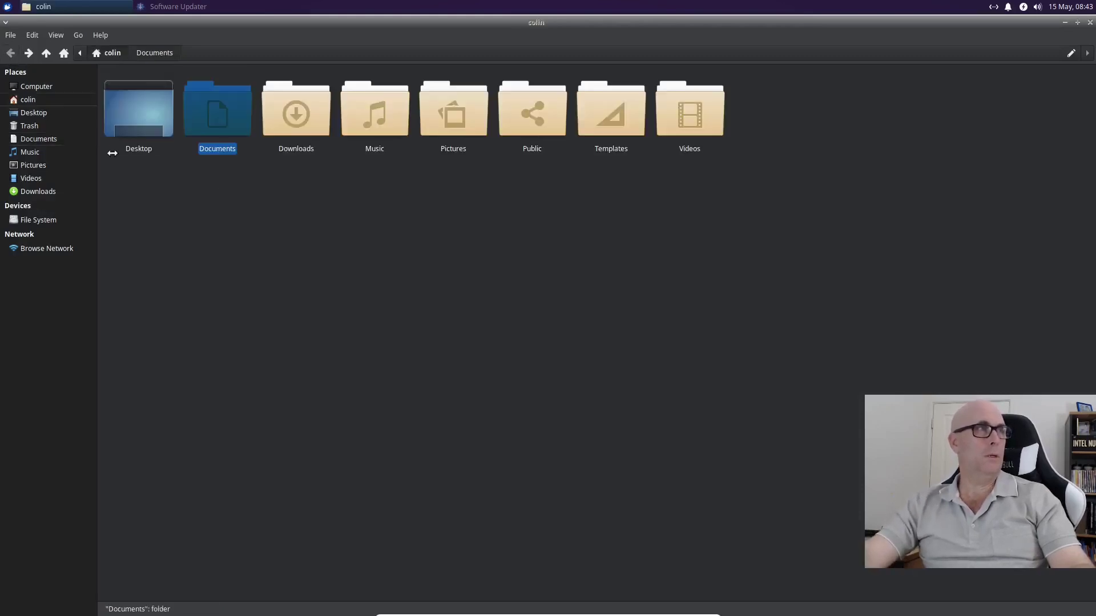
pyautogui.doubleClick(295, 121)
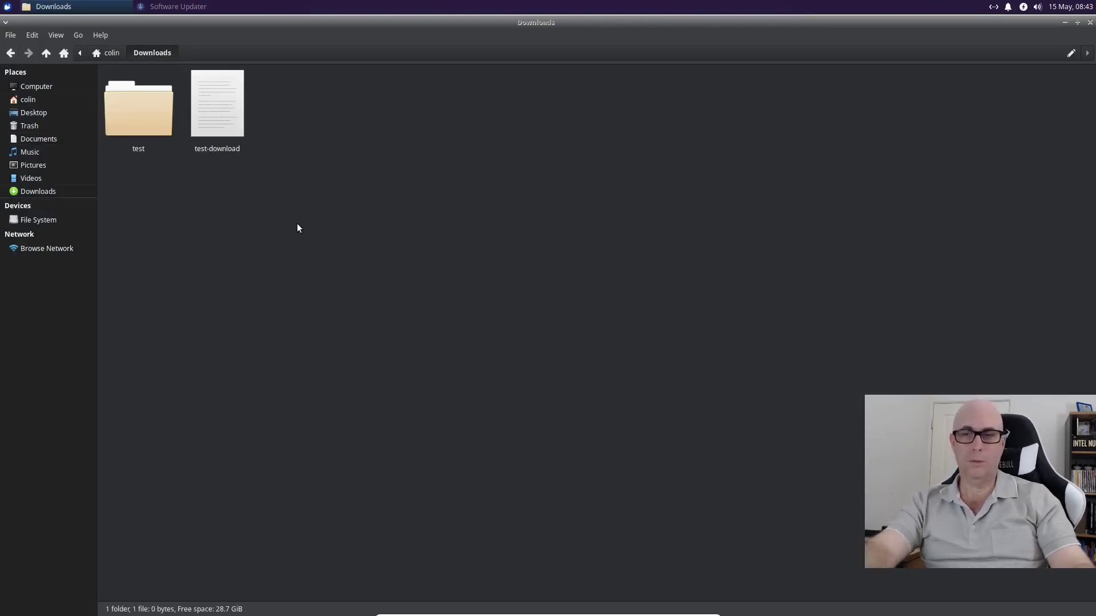
pyautogui.hotkey('ctrl', '-')
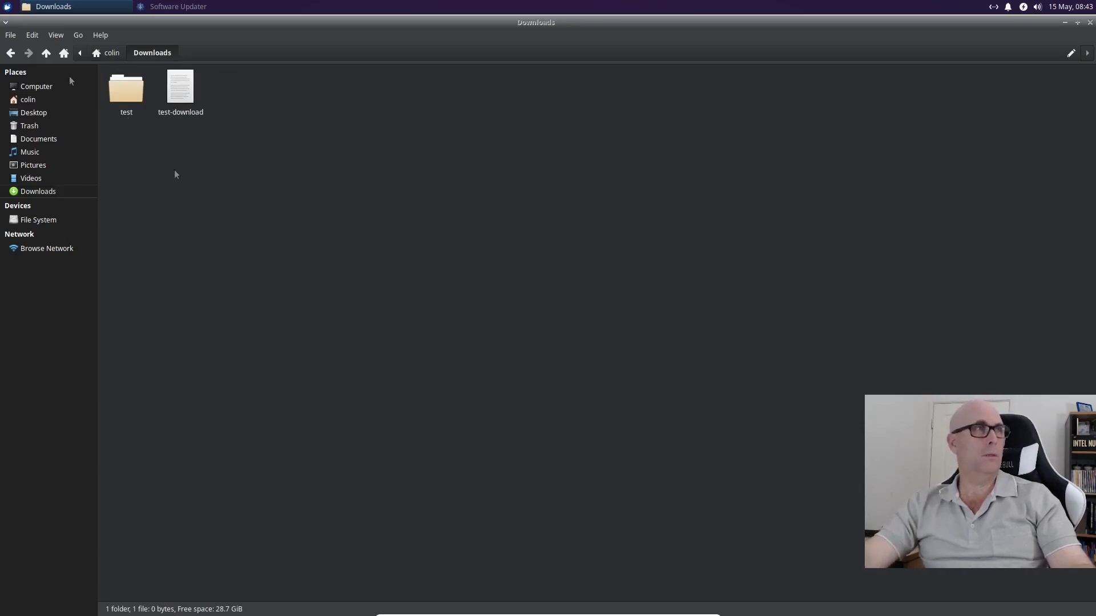
pyautogui.click(10, 52)
pyautogui.doubleClick(169, 97)
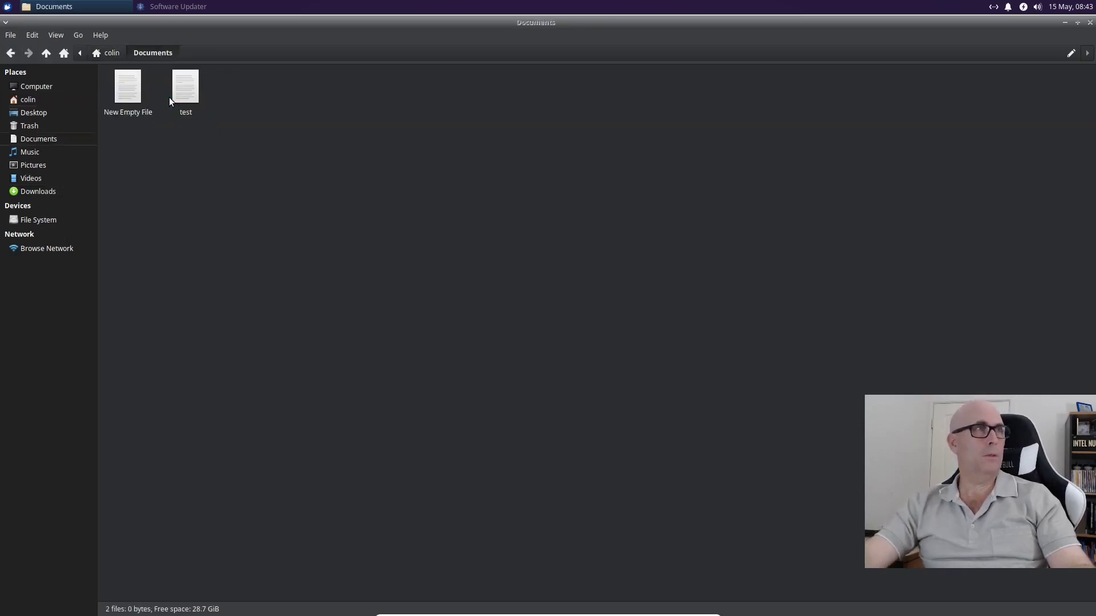
pyautogui.hotkey('ctrl', '+')
pyautogui.hotkey('ctrl', '+')
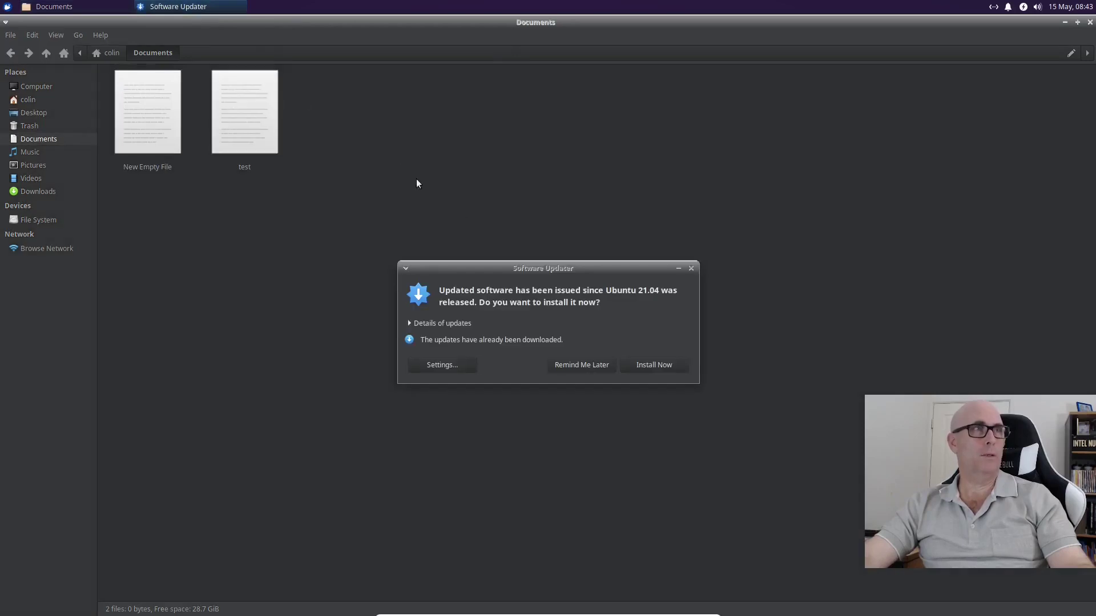
# - Expand the update details, dismiss Software Updater, close Documents, and acknowledge the up-to-date message
pyautogui.click(409, 323)
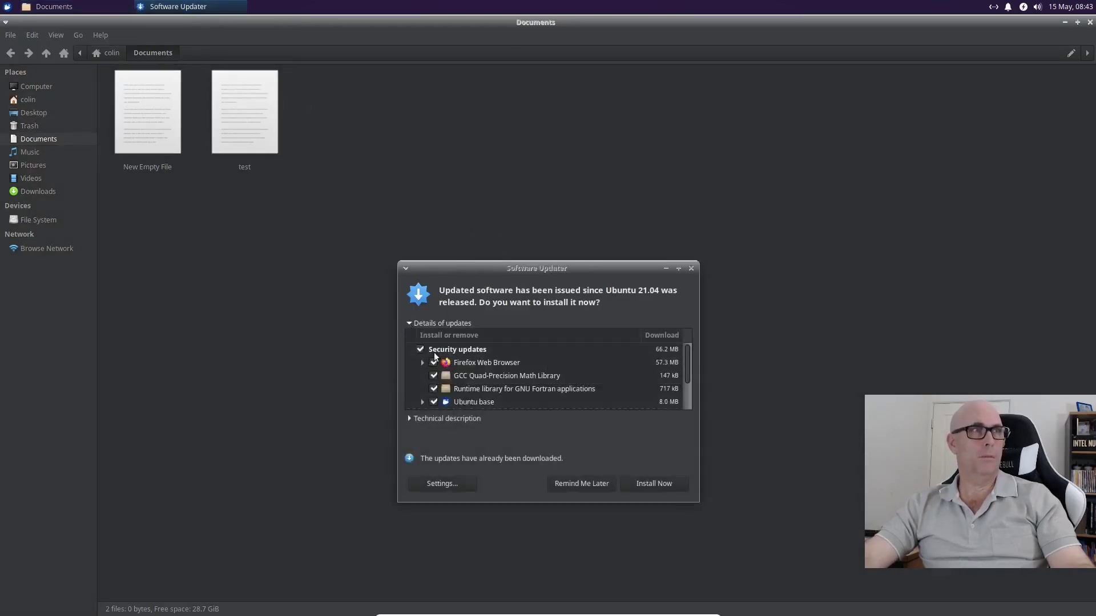
pyautogui.click(691, 268)
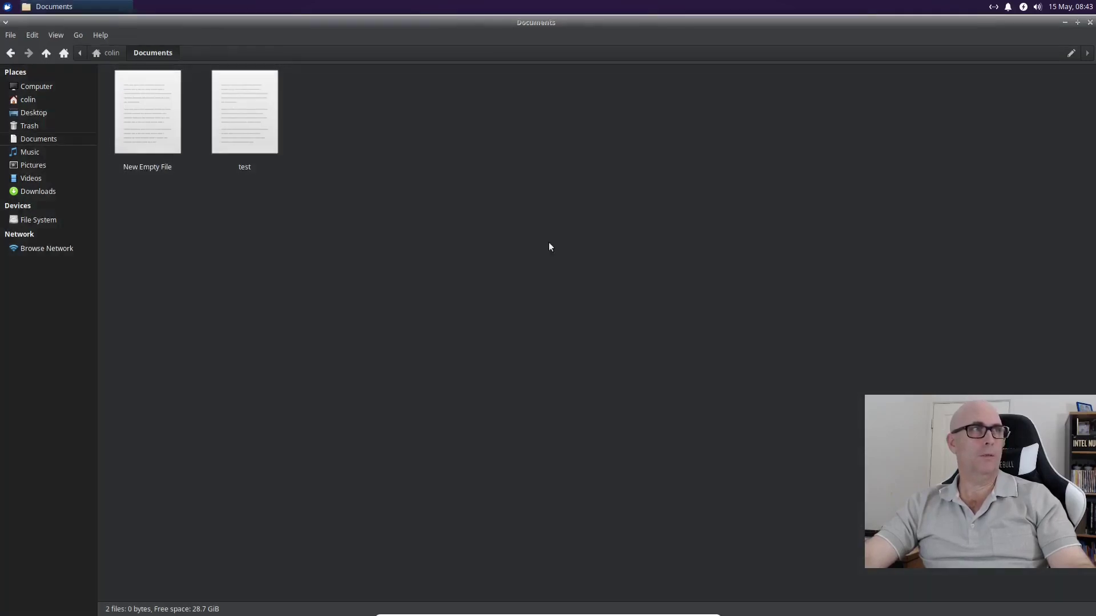
pyautogui.click(1090, 22)
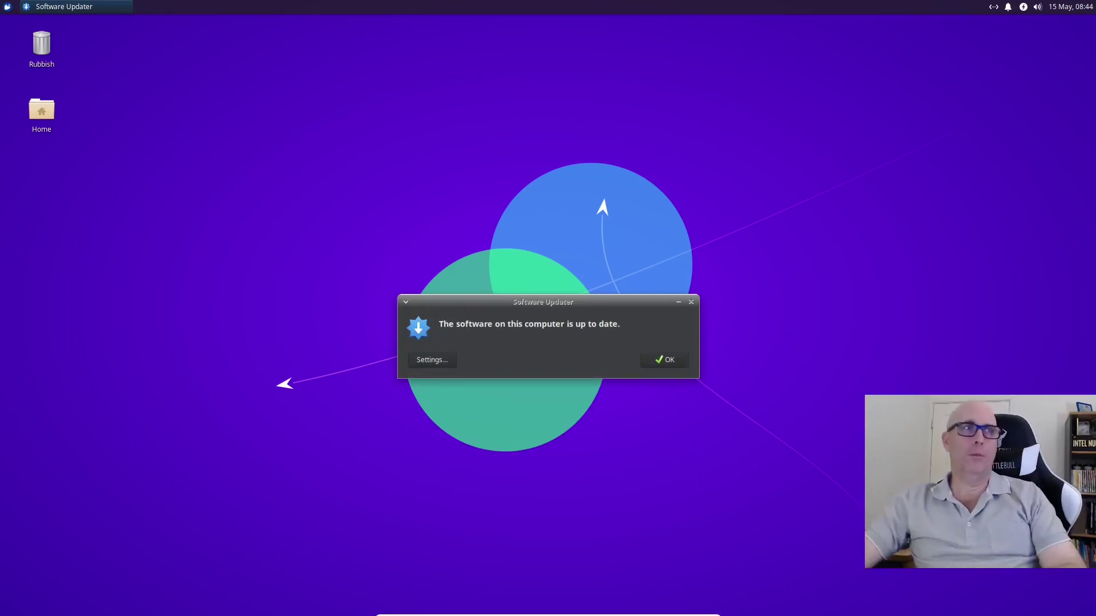
pyautogui.click(657, 363)
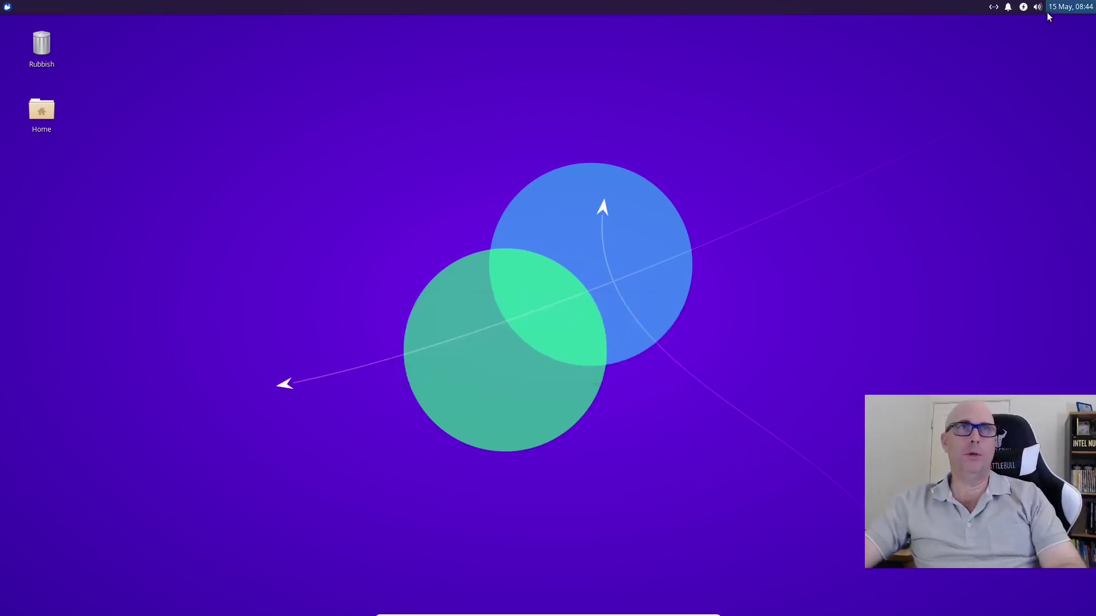
# - Restart from the Whisker menu's power button, then scroll through All Applications after reboot
pyautogui.click(7, 6)
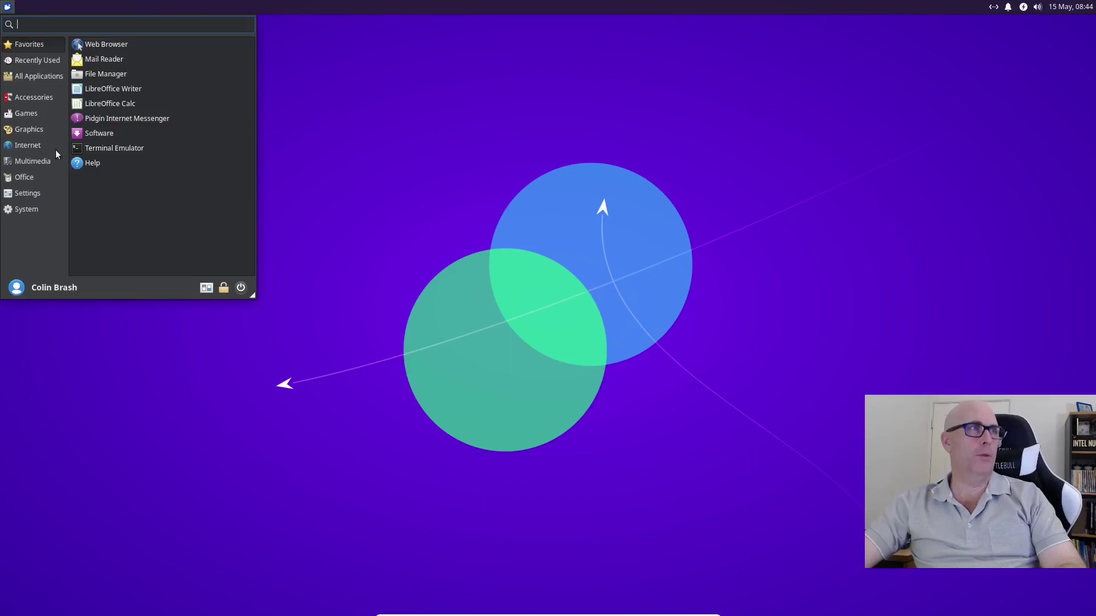
pyautogui.click(238, 289)
pyautogui.click(542, 280)
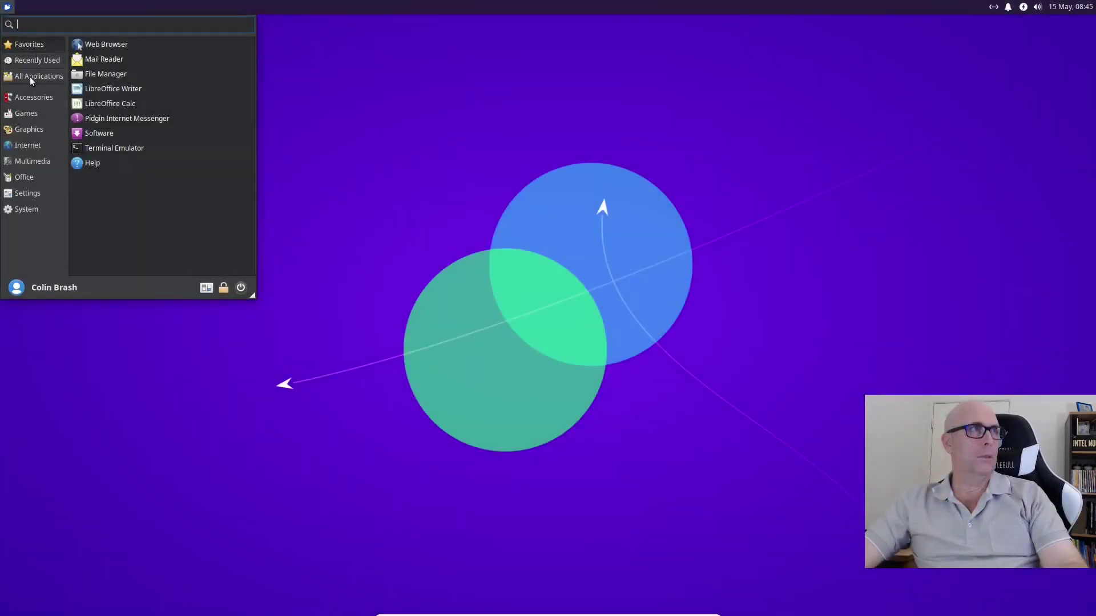
pyautogui.click(30, 77)
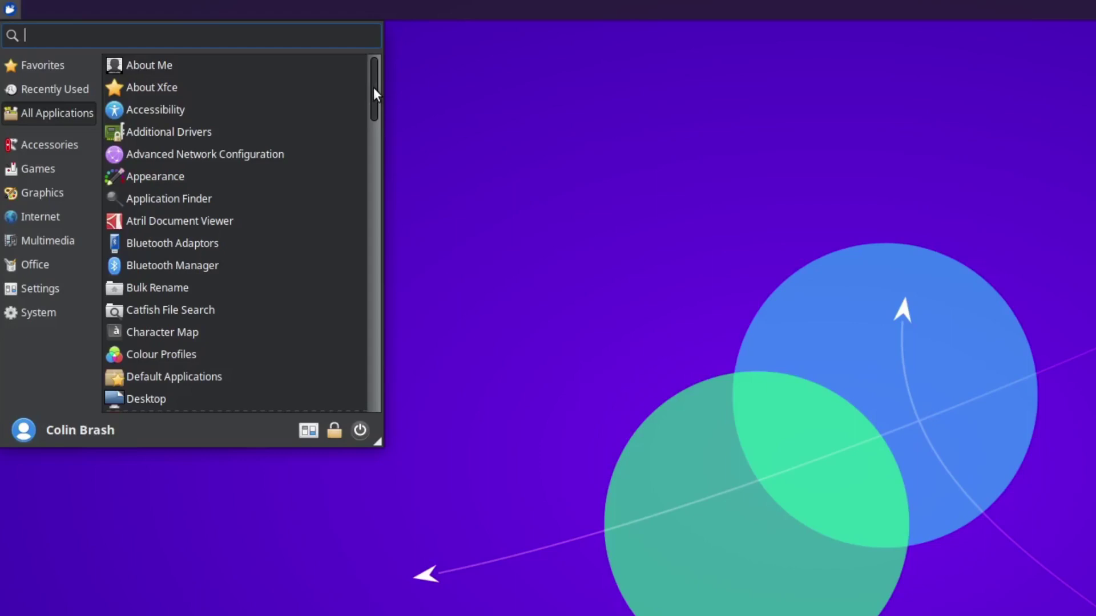
pyautogui.moveTo(373, 88); pyautogui.dragTo(373, 390)
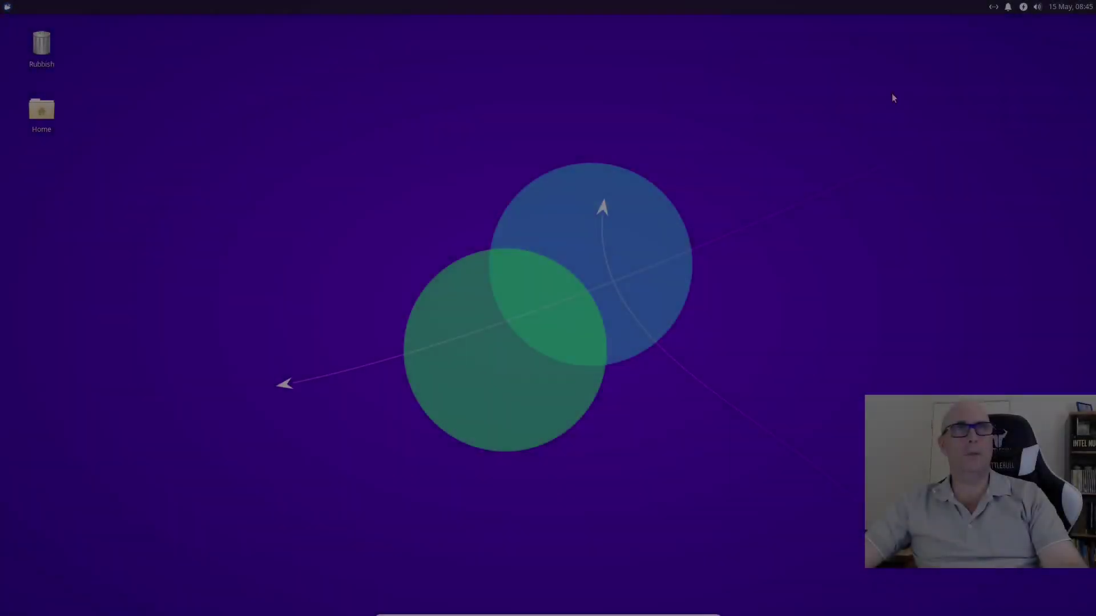
# - Check the power quick options and the sound volume popup in the tray
pyautogui.click(1028, 9)
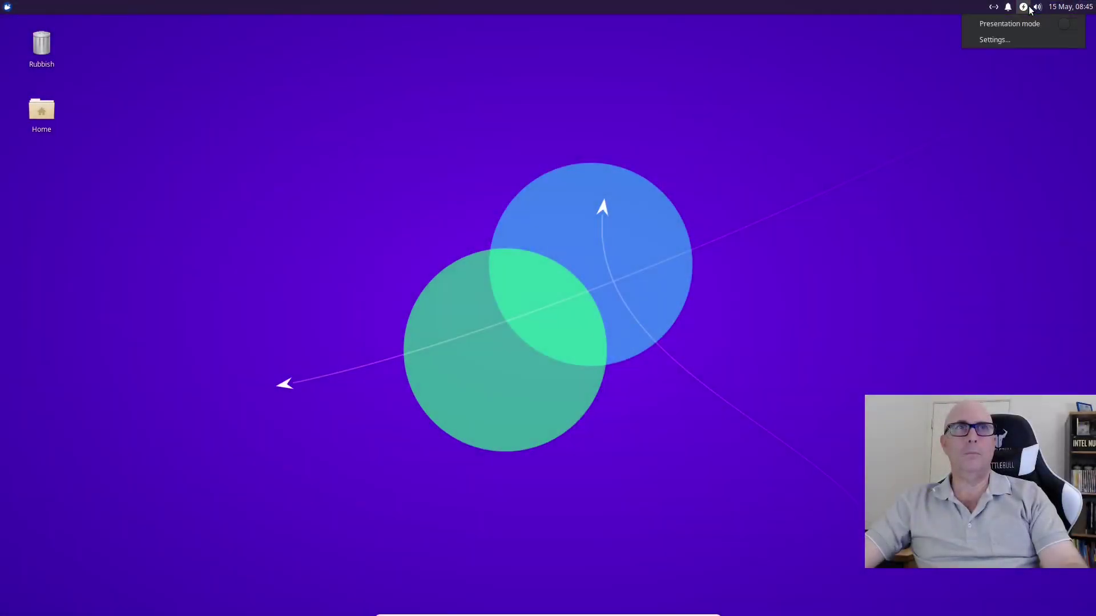
pyautogui.click(1037, 6)
pyautogui.click(1037, 6)
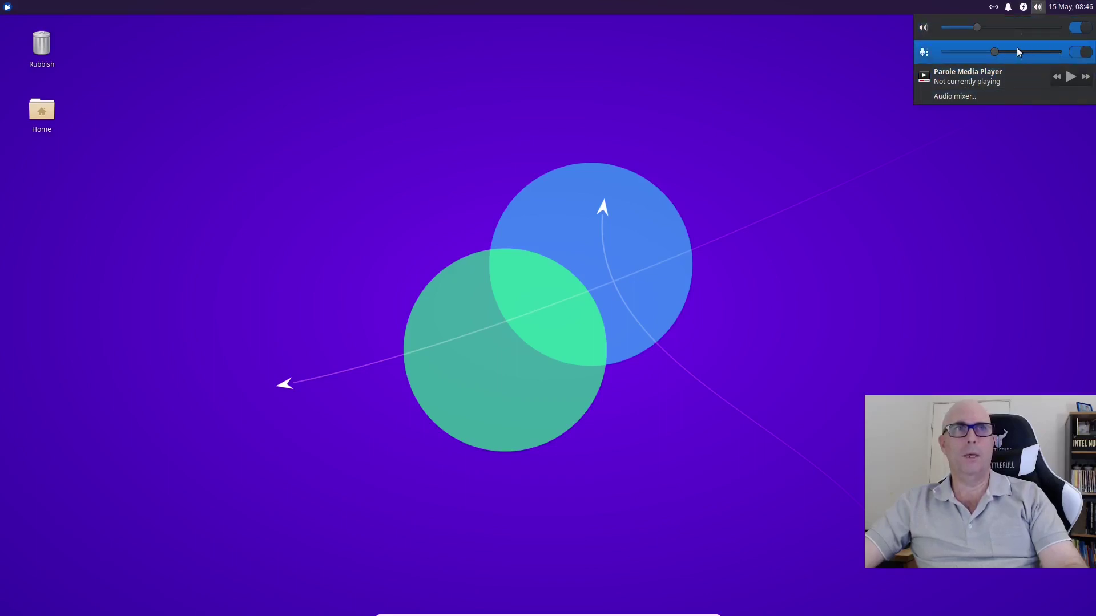
pyautogui.click(1022, 7)
# - Open Power Manager Settings and view its System, Display and Devices tabs
pyautogui.click(1023, 7)
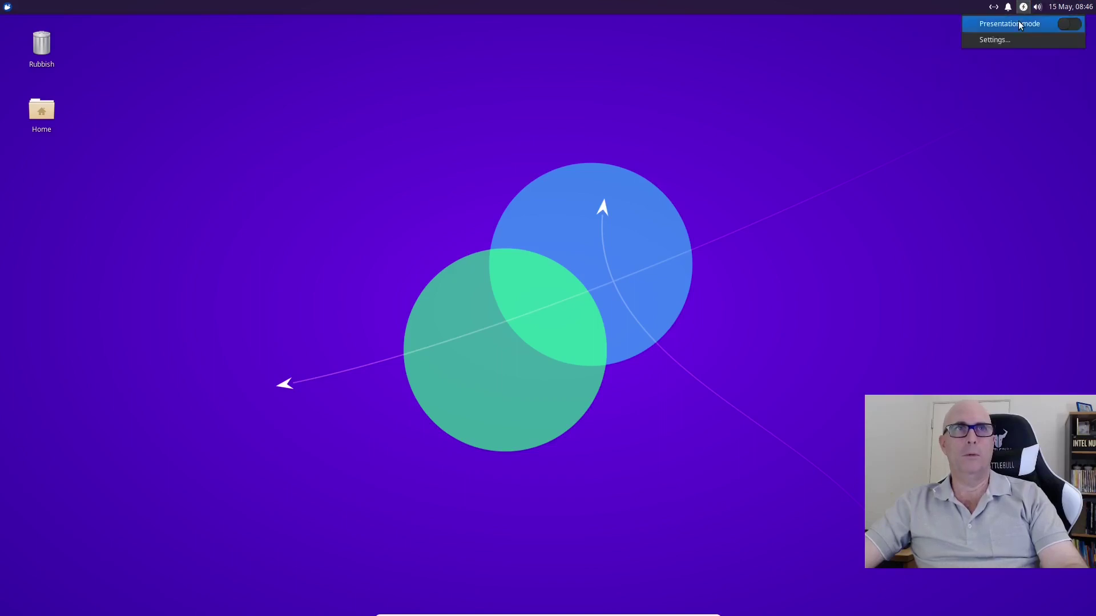
pyautogui.click(1003, 39)
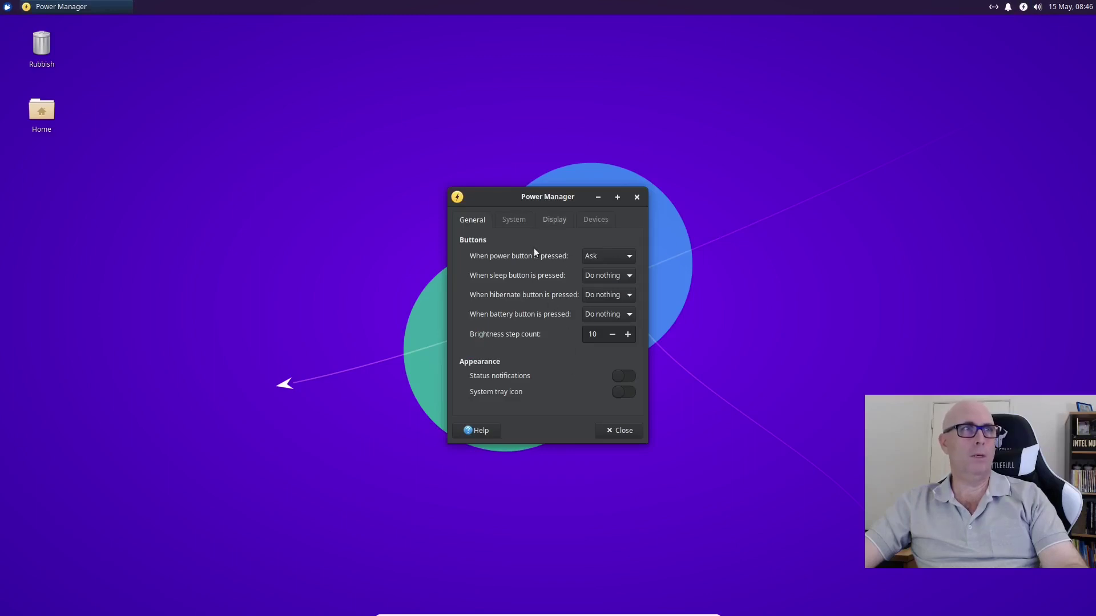
pyautogui.click(512, 221)
pyautogui.click(563, 219)
pyautogui.click(606, 219)
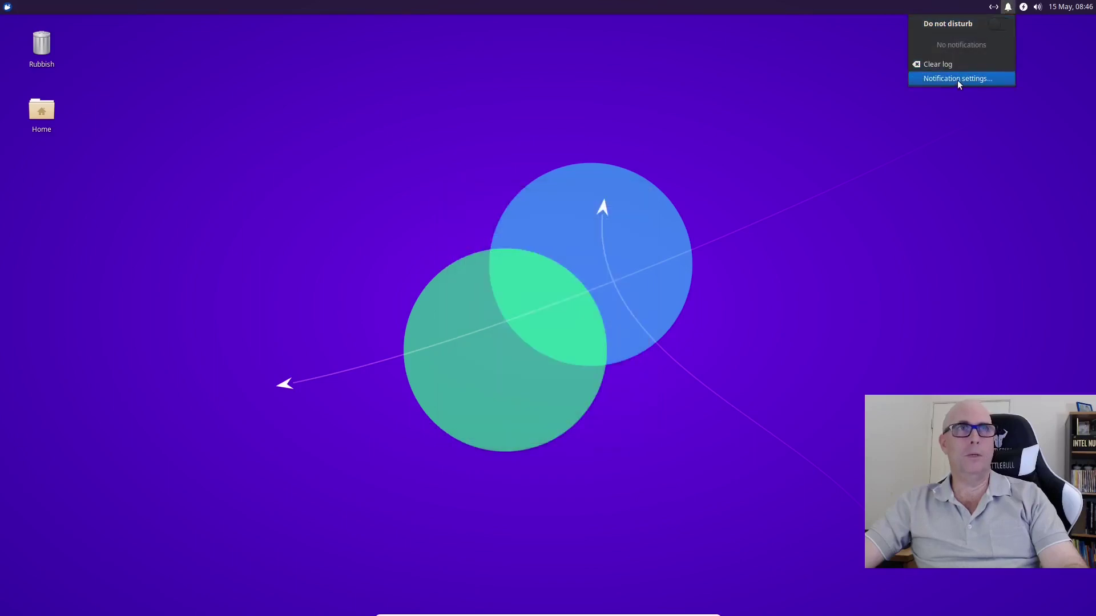
# - Check the notification, network and May 2021 calendar popups, then open the Home folder
pyautogui.click(1020, 29)
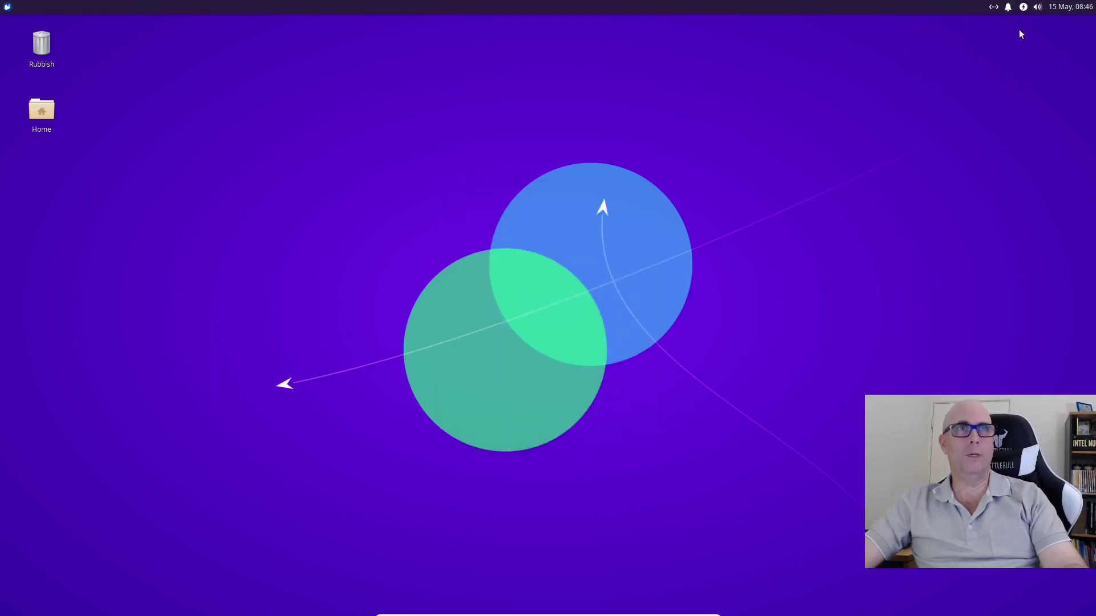
pyautogui.click(994, 7)
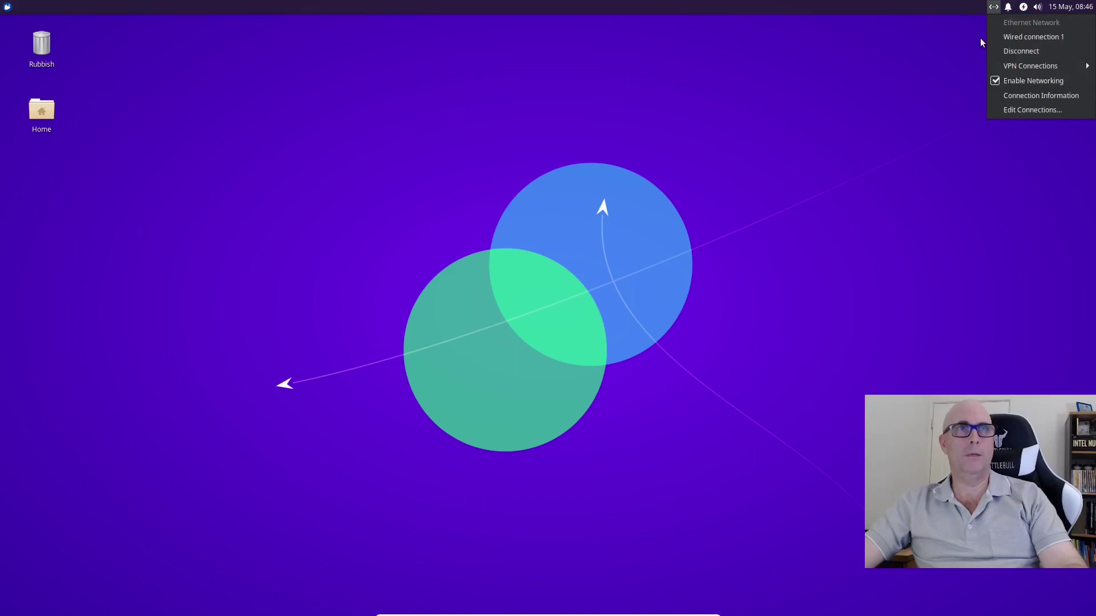
pyautogui.click(922, 45)
pyautogui.click(1072, 11)
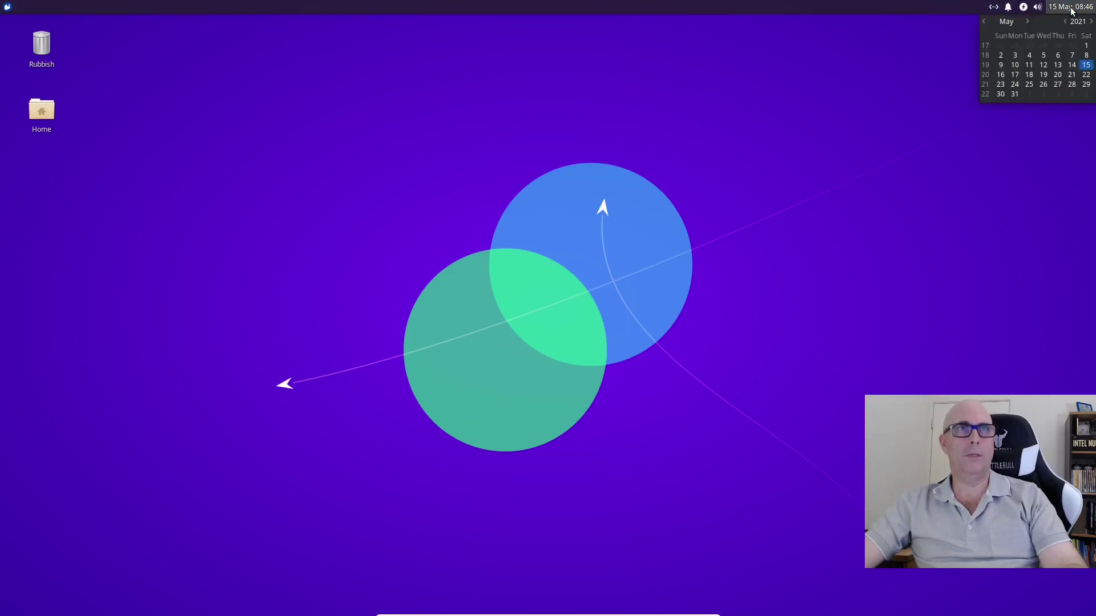
pyautogui.doubleClick(41, 111)
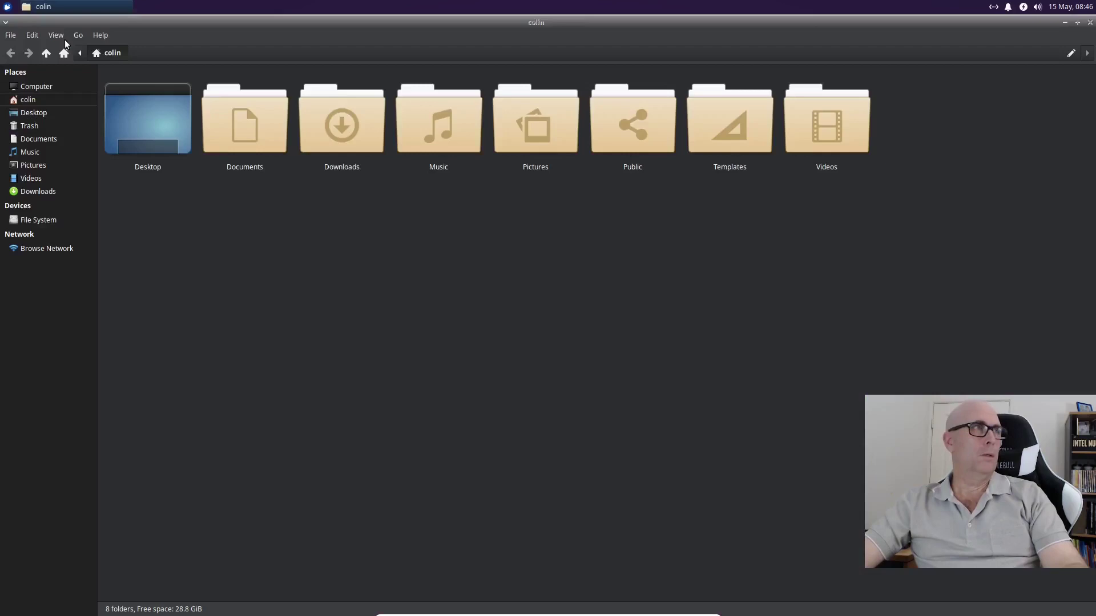
# - Reset the home folder icons to Normal Size and open the Documents folder
pyautogui.click(56, 35)
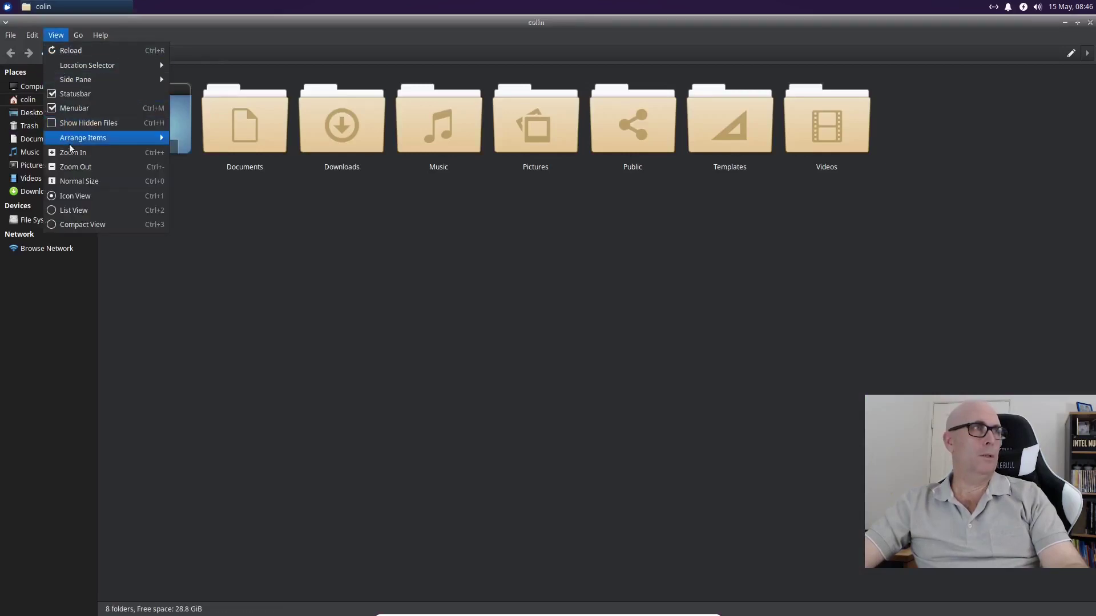
pyautogui.click(77, 178)
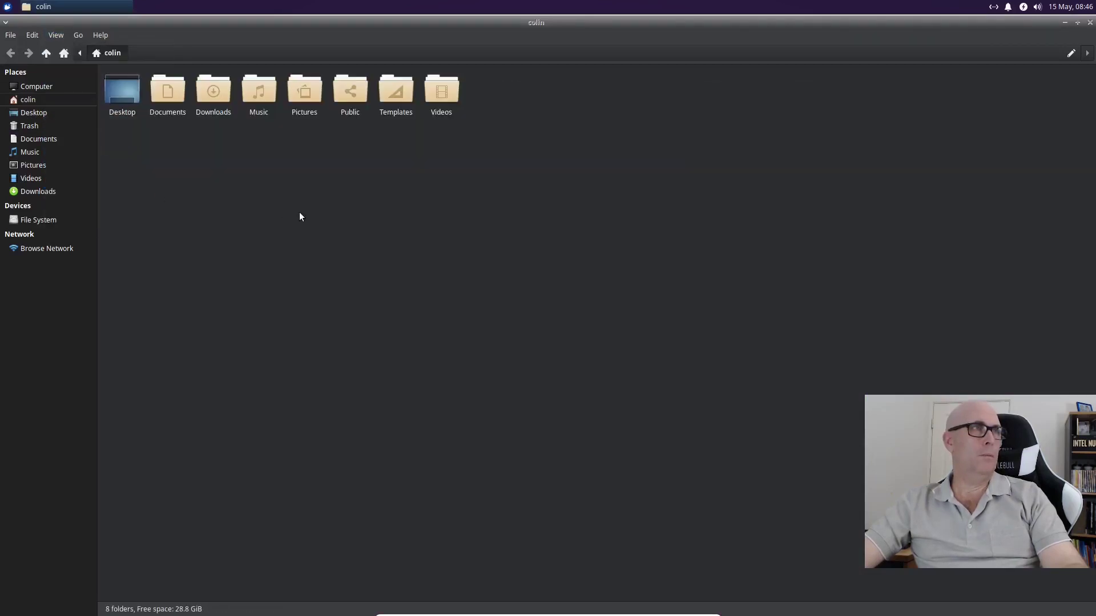
pyautogui.doubleClick(168, 89)
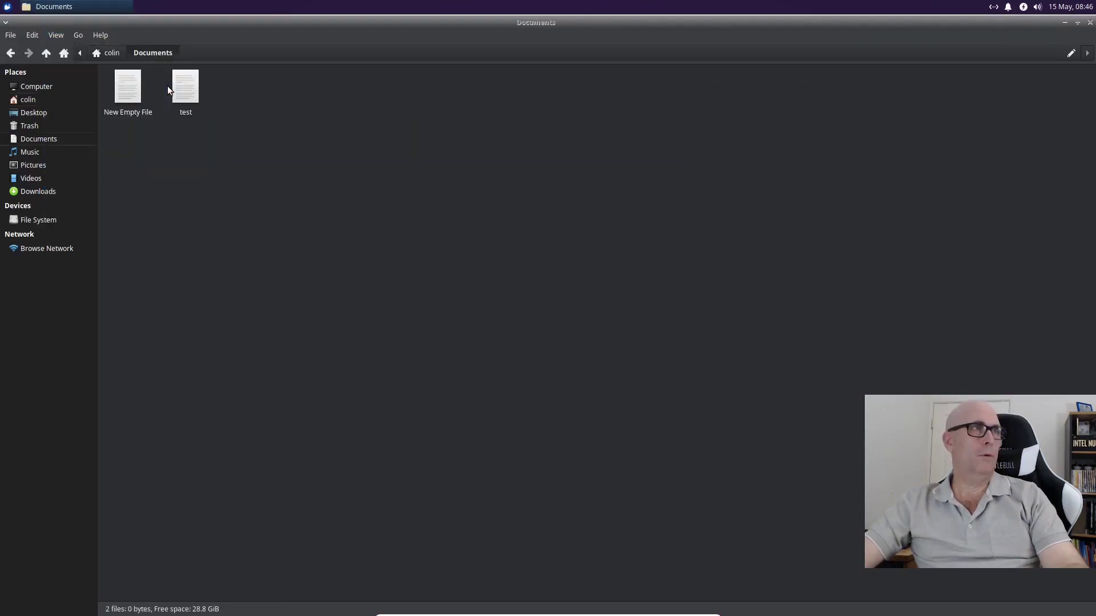
# - Zoom out the home folder icons twice, then close the Thunar window
pyautogui.rightClick(318, 129)
pyautogui.moveTo(358, 215)
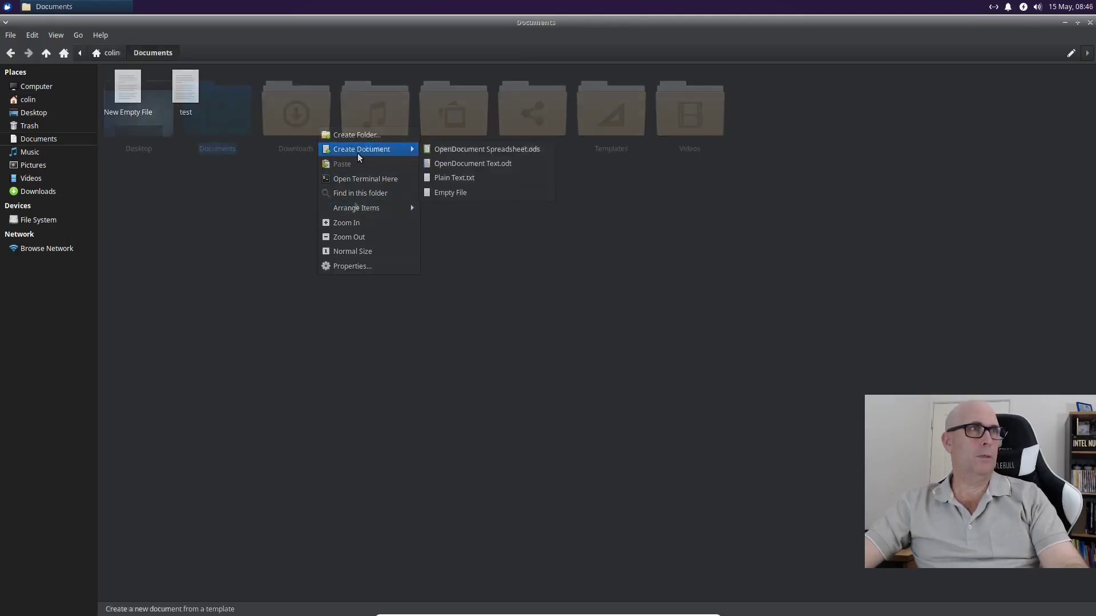
pyautogui.rightClick(310, 218)
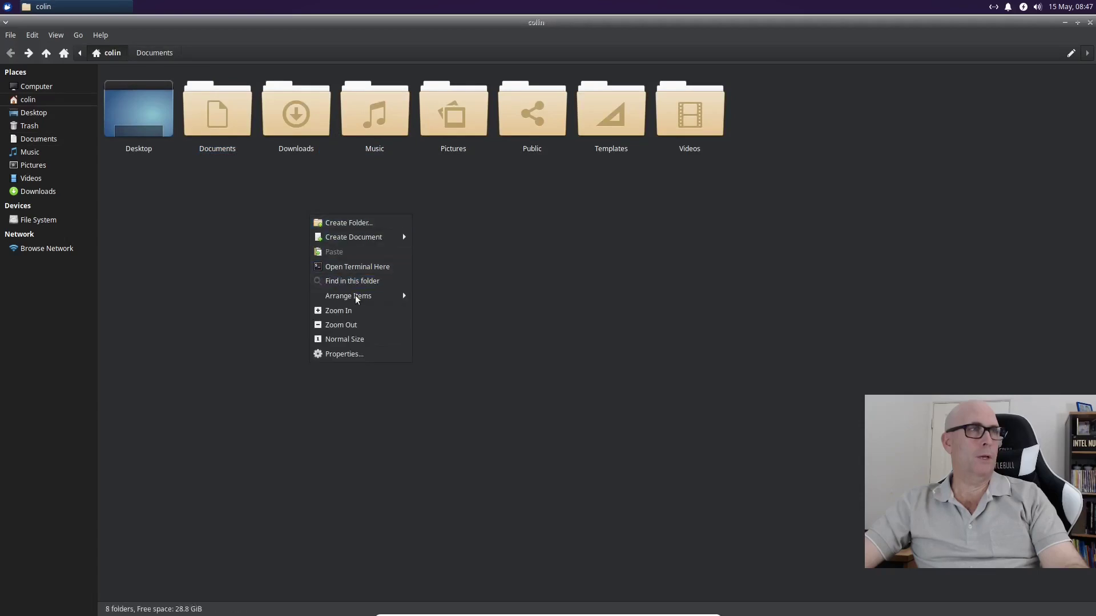
pyautogui.click(358, 325)
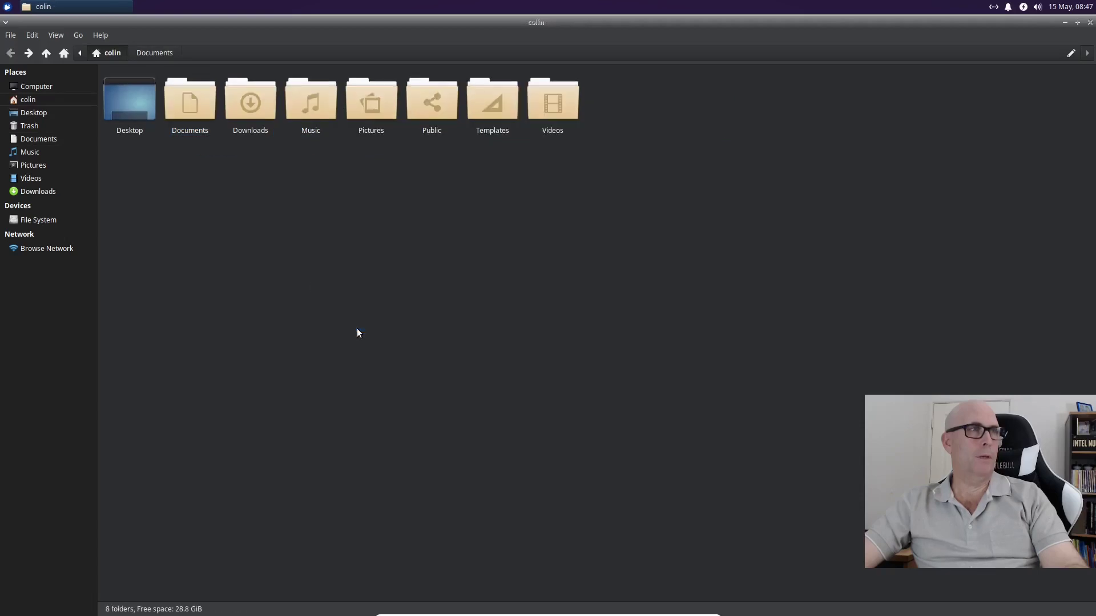
pyautogui.rightClick(317, 225)
pyautogui.click(349, 337)
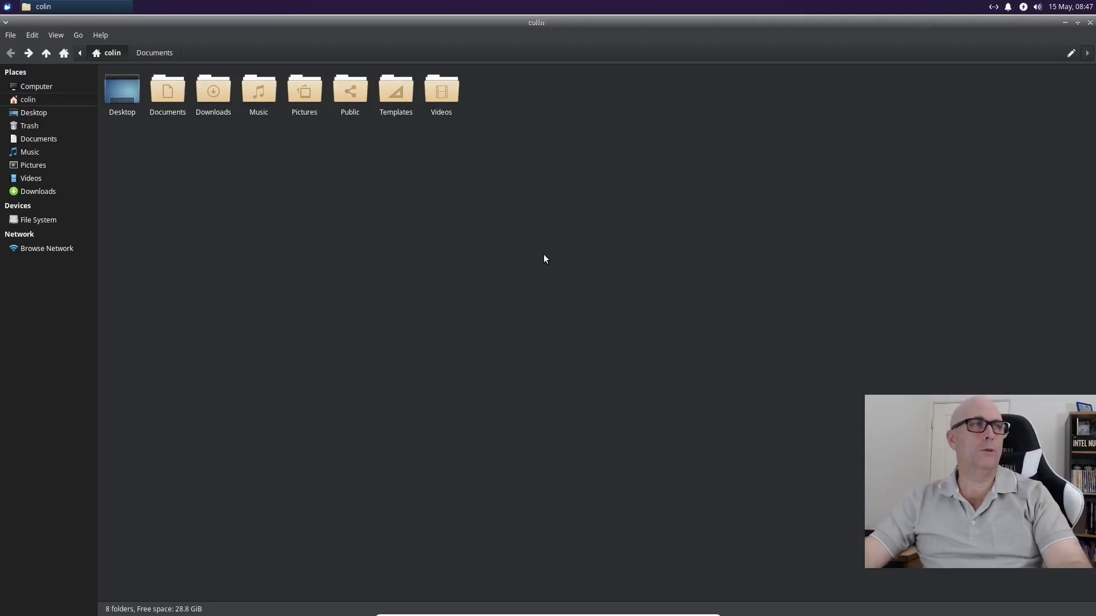
pyautogui.click(1091, 22)
# - Look through the Display, Appearance and Items tabs of Panel Preferences, then close it
pyautogui.rightClick(610, 8)
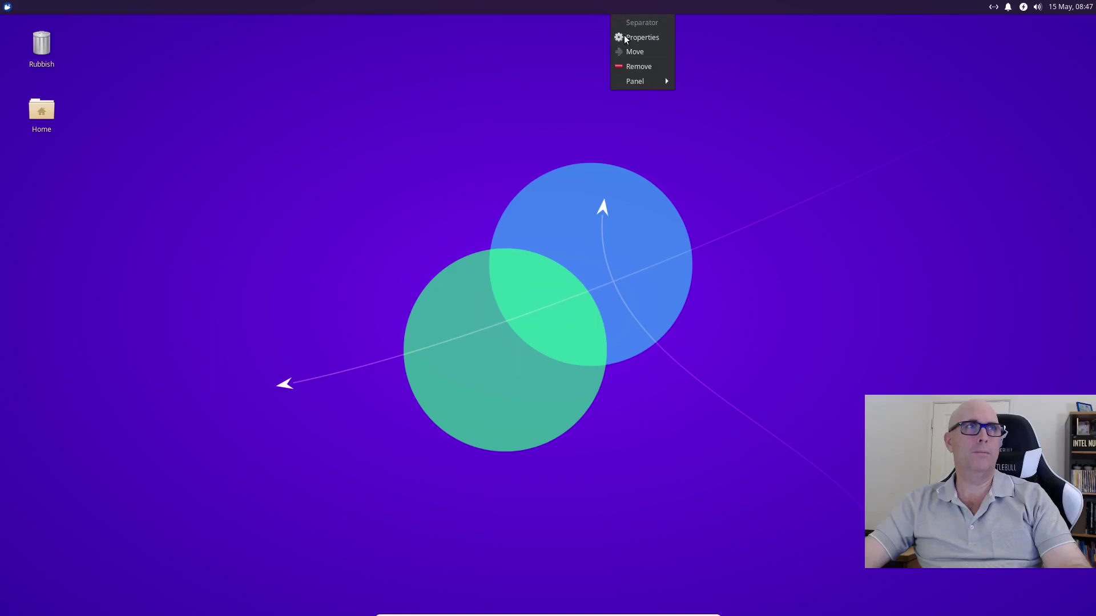
pyautogui.moveTo(629, 83)
pyautogui.click(713, 96)
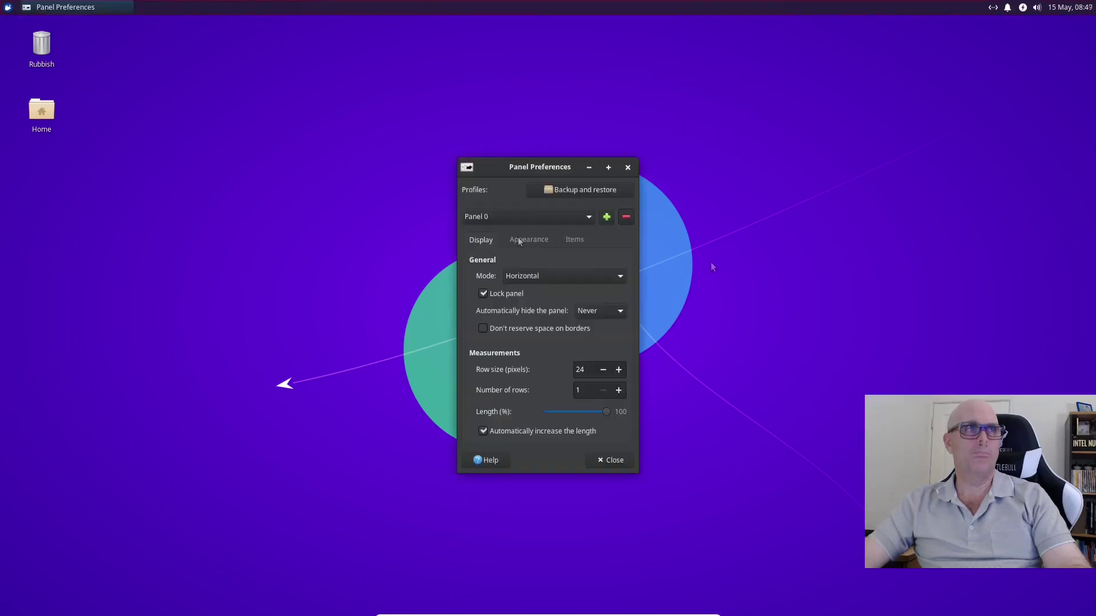
pyautogui.click(518, 240)
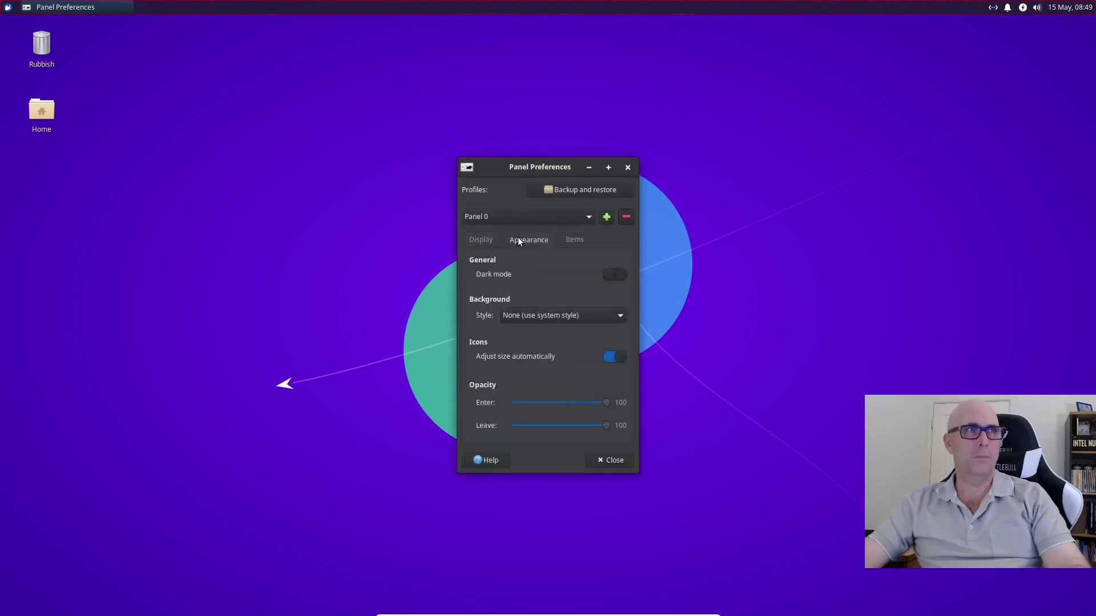
pyautogui.click(485, 240)
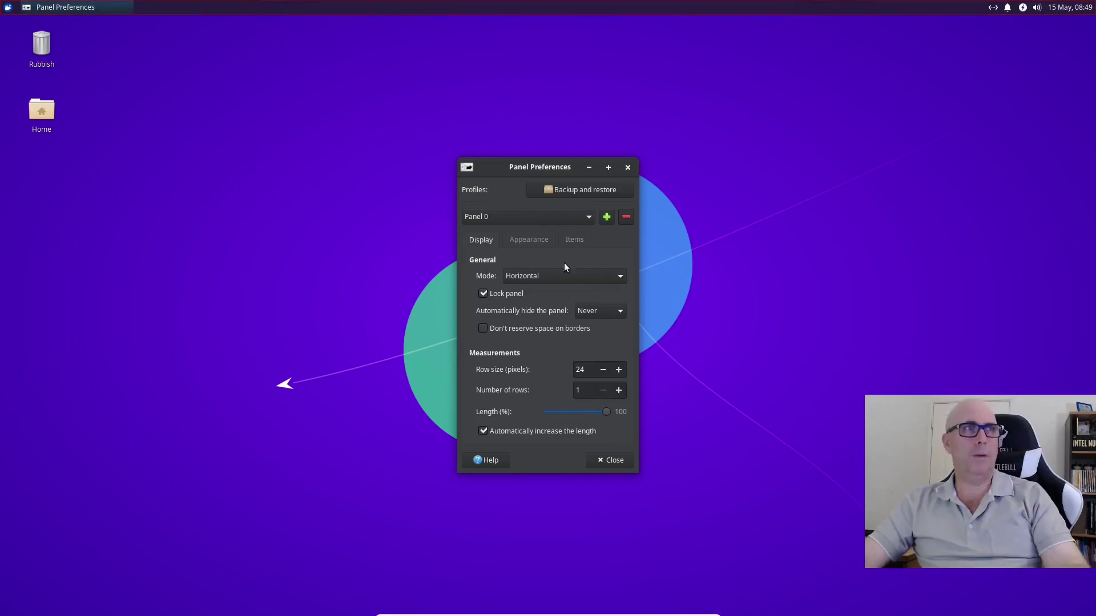
pyautogui.click(512, 239)
pyautogui.click(575, 238)
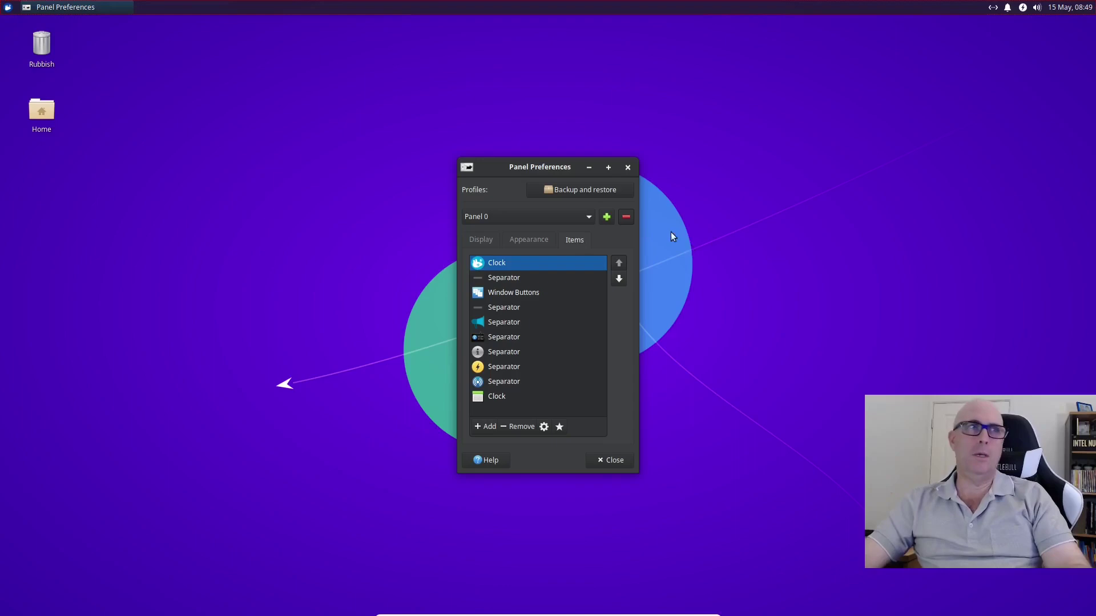
pyautogui.click(608, 462)
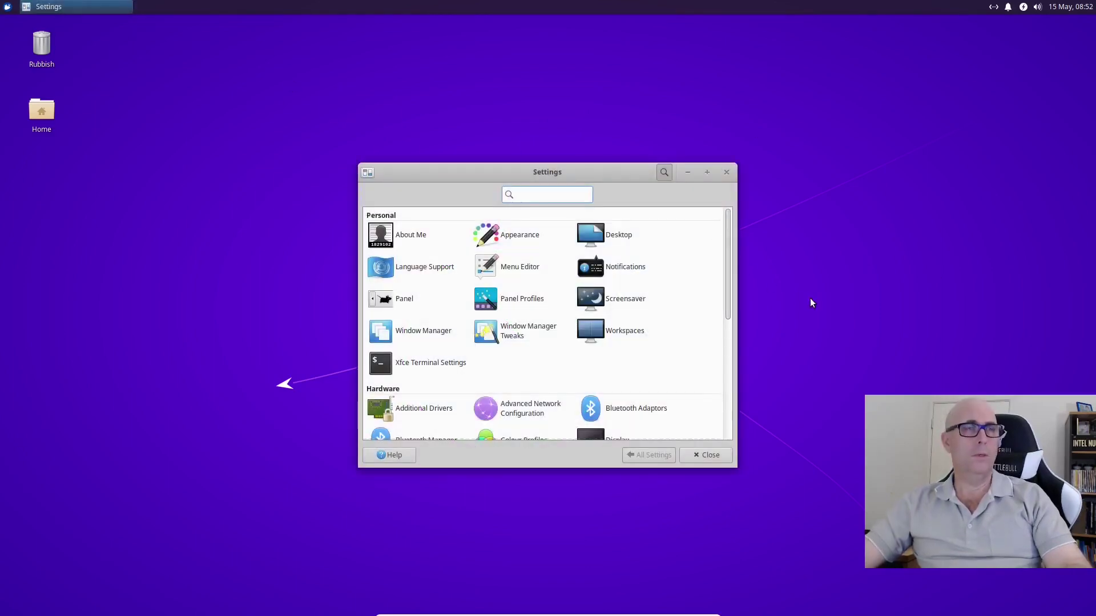
# - Open Window Manager settings and view its Keyboard, Focus and Advanced tabs
pyautogui.click(422, 334)
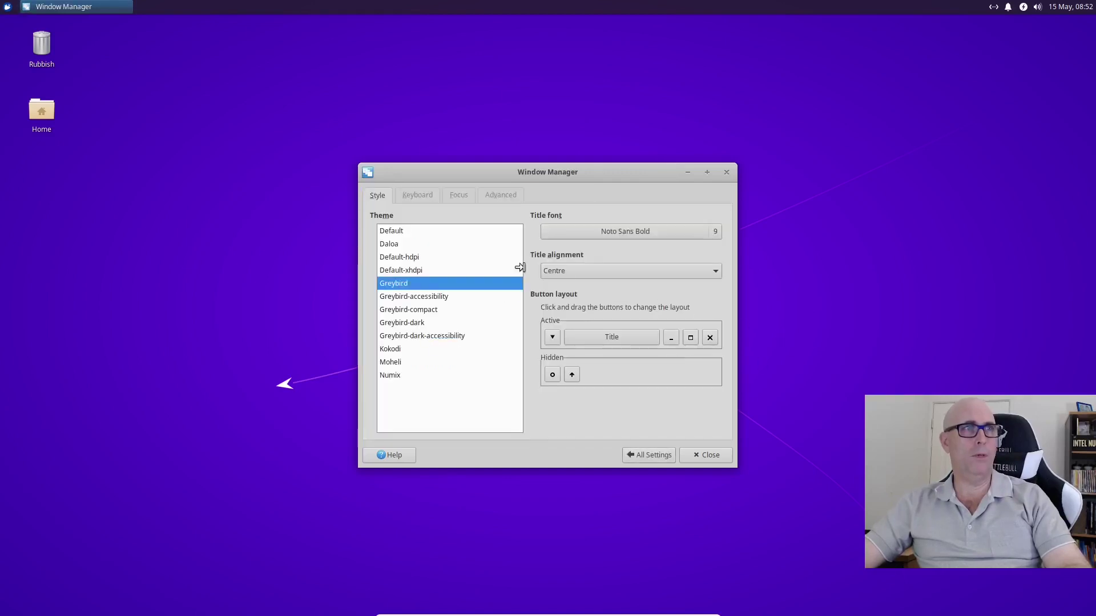
pyautogui.click(417, 196)
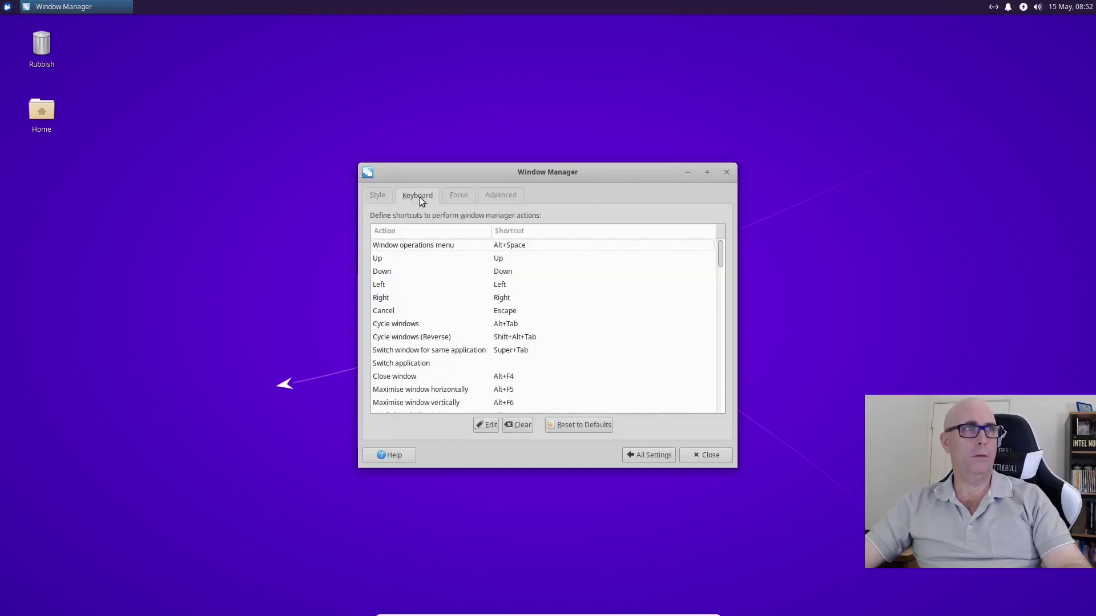
pyautogui.click(457, 196)
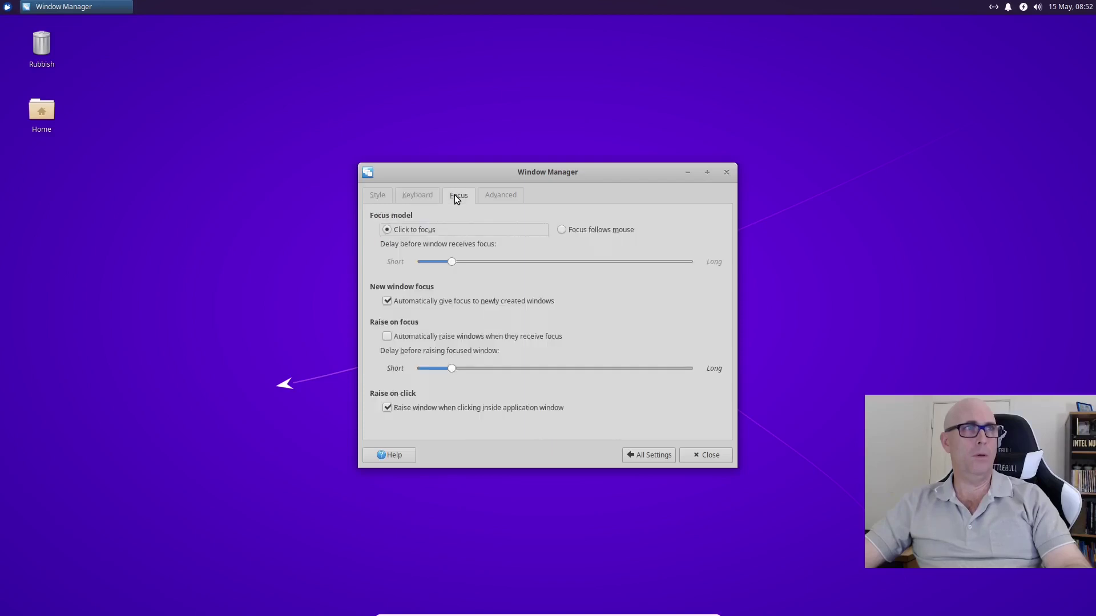
pyautogui.click(502, 197)
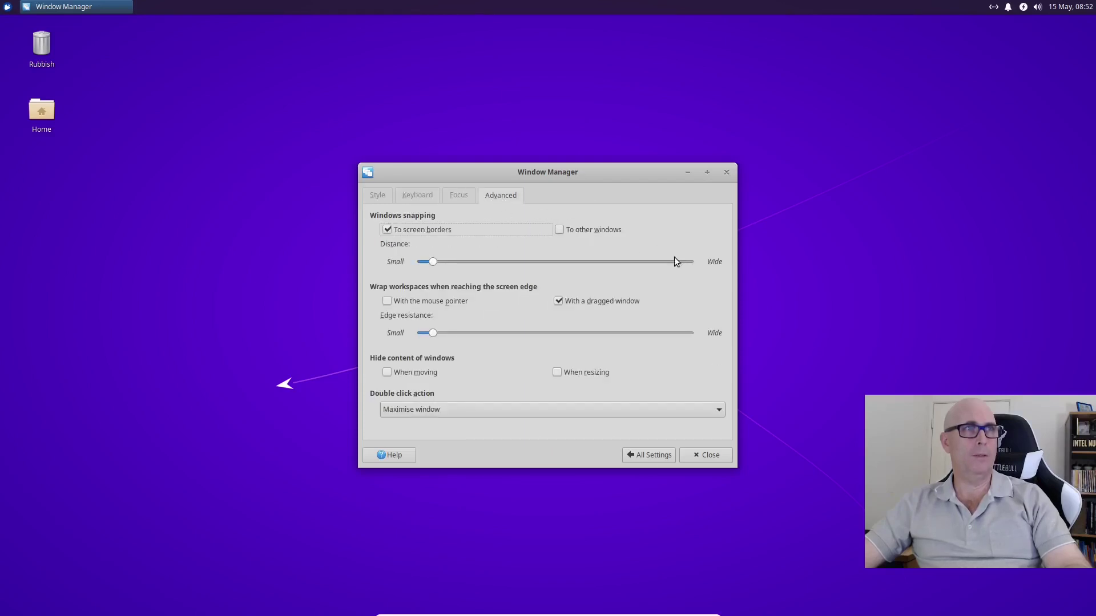
# - Open Window Manager Tweaks from All Settings and view its Focus and Accessibility tabs
pyautogui.click(649, 455)
pyautogui.click(515, 334)
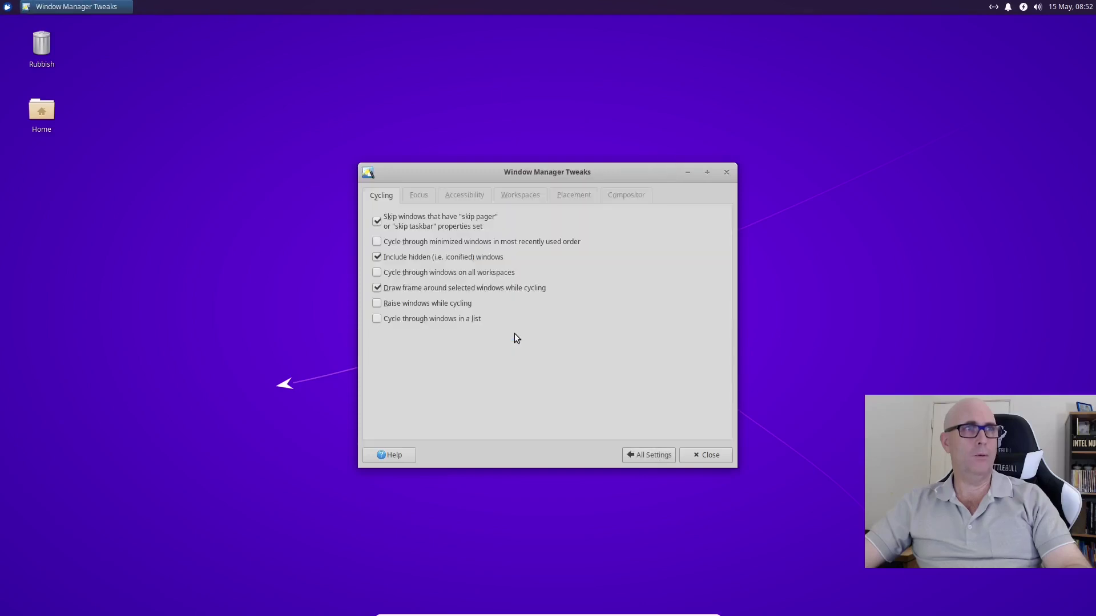
pyautogui.click(418, 197)
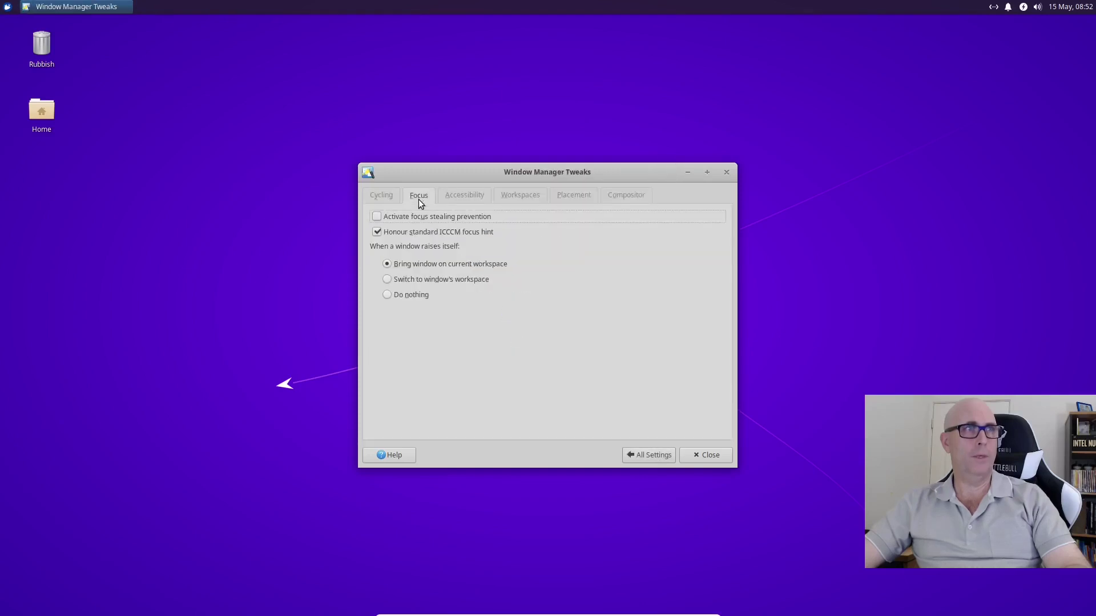
pyautogui.click(456, 197)
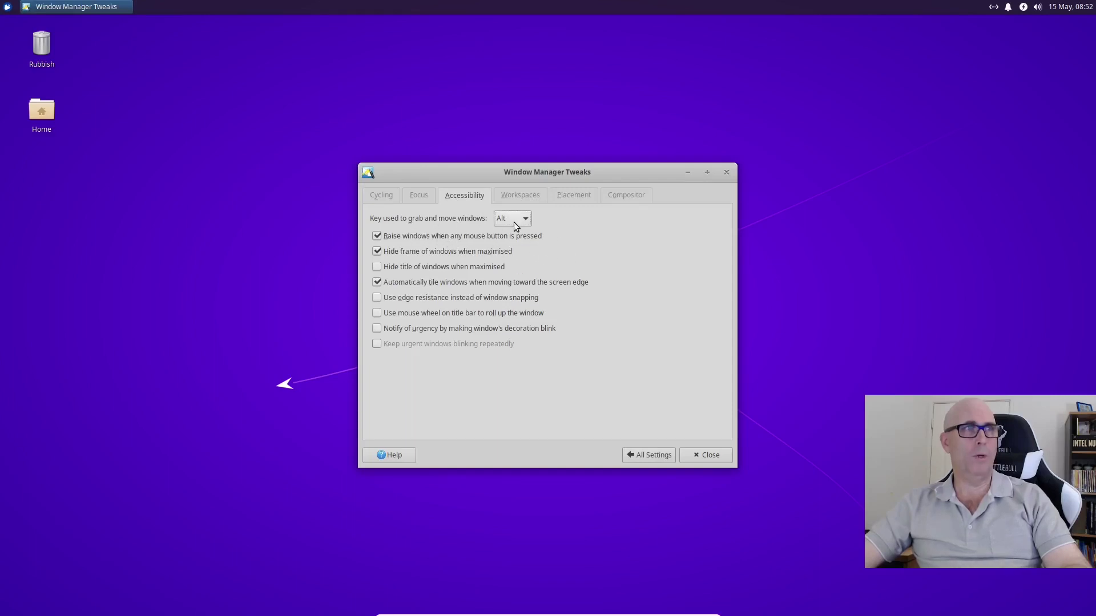
# - Open the Home folder in Thunar, restore it to a smaller window over the tweaks dialog
pyautogui.doubleClick(49, 109)
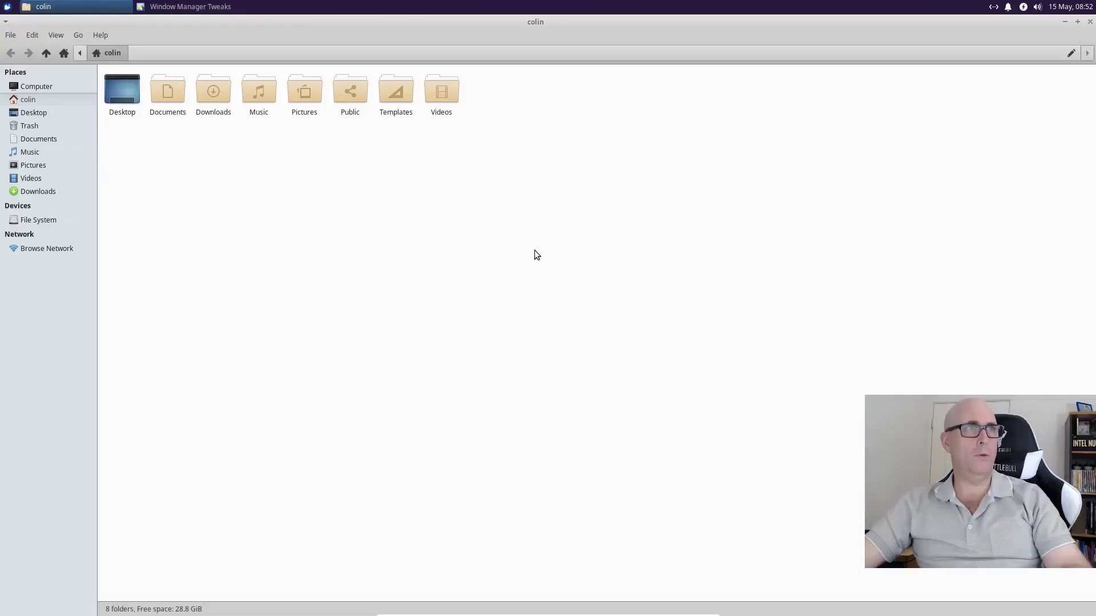
pyautogui.moveTo(701, 35); pyautogui.dragTo(573, 105)
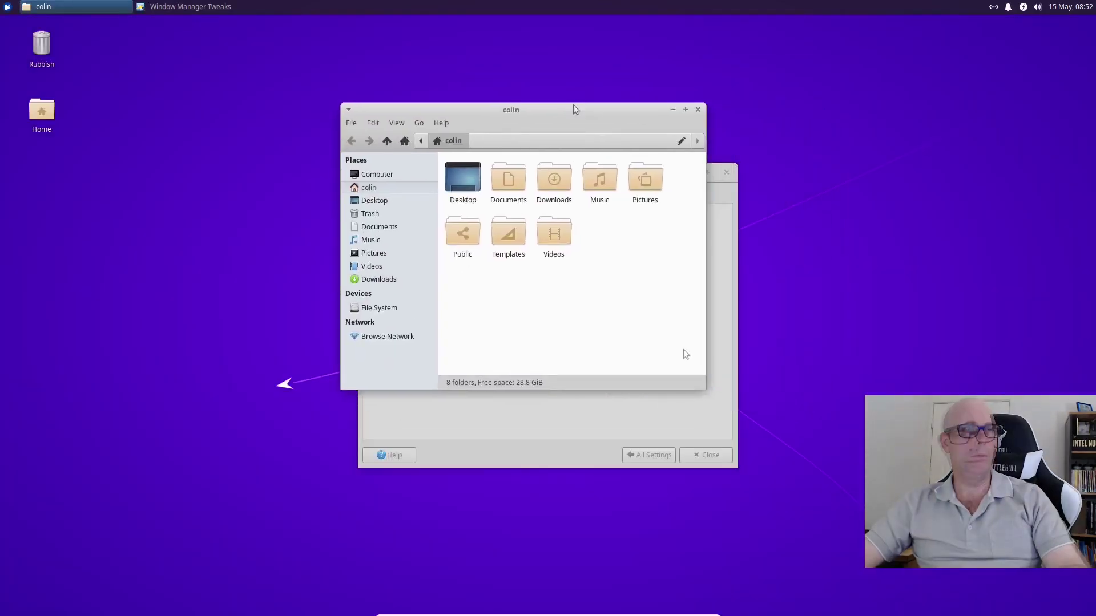
pyautogui.moveTo(683, 352); pyautogui.dragTo(846, 293)
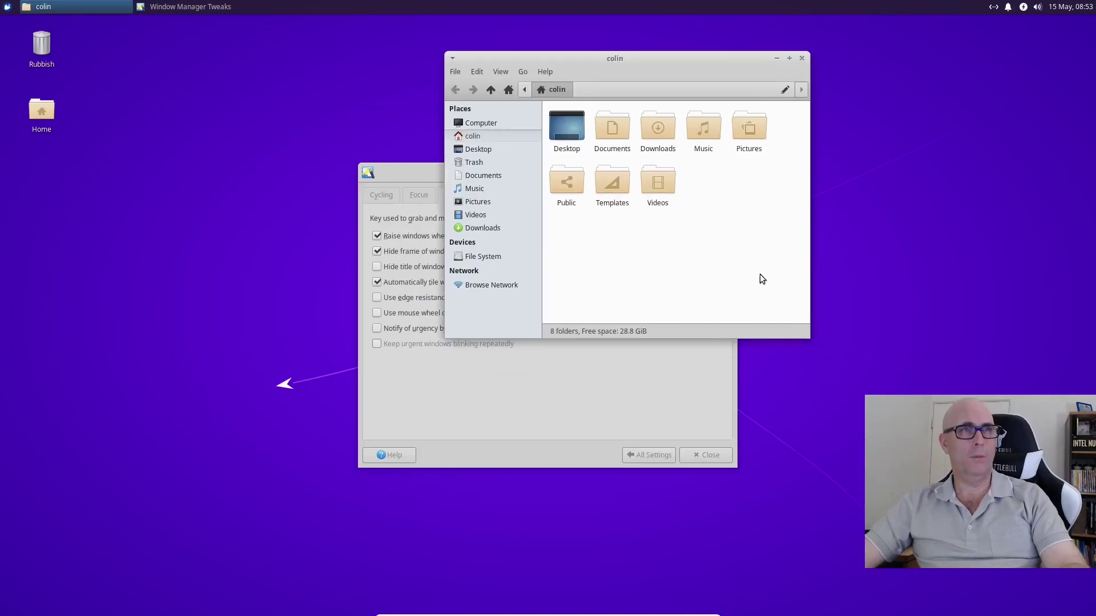
pyautogui.moveTo(759, 274); pyautogui.dragTo(679, 358)
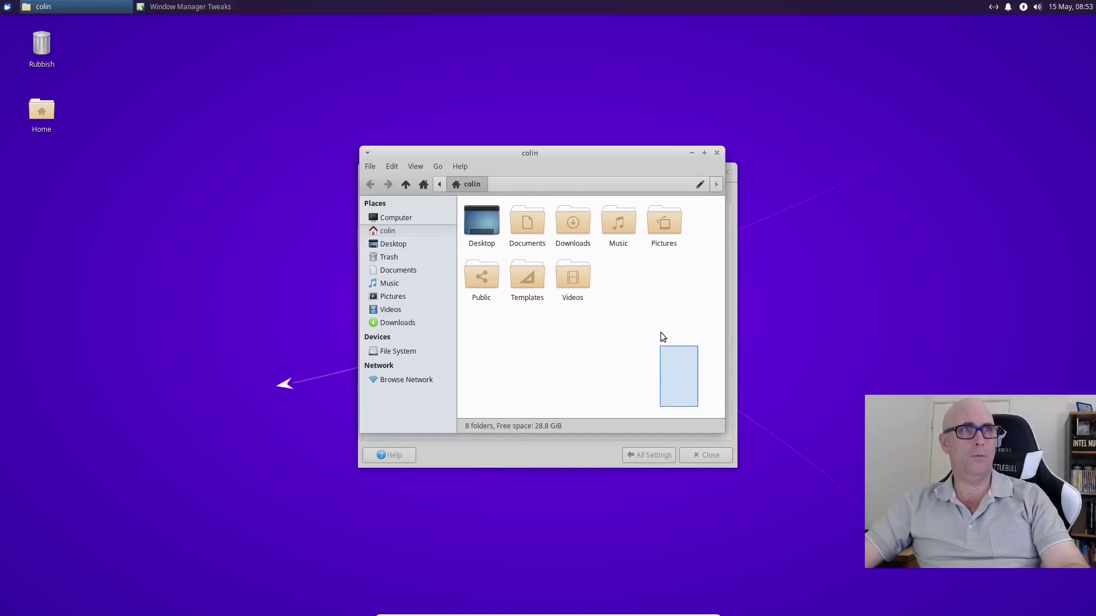
pyautogui.moveTo(660, 334); pyautogui.dragTo(744, 348)
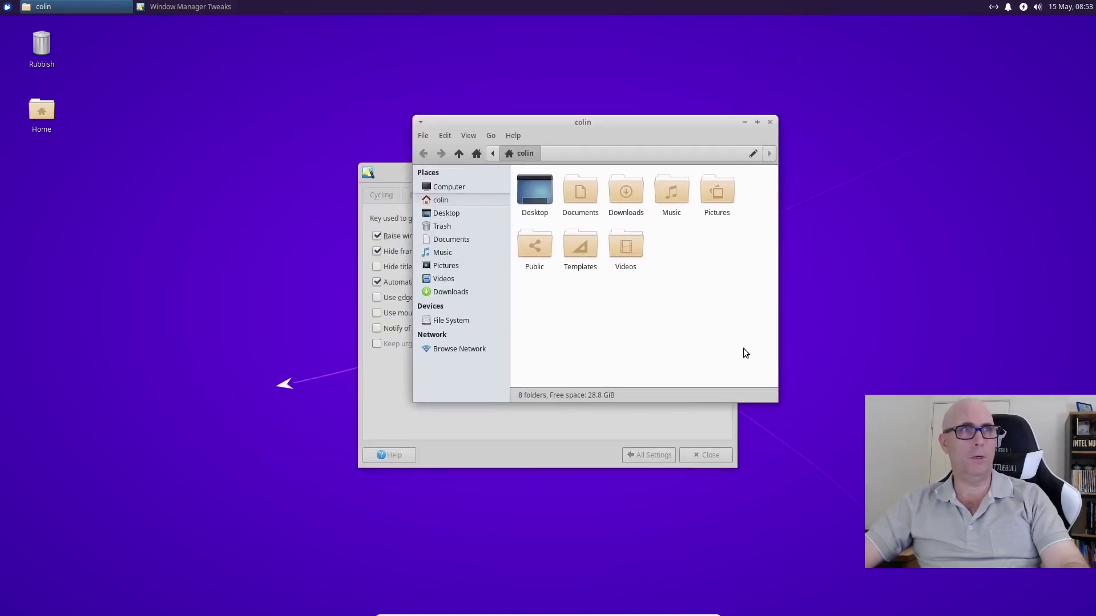
# - Reposition the home folder window up and to the left and make it slightly smaller
pyautogui.moveTo(477, 234); pyautogui.dragTo(443, 269)
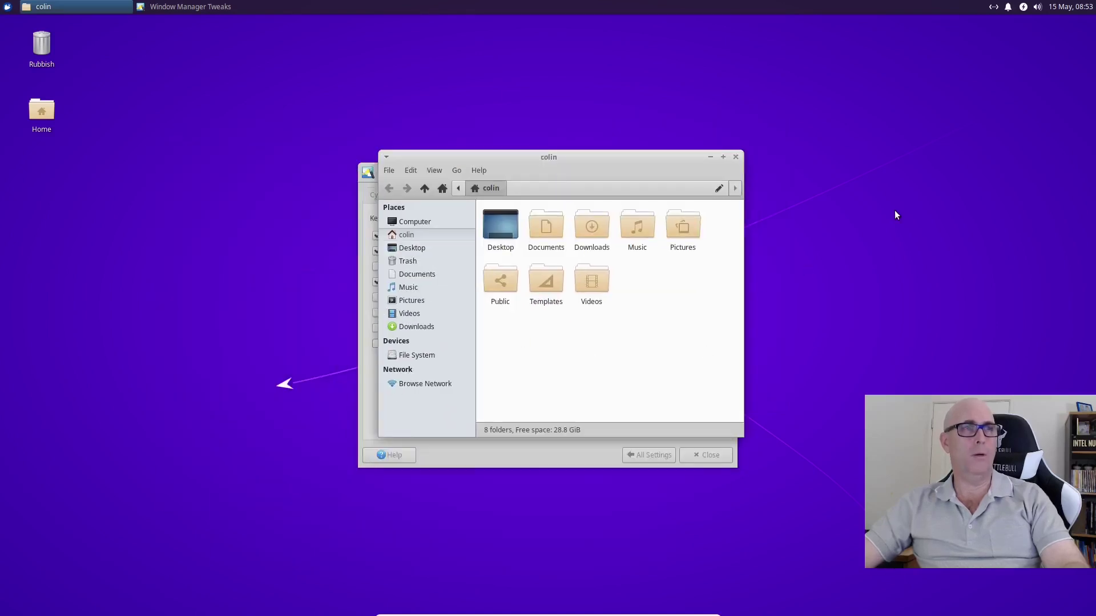
pyautogui.moveTo(553, 359); pyautogui.dragTo(558, 321)
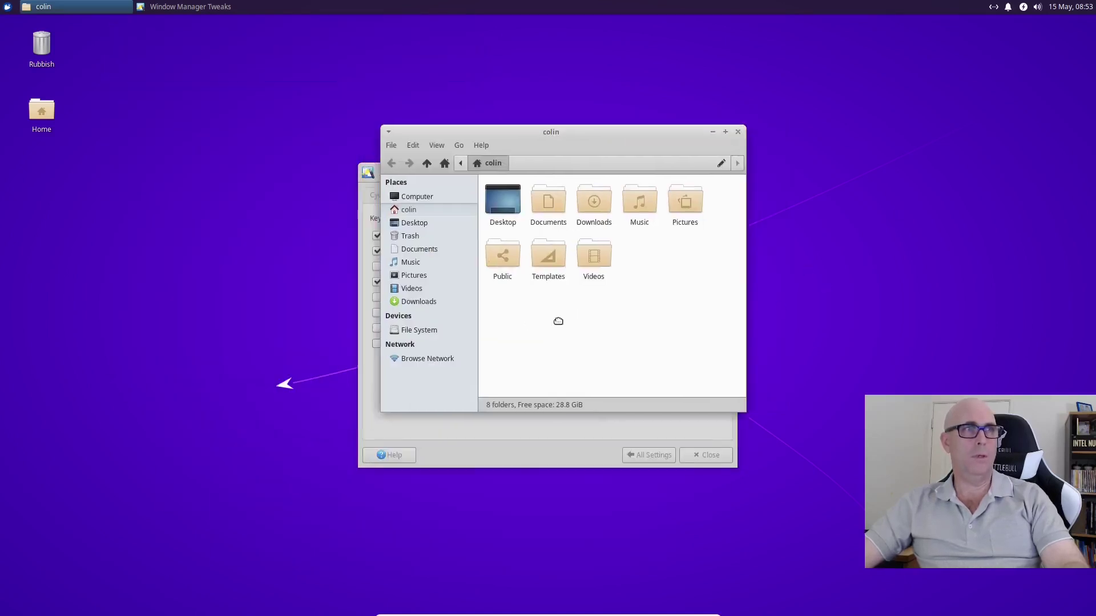
pyautogui.moveTo(745, 411); pyautogui.dragTo(742, 421)
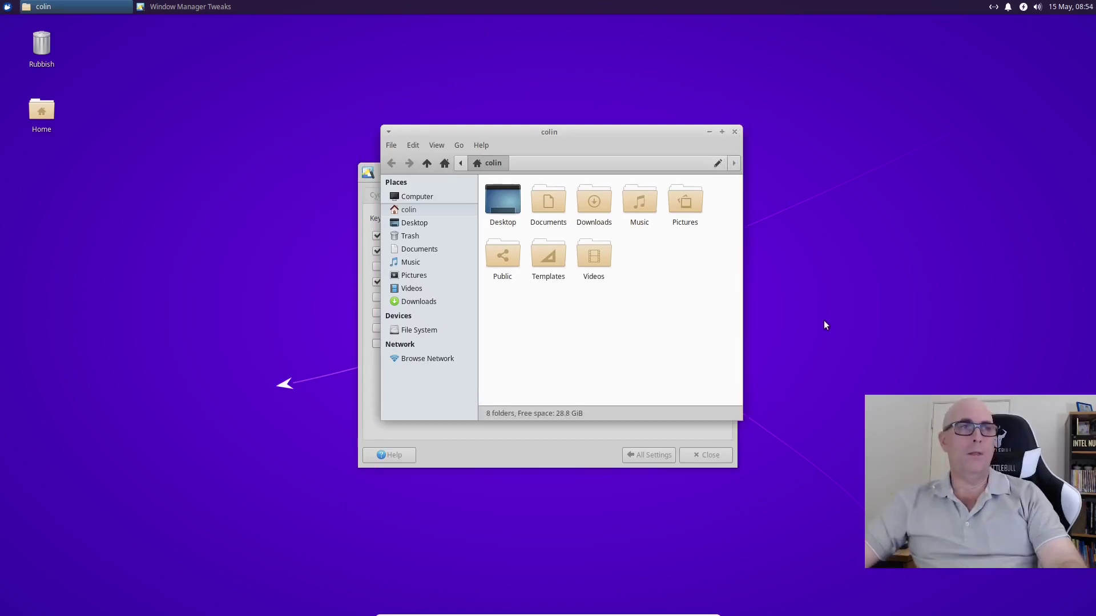
pyautogui.moveTo(586, 133); pyautogui.dragTo(572, 172)
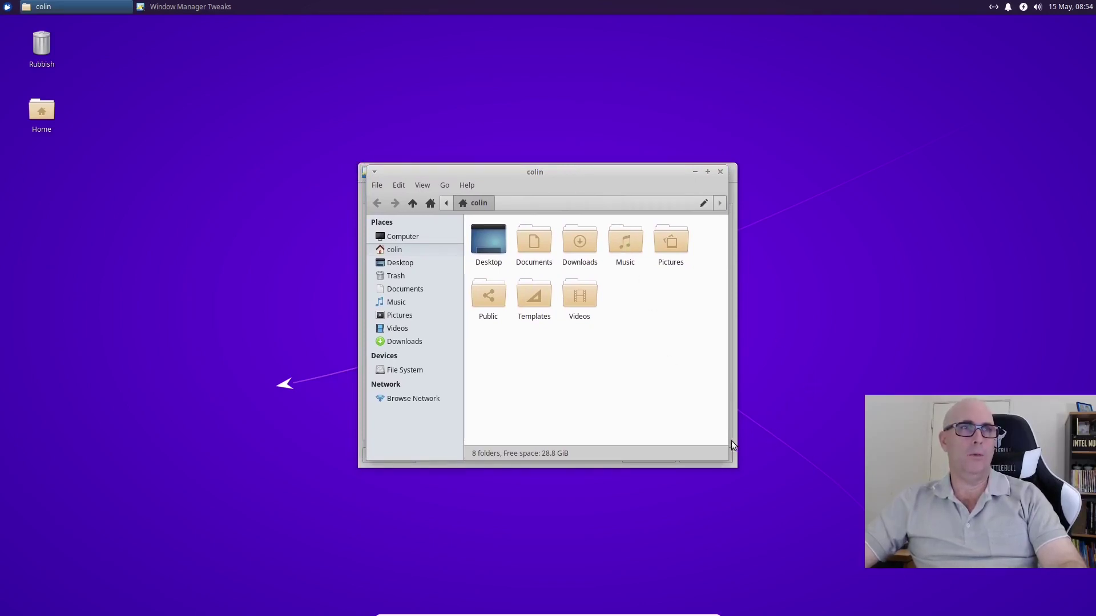
pyautogui.moveTo(584, 172); pyautogui.dragTo(459, 146)
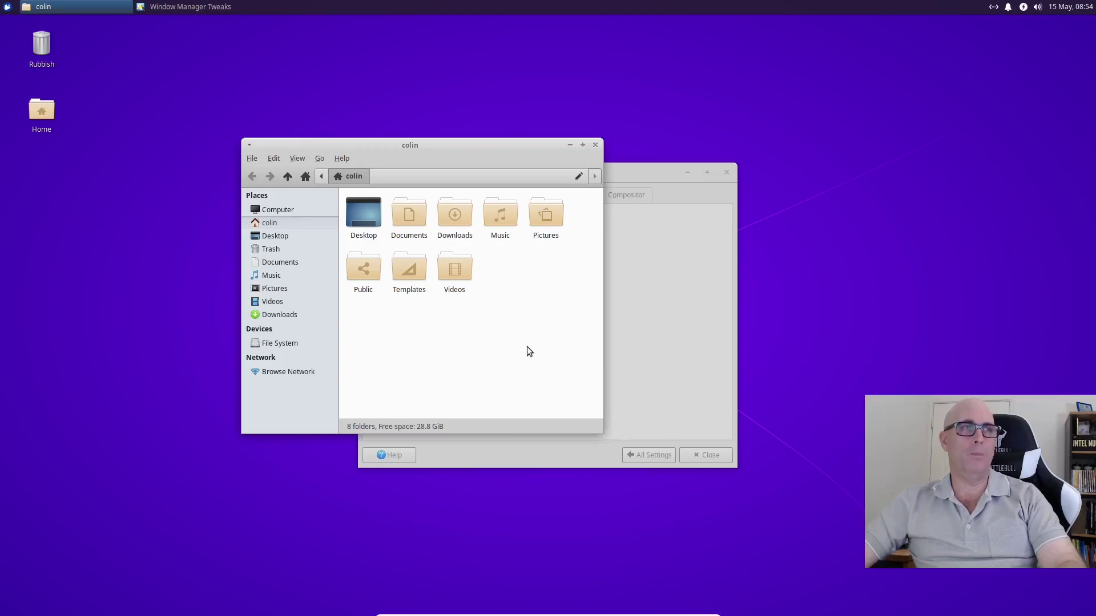
pyautogui.moveTo(526, 347); pyautogui.dragTo(532, 316)
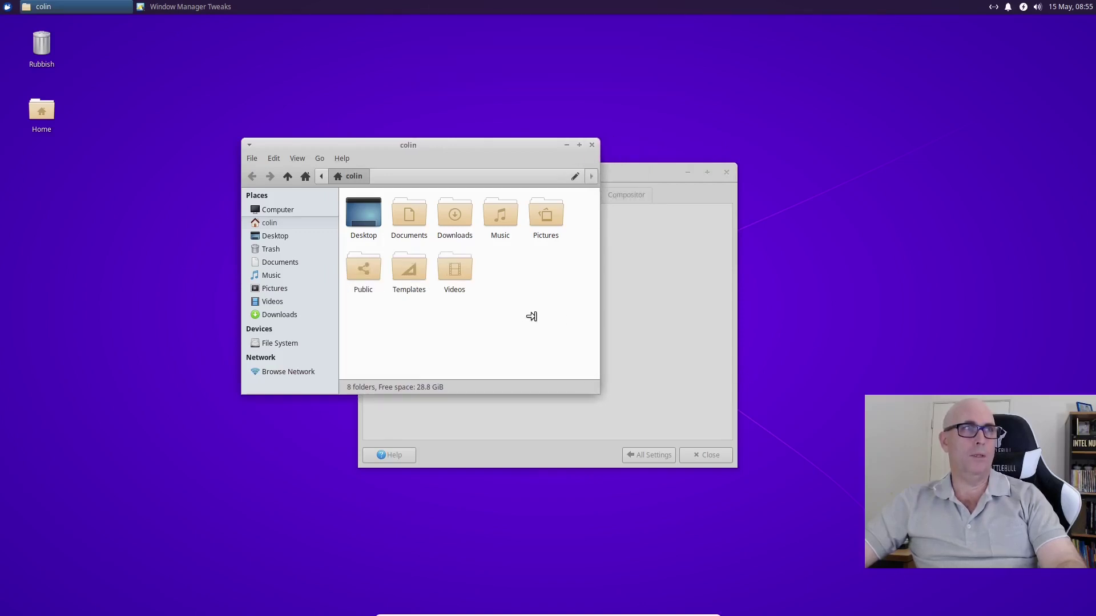
# - Close Thunar and view the Placement and Compositor tabs of Window Manager Tweaks
pyautogui.click(592, 146)
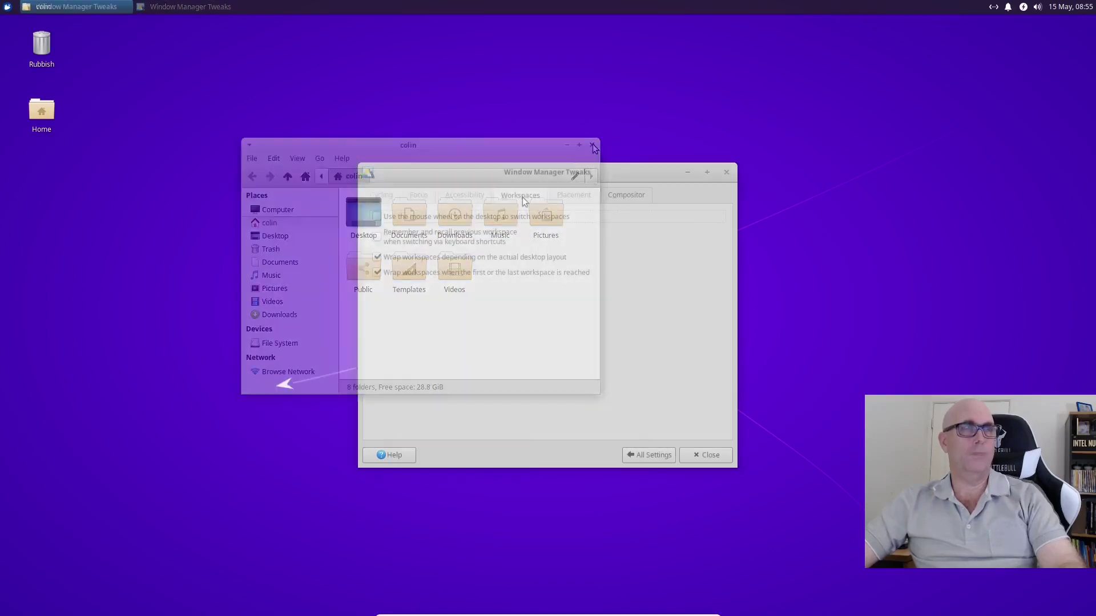
pyautogui.click(521, 195)
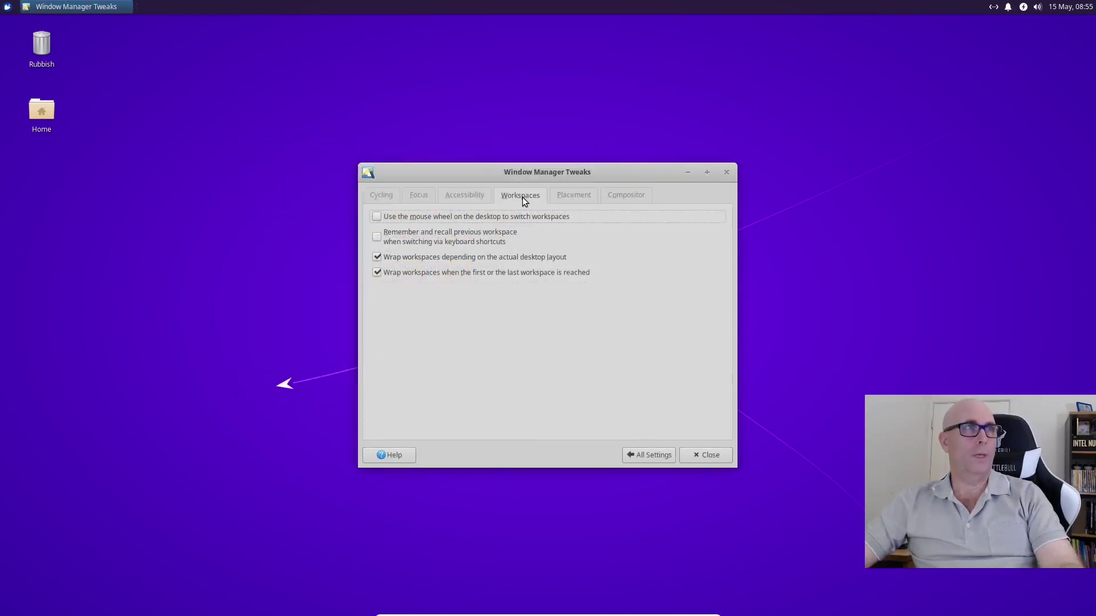
pyautogui.click(574, 196)
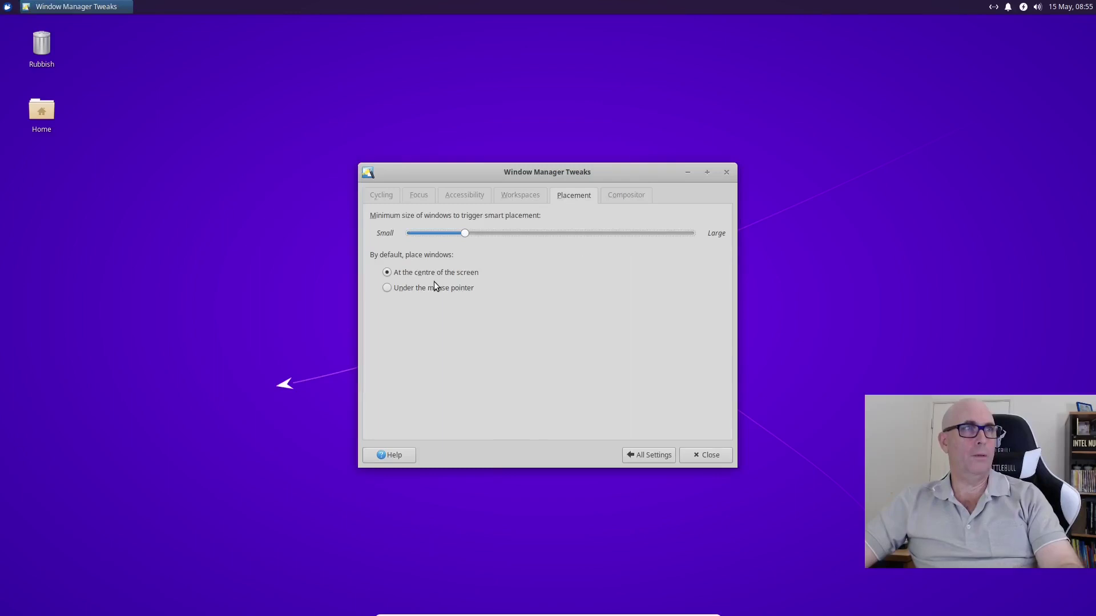
pyautogui.click(618, 196)
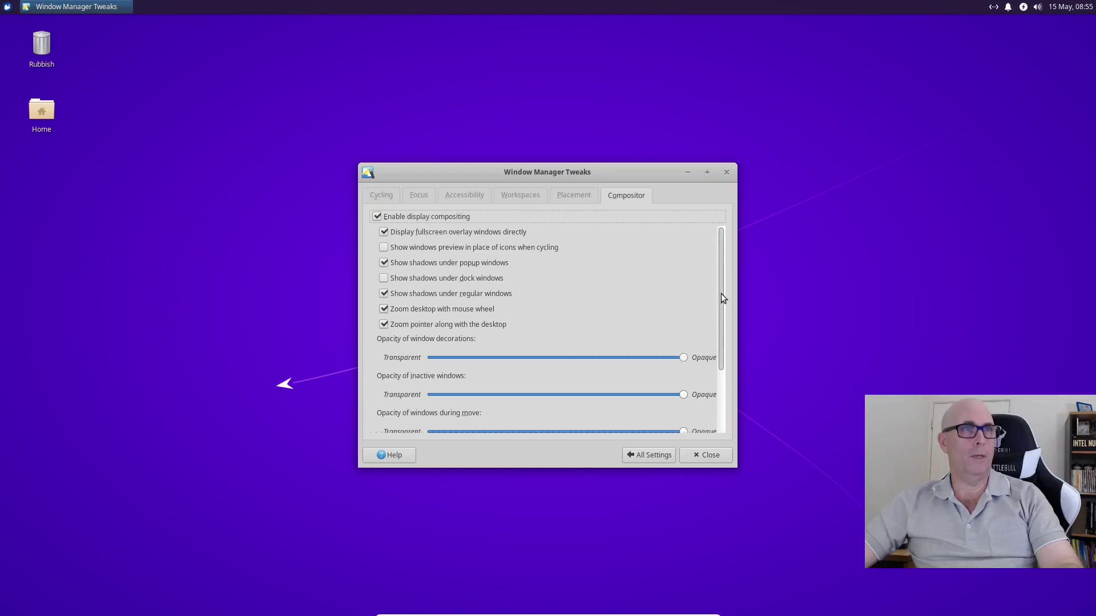
# - Open Panel Profiles from the Settings Manager and close it again
pyautogui.moveTo(721, 294); pyautogui.dragTo(728, 379)
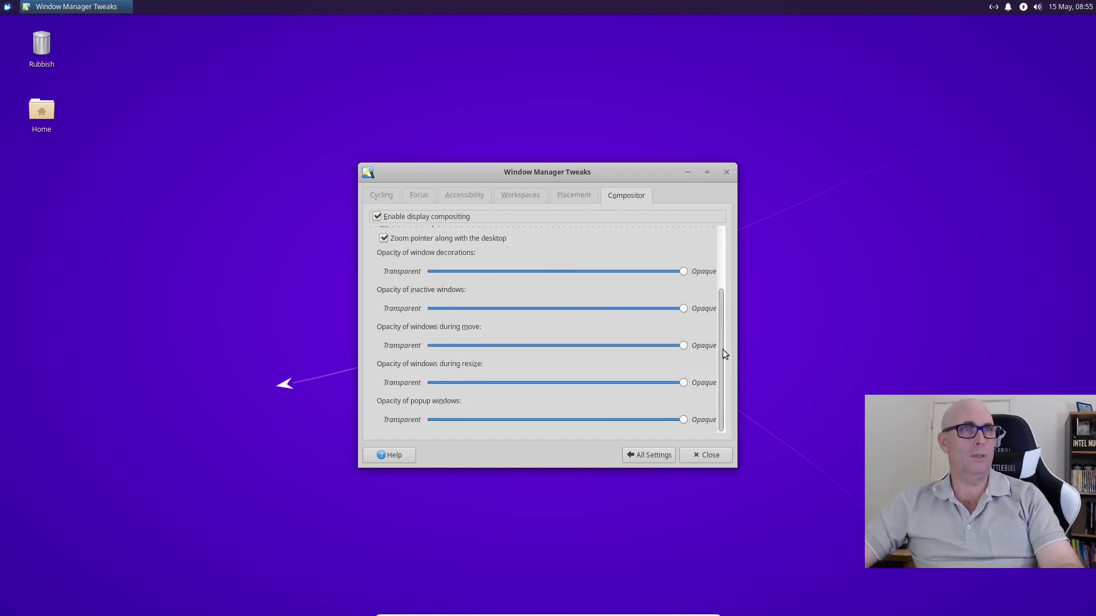
pyautogui.moveTo(720, 354); pyautogui.dragTo(724, 256)
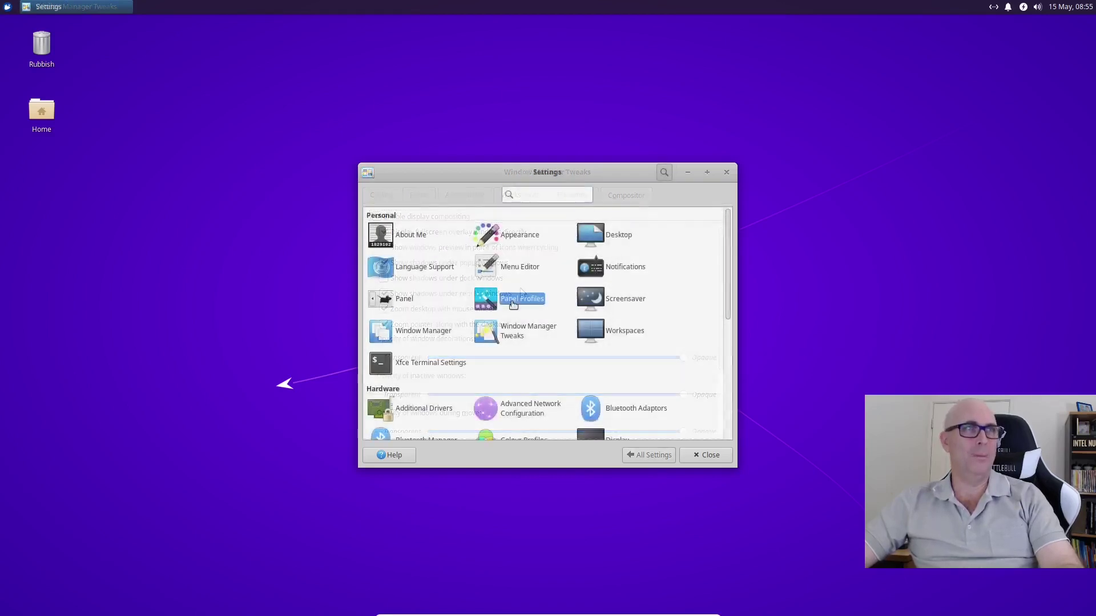
pyautogui.click(513, 293)
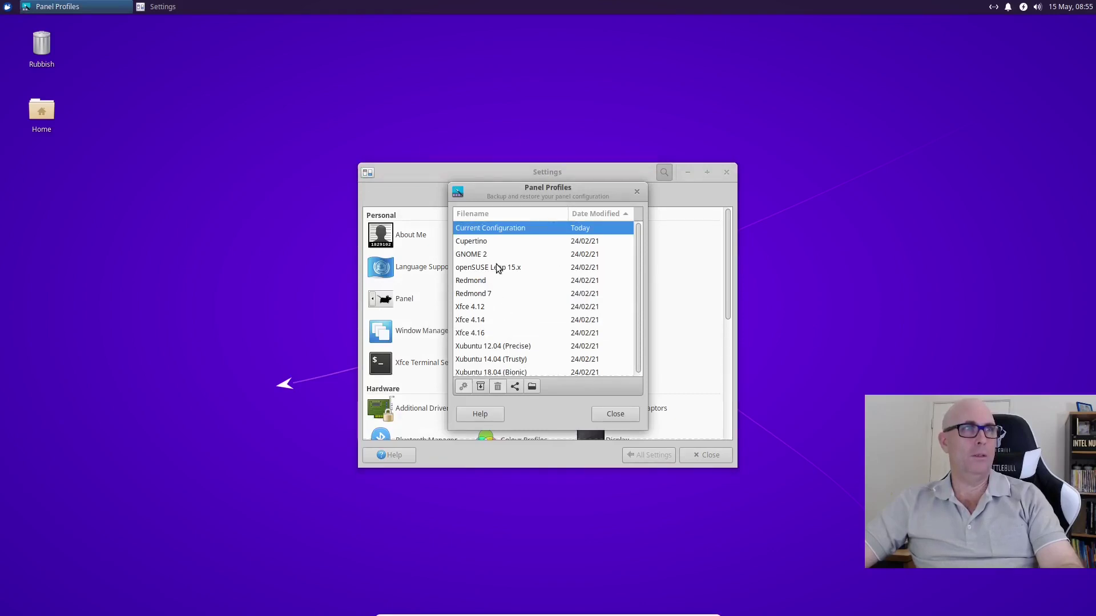
pyautogui.click(620, 413)
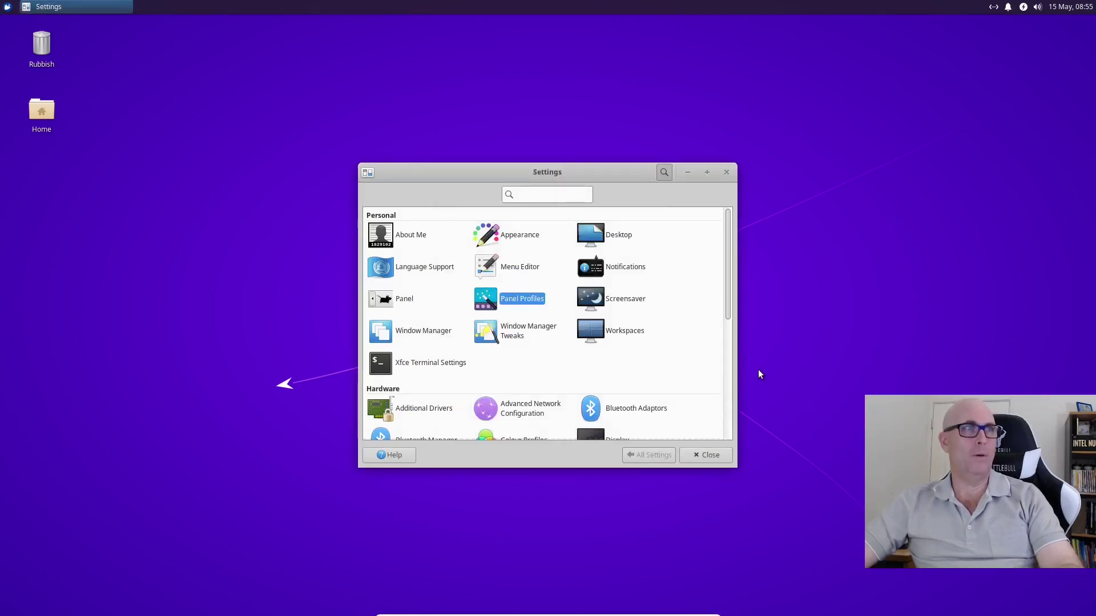
pyautogui.scroll(-5, 538, 335)
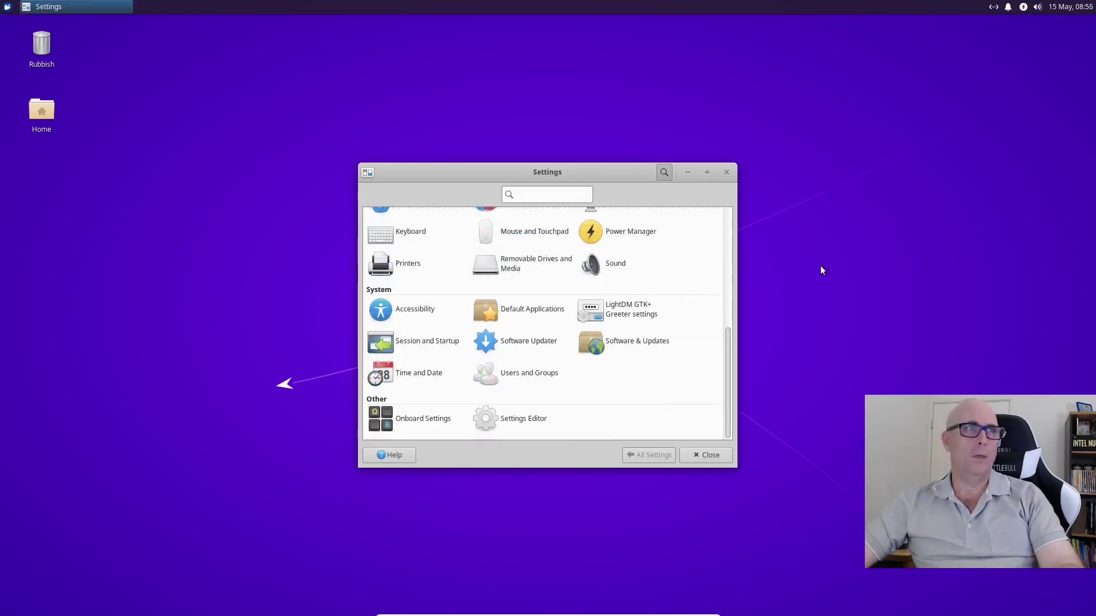
# - Open Display settings for the 1920x1080 VirtualBox screen and view its Advanced tab
pyautogui.scroll(4, 606, 340)
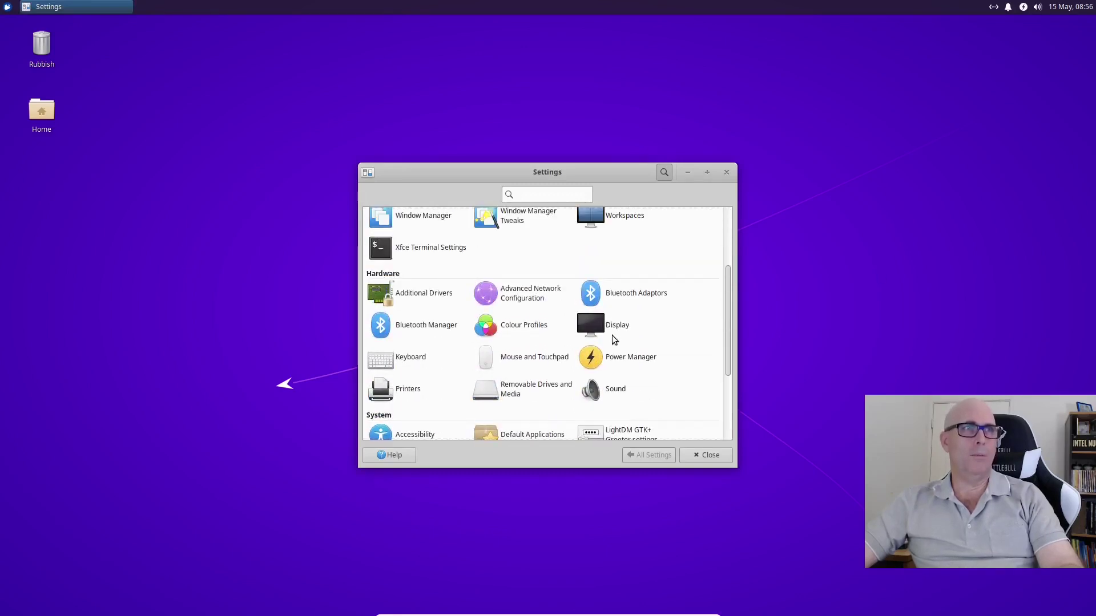
pyautogui.click(616, 327)
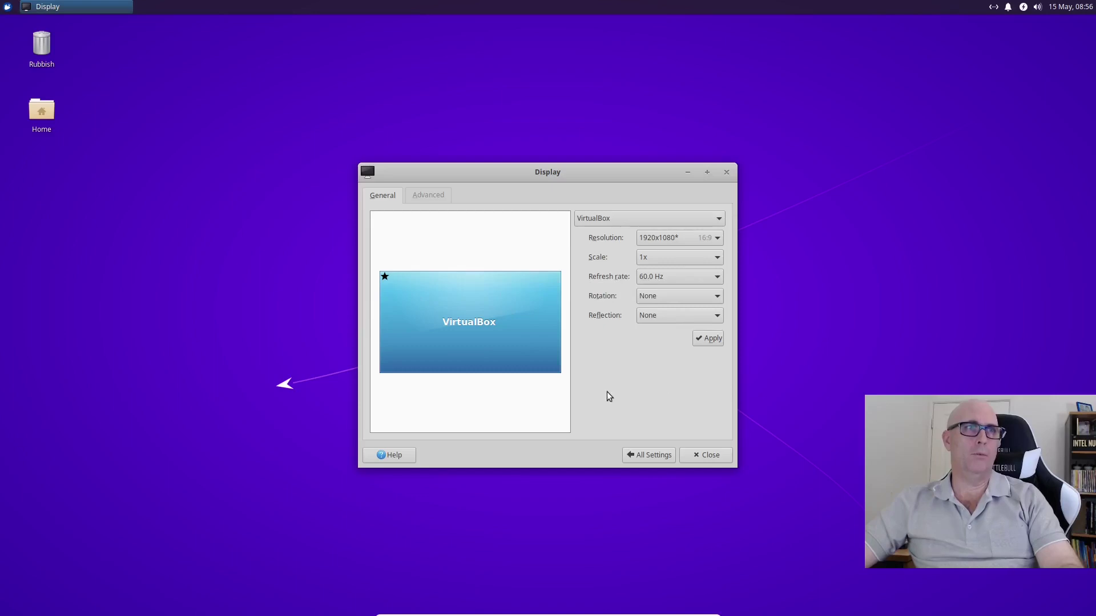
pyautogui.click(428, 195)
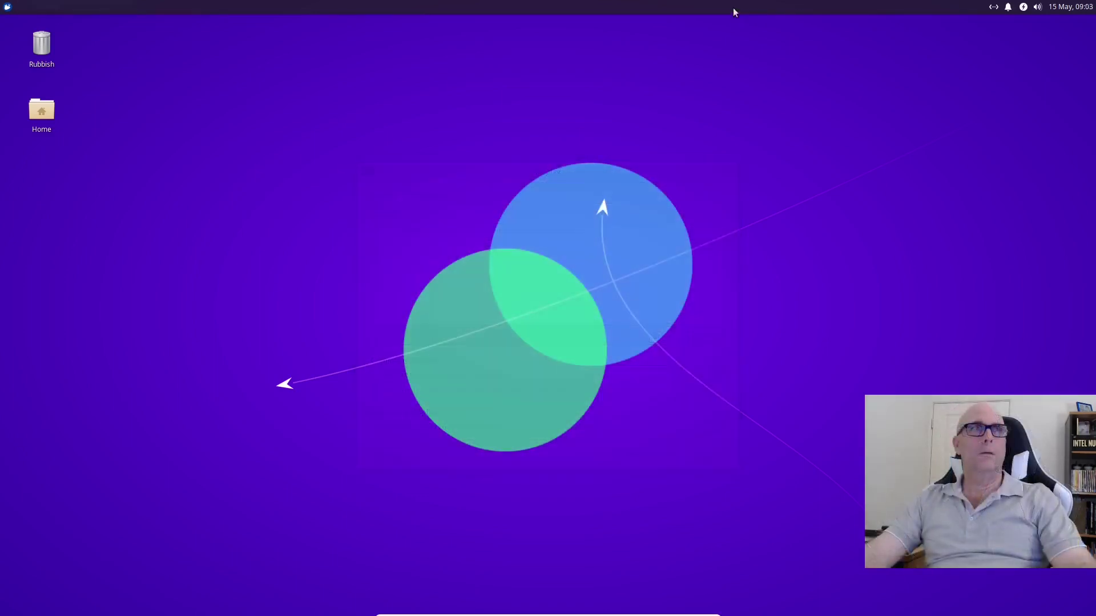
# - Search the panel's Add New Items list for 'status' and select the greyed-out Status Tray Plugin
pyautogui.rightClick(734, 11)
pyautogui.moveTo(757, 87)
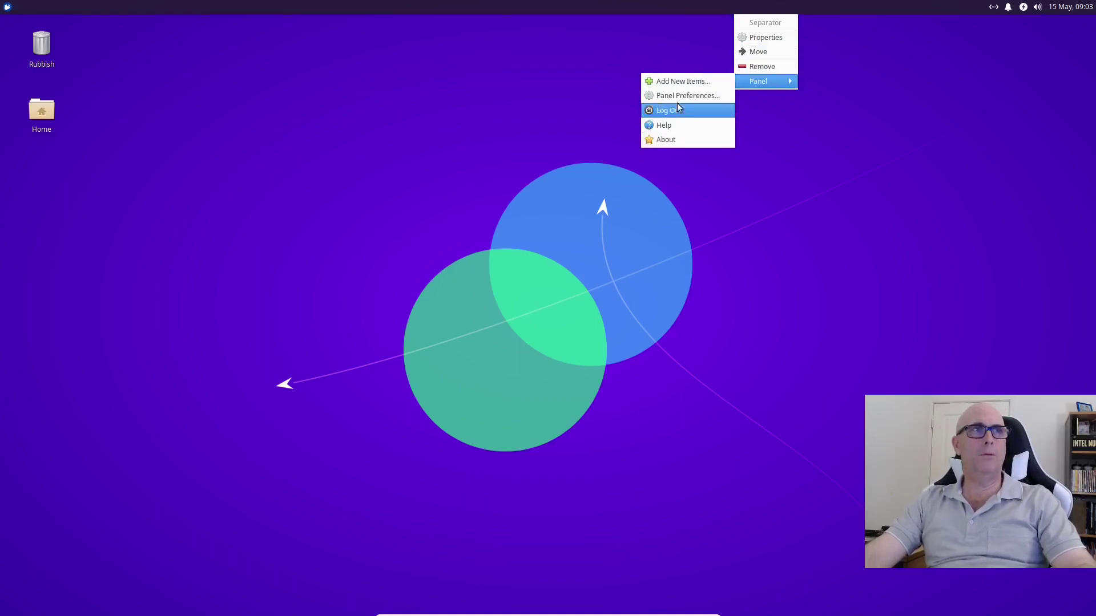
pyautogui.click(690, 81)
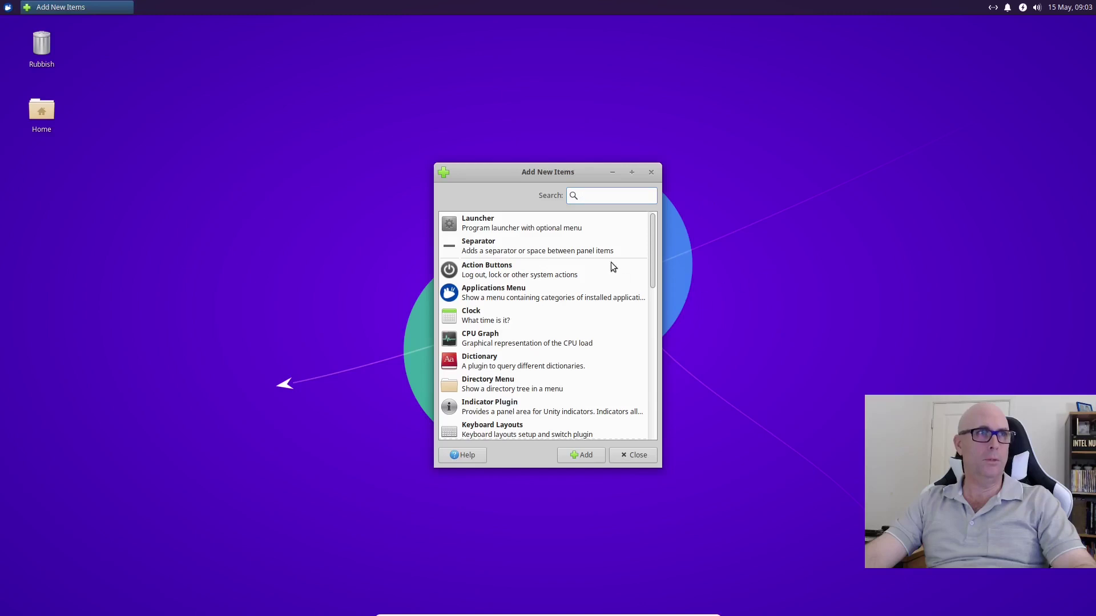
pyautogui.write('st')
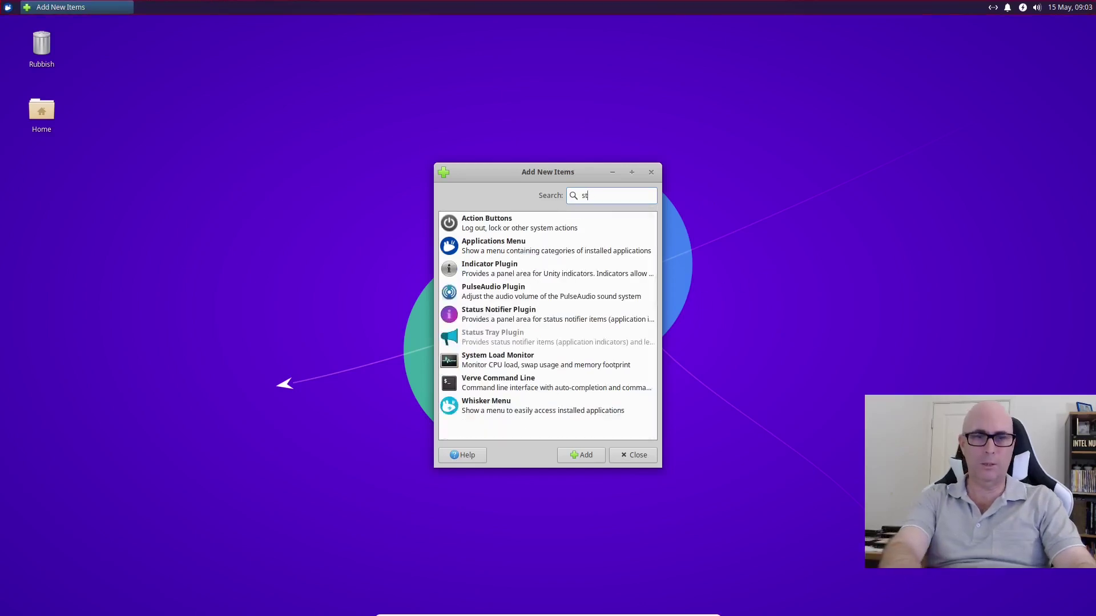
pyautogui.write('atus')
pyautogui.click(491, 267)
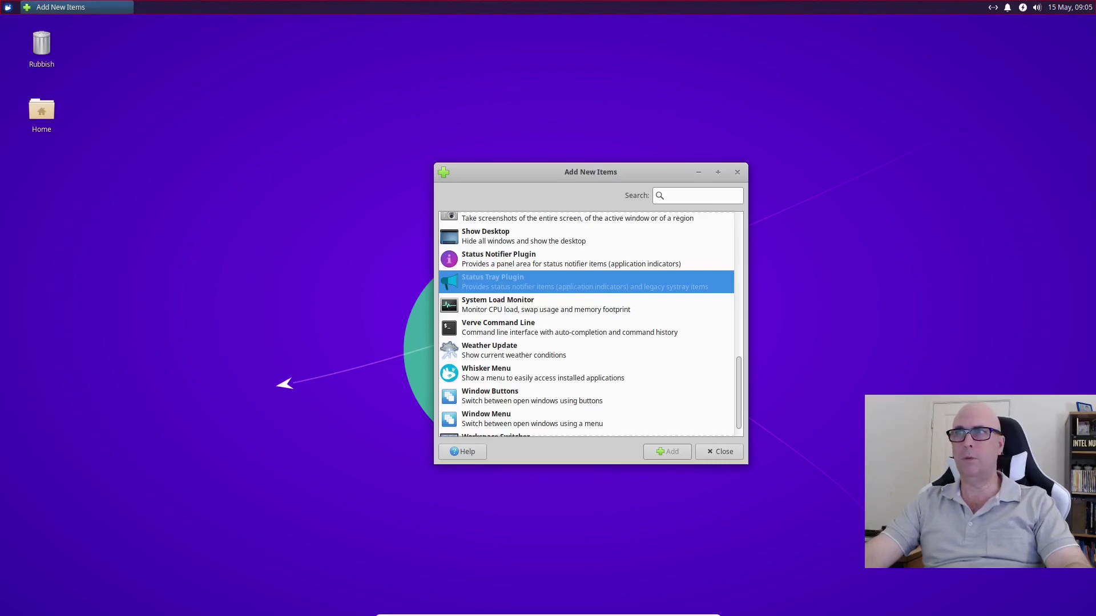
pyautogui.press('super')
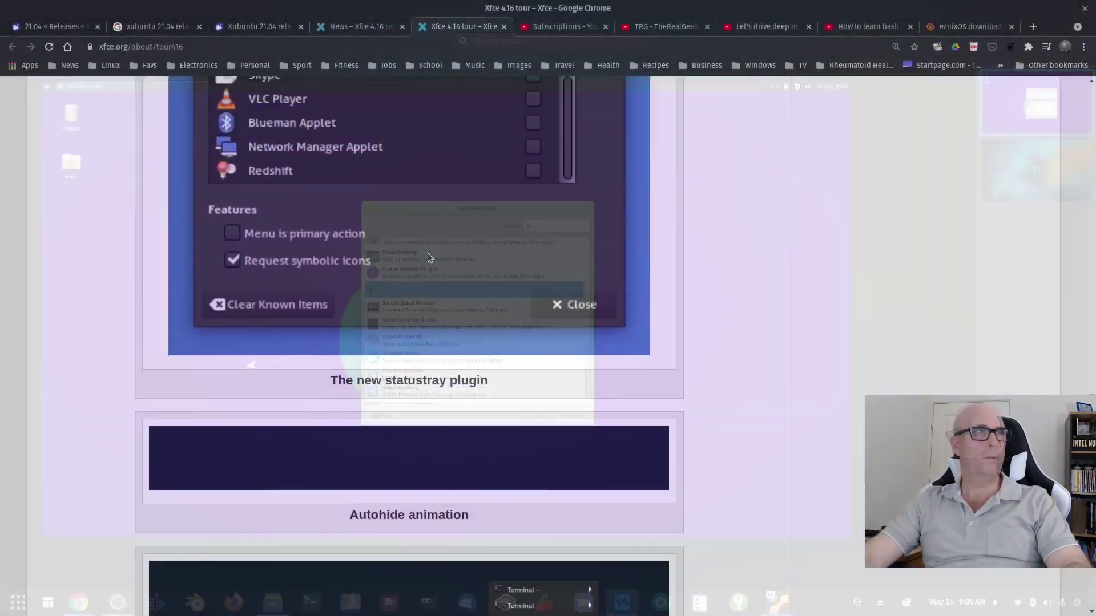
# - Scroll the Xfce 4.16 tour page to the screenshot of the new statustray plugin
pyautogui.scroll(10, 427, 253)
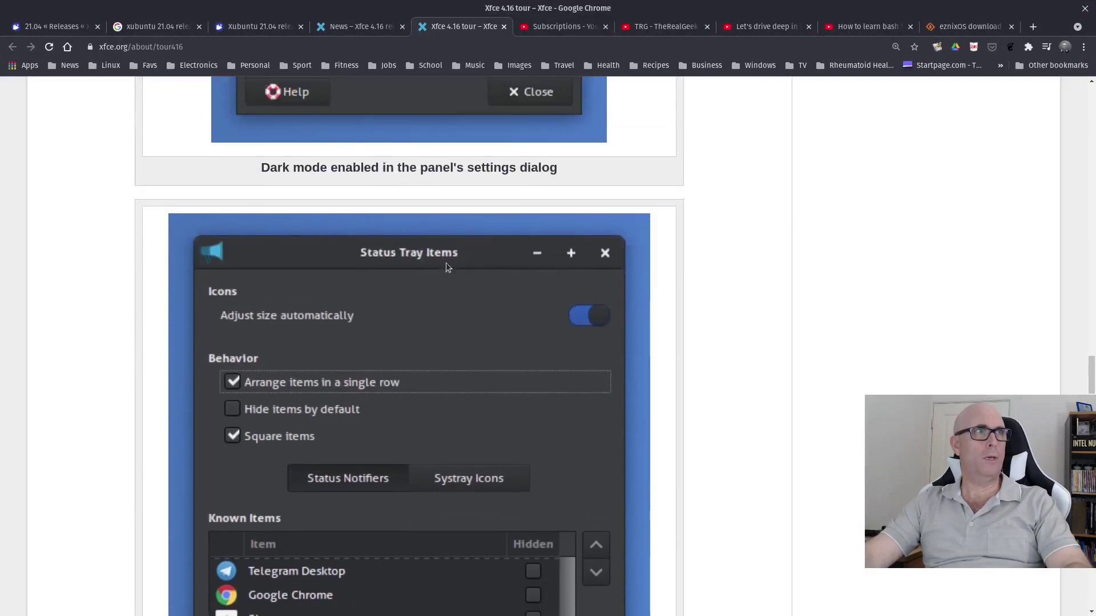
pyautogui.scroll(-8, 685, 262)
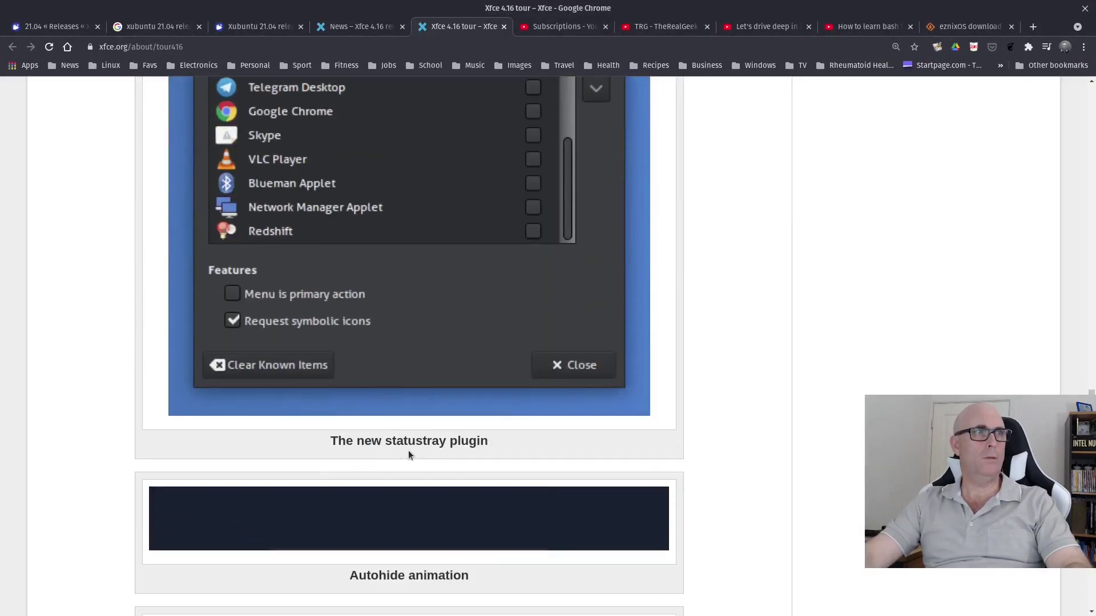
pyautogui.scroll(2, 614, 417)
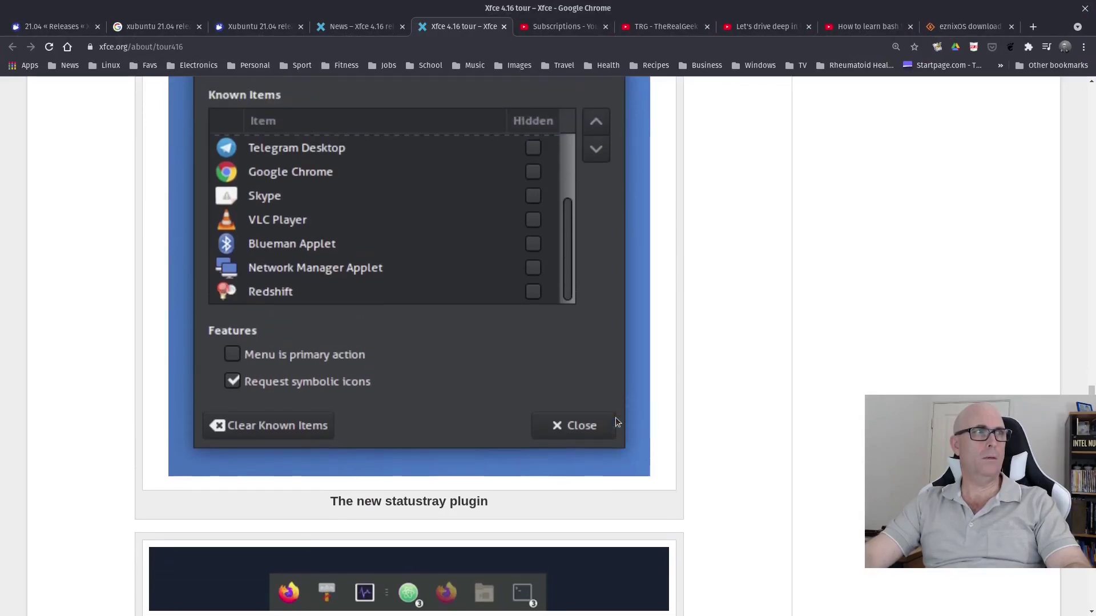
pyautogui.scroll(2, 615, 421)
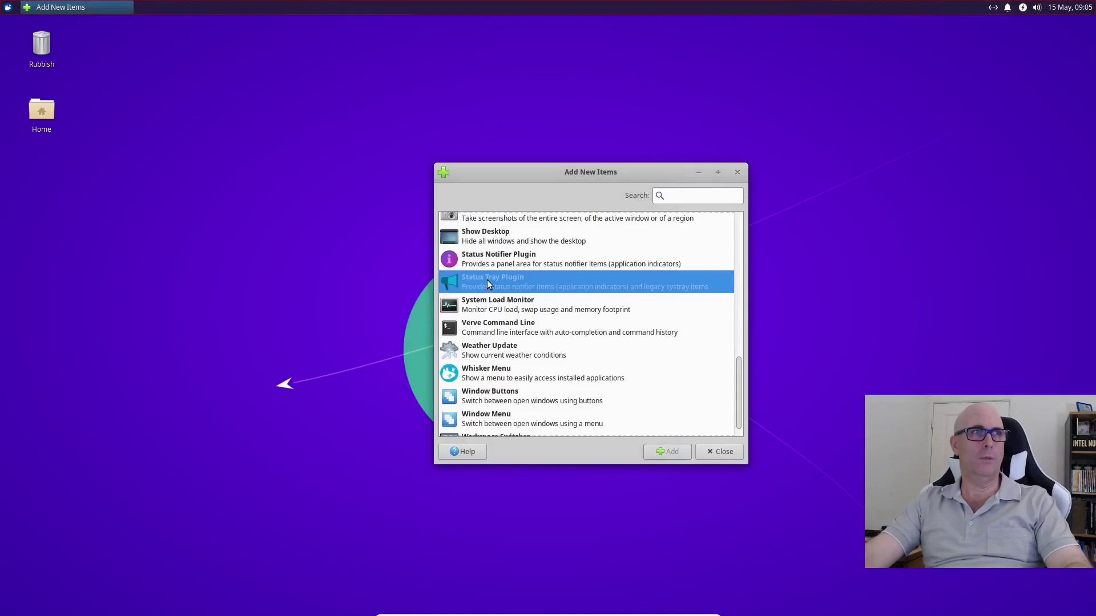
# - Close Add New Items and launch Synaptic Package Manager by searching 'syn' in the Whisker menu
pyautogui.scroll(-1, 636, 358)
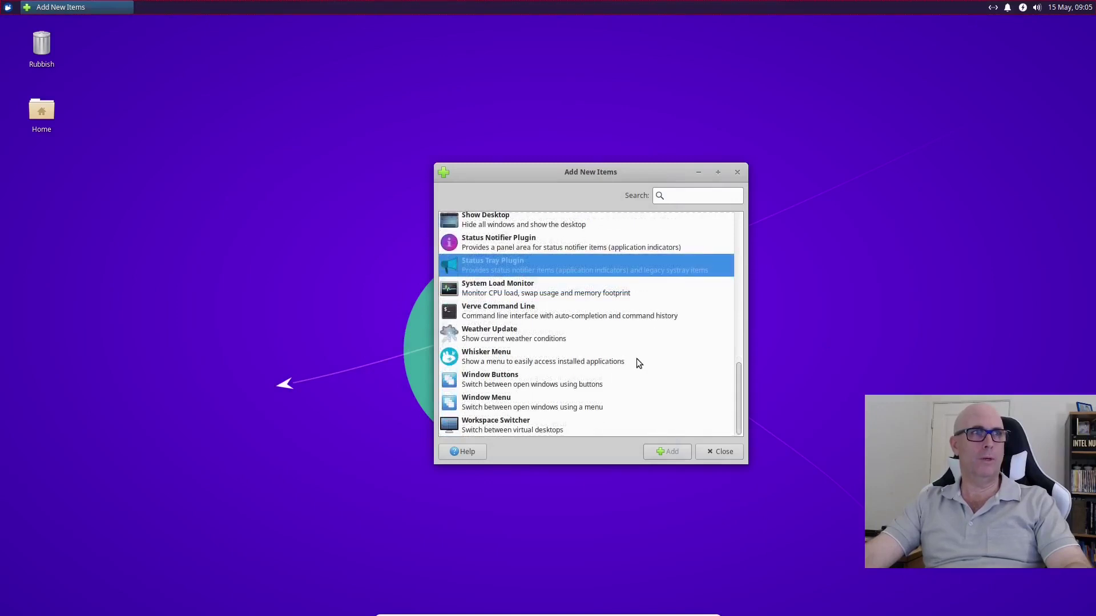
pyautogui.scroll(5, 635, 358)
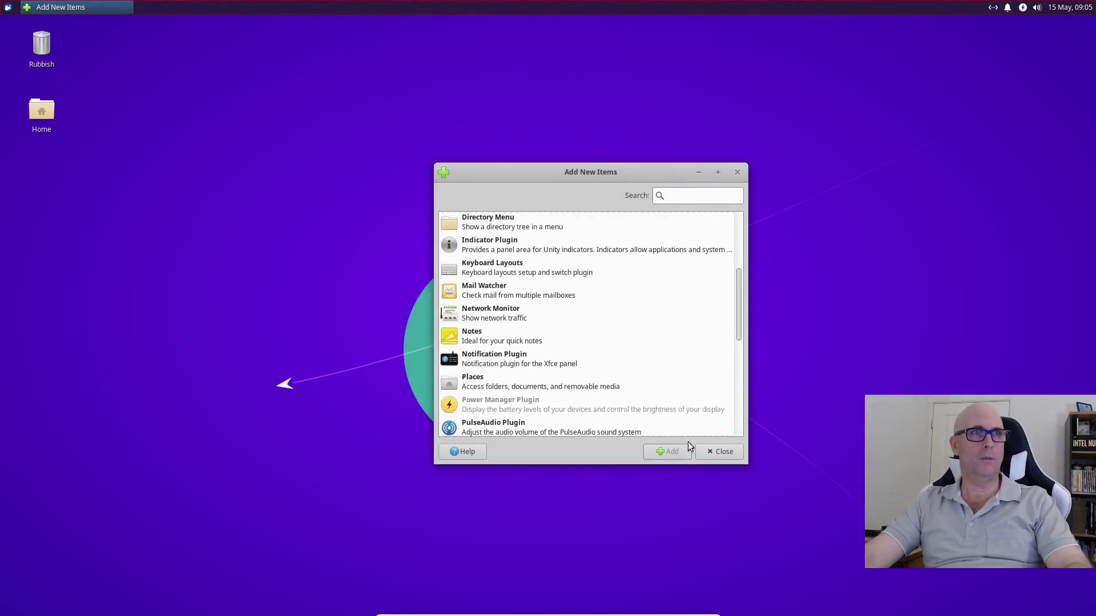
pyautogui.click(720, 451)
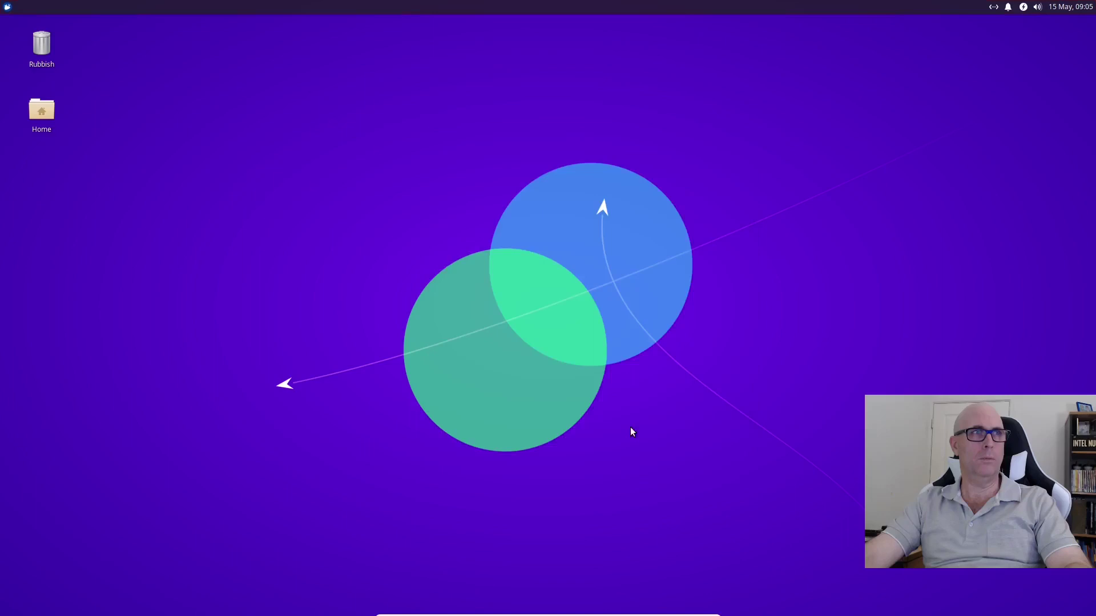
pyautogui.click(7, 6)
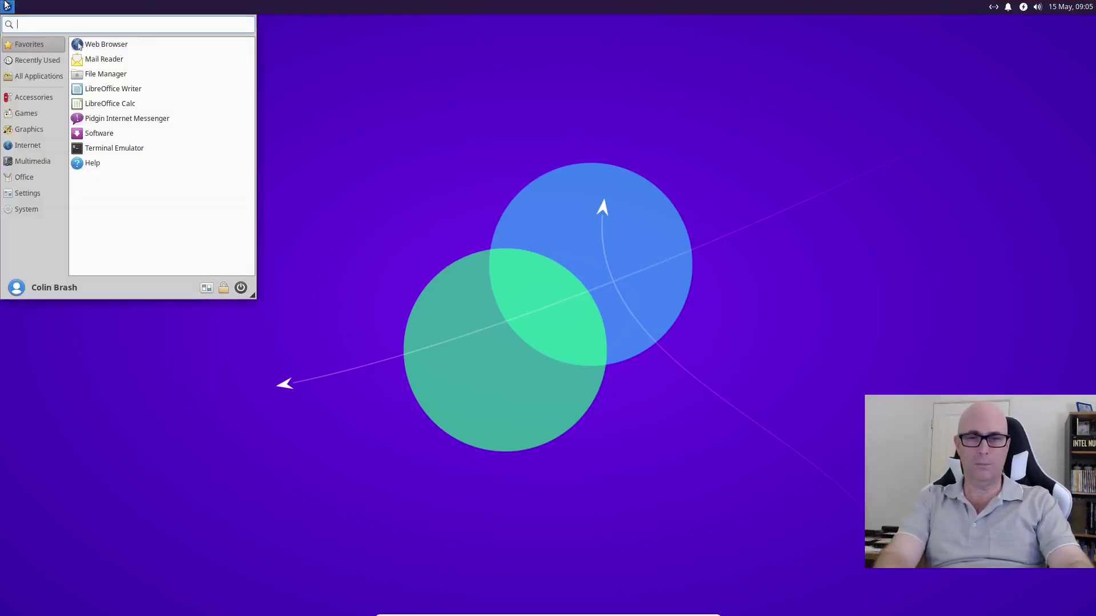
pyautogui.write('syn')
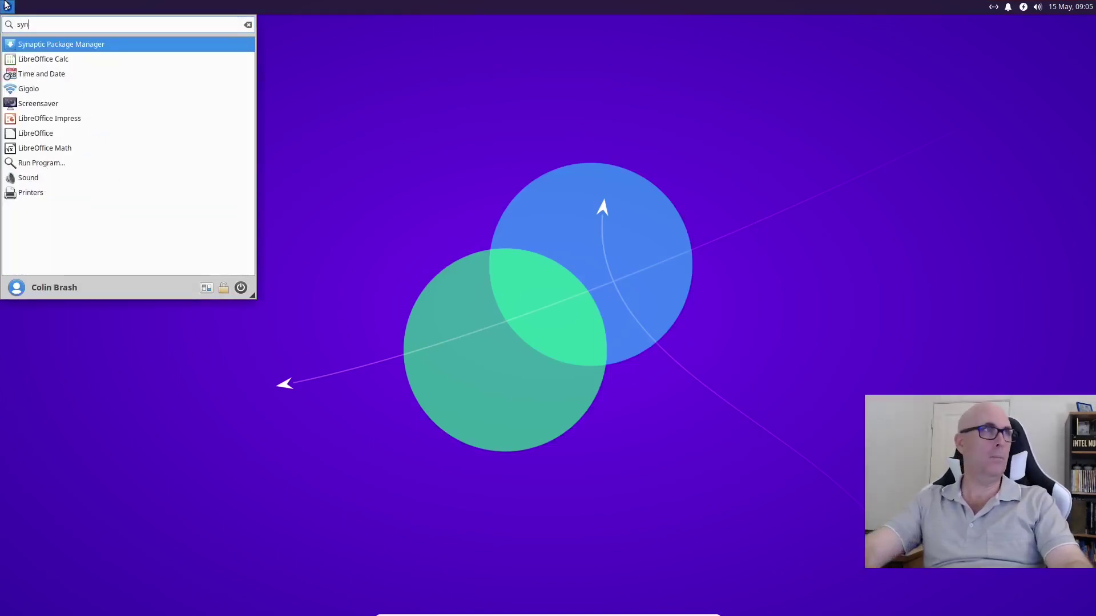
pyautogui.press('Return')
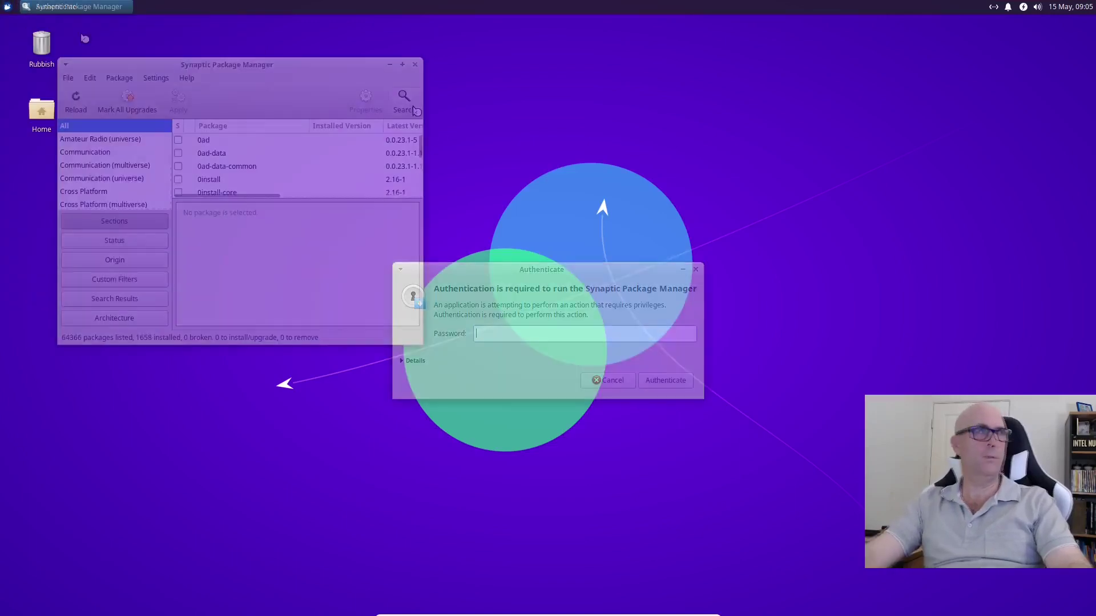
# - Search Synaptic for 'xfce4' and review the xfce4-goodies and xfce4-sntray-plugin-common details
pyautogui.click(404, 101)
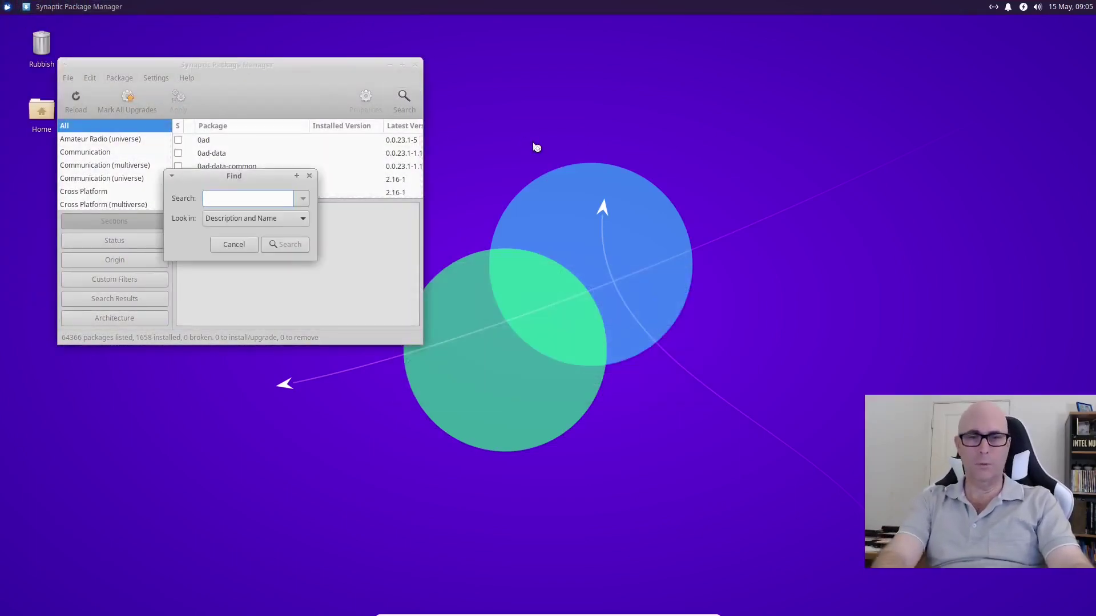
pyautogui.write('xfce4')
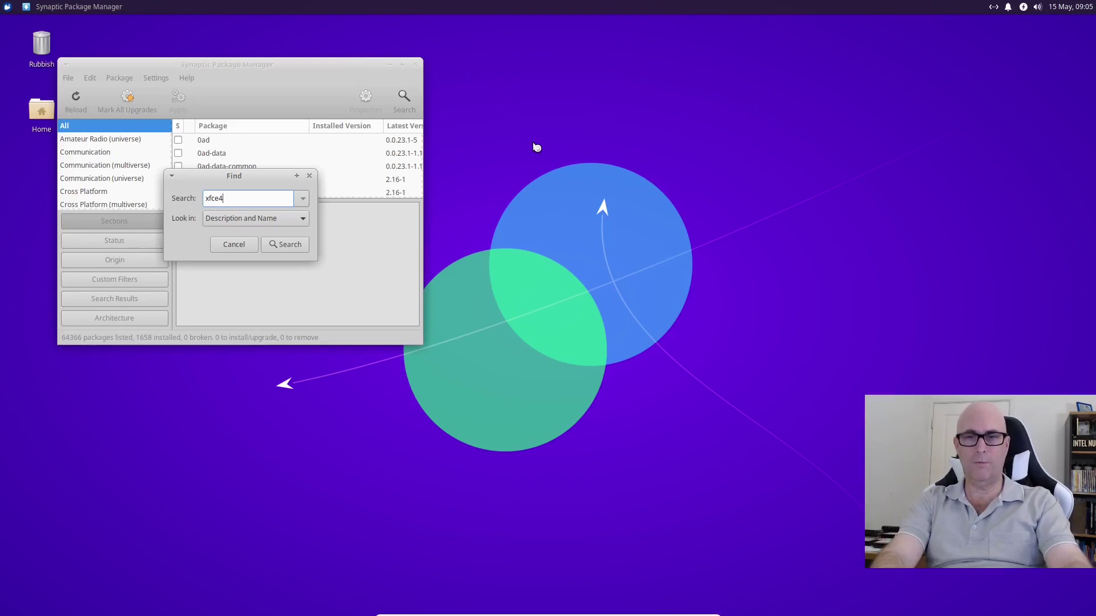
pyautogui.press('Return')
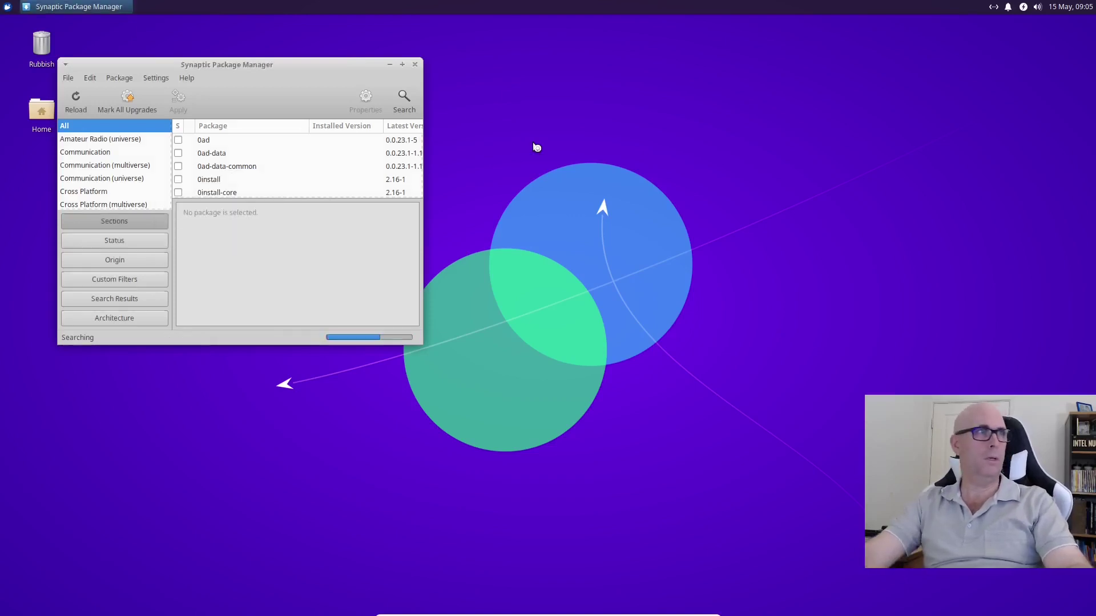
pyautogui.scroll(-5, 228, 169)
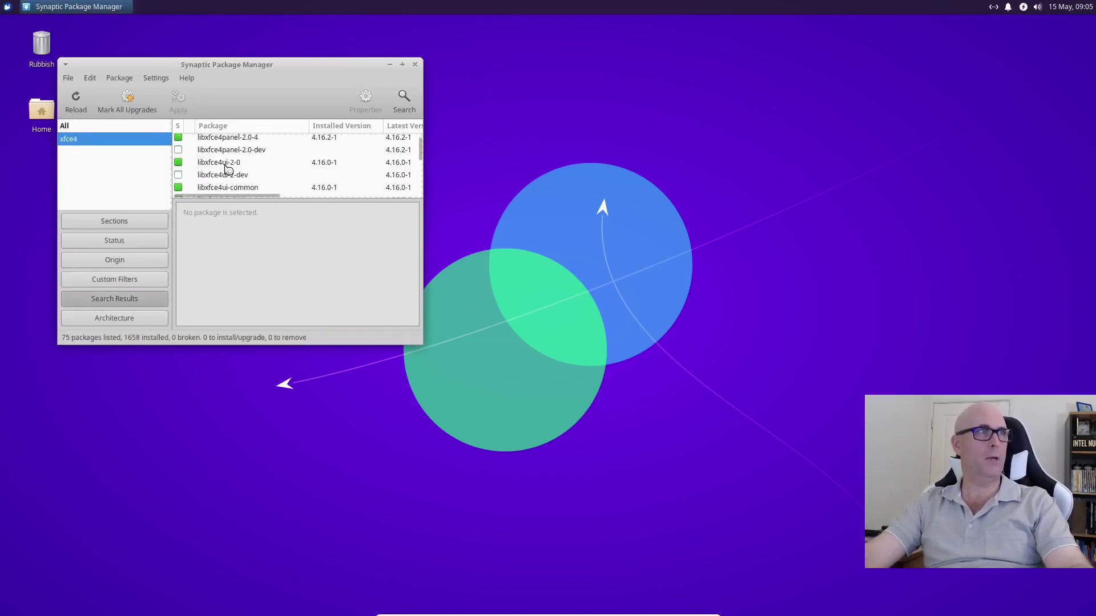
pyautogui.scroll(-2, 245, 166)
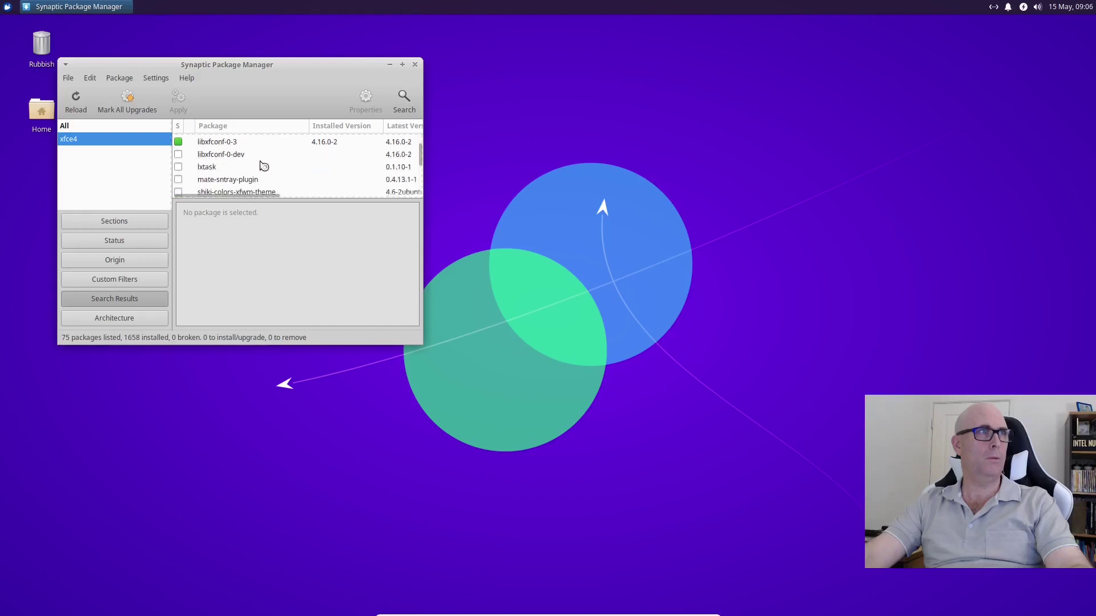
pyautogui.scroll(-5, 264, 165)
pyautogui.click(268, 152)
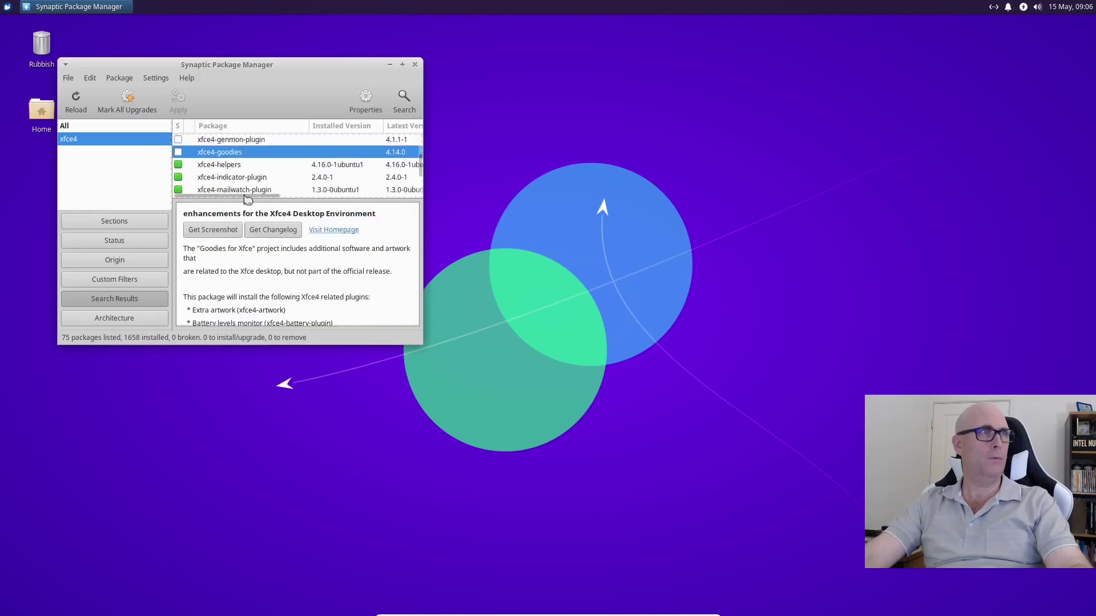
pyautogui.scroll(-6, 279, 274)
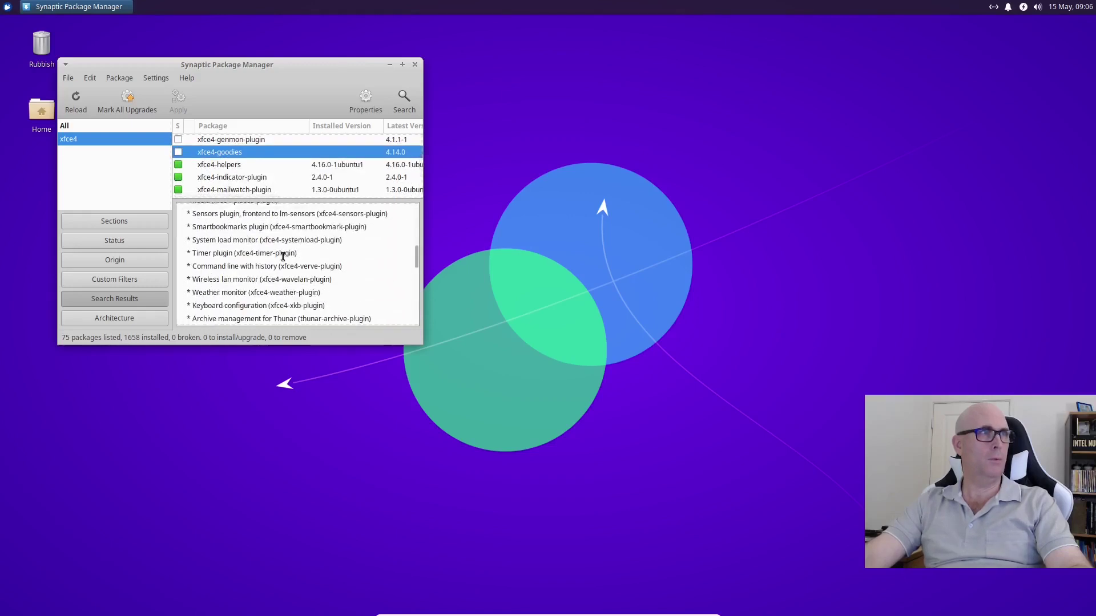
pyautogui.scroll(-5, 228, 171)
pyautogui.click(173, 177)
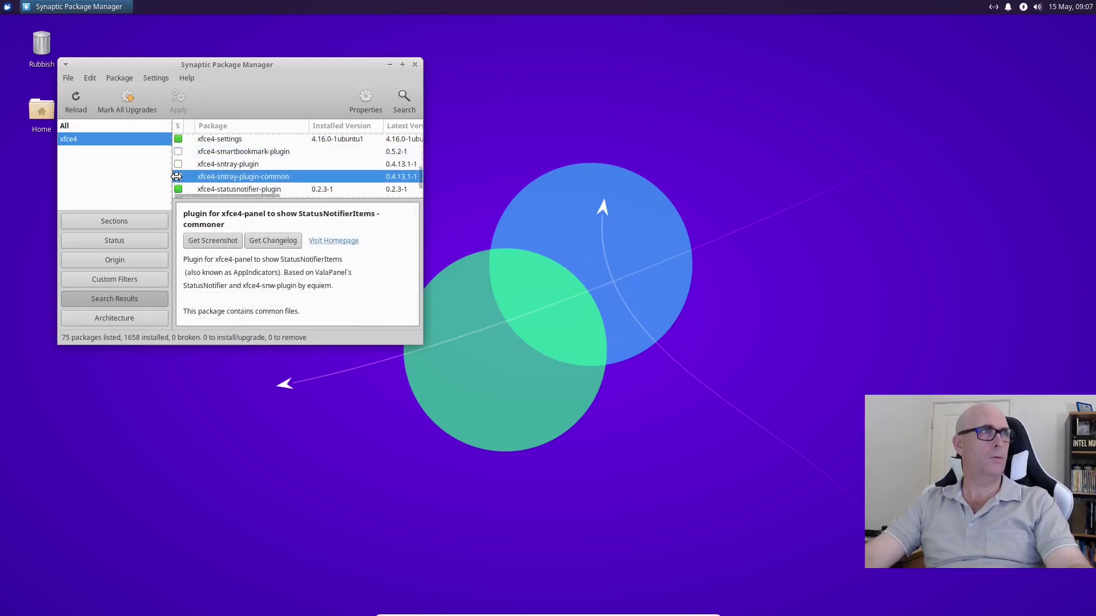
# - Mark xfce4-sntray-plugin-common and xfce4-sntray-plugin for installation, mark all upgrades, and apply
pyautogui.click(178, 177)
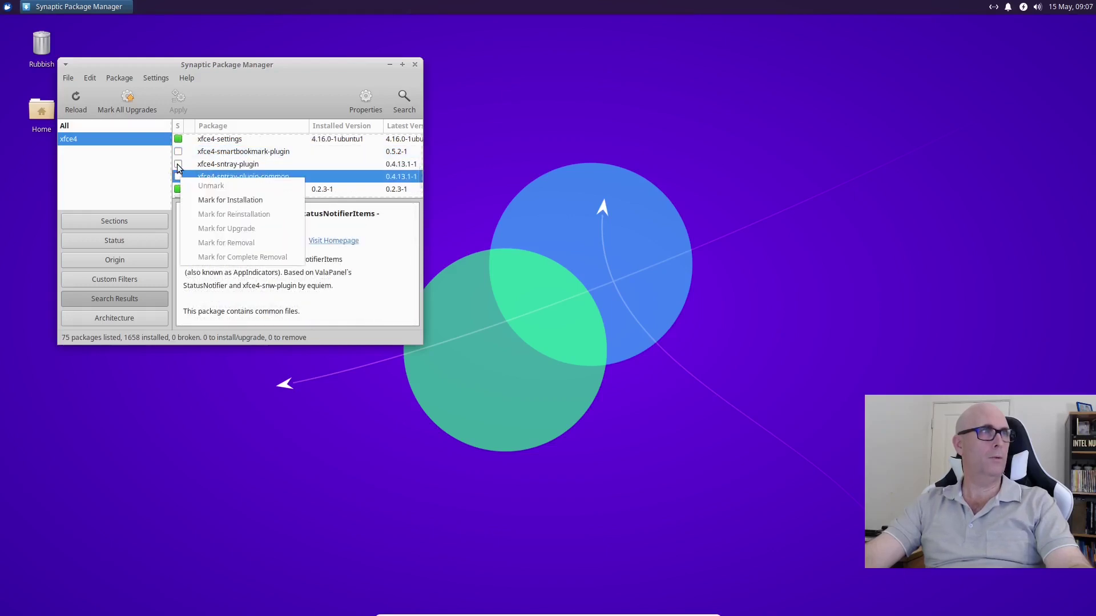
pyautogui.click(209, 200)
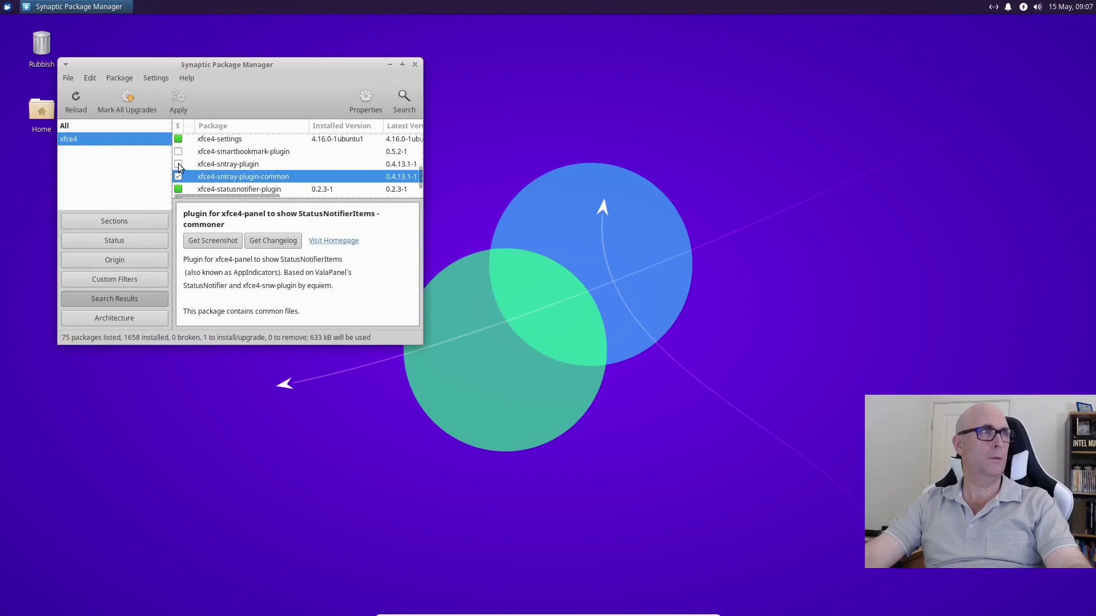
pyautogui.click(178, 165)
pyautogui.click(216, 188)
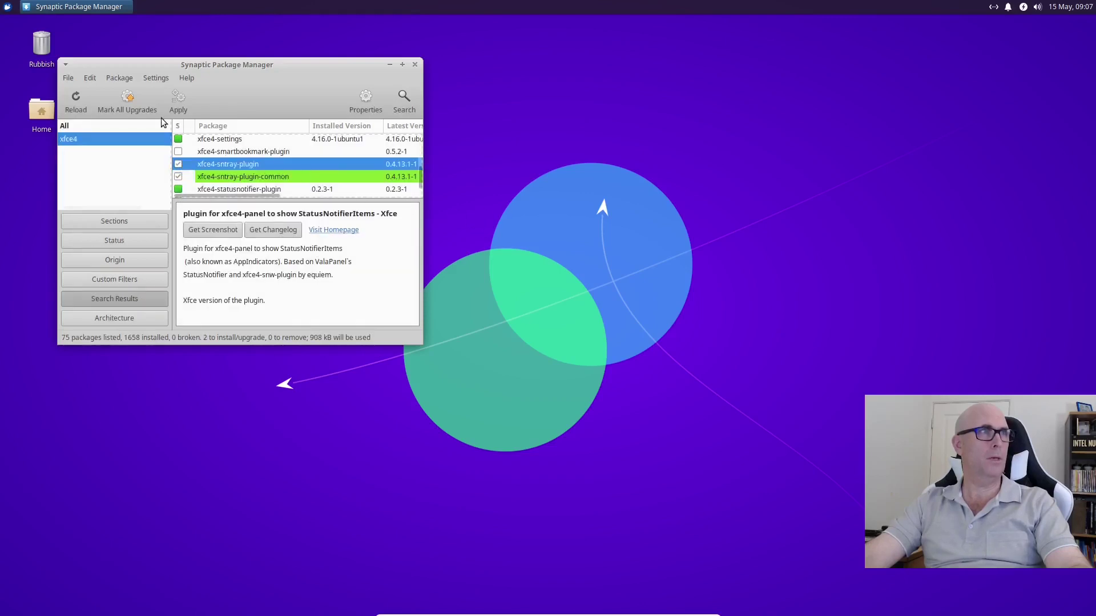
pyautogui.click(129, 110)
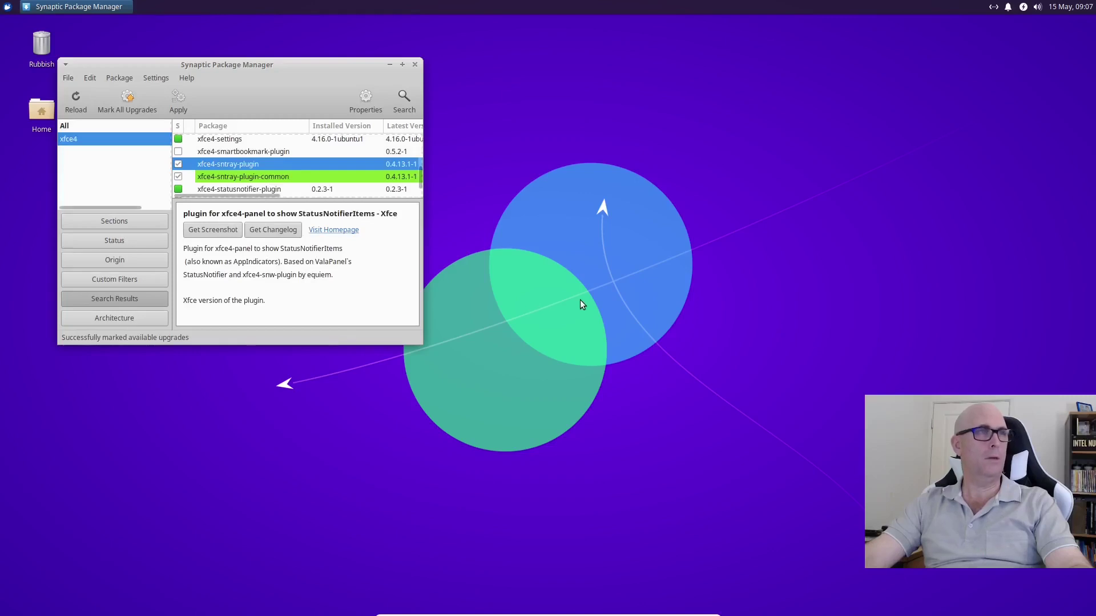
pyautogui.hotkey('ctrl', 'p')
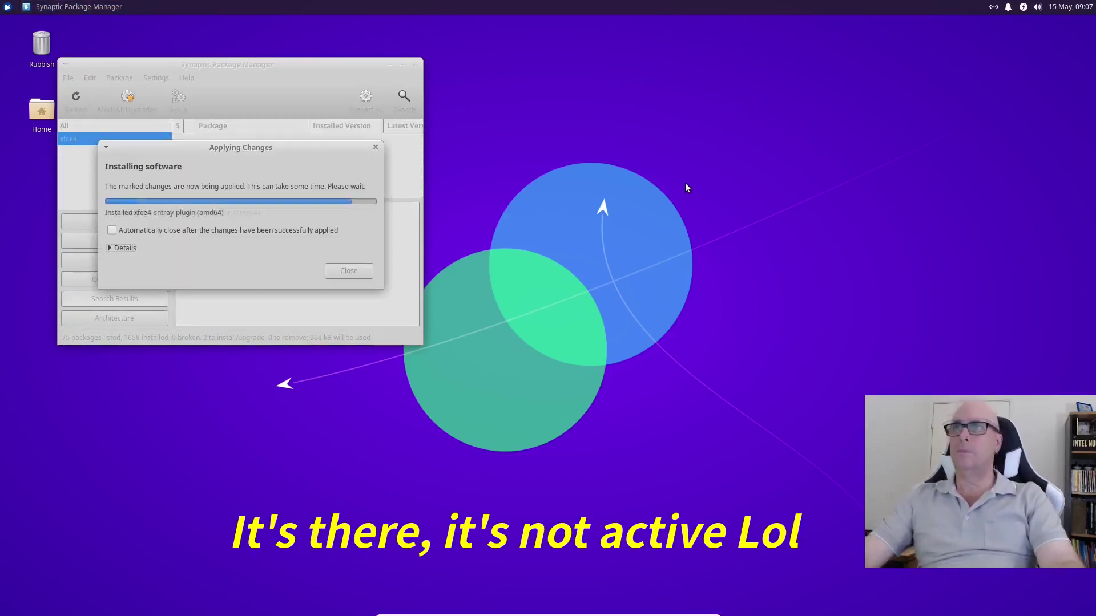
# - Open the panel's Add New Items list and select the Status Tray Plugin
pyautogui.rightClick(728, 8)
pyautogui.moveTo(759, 82)
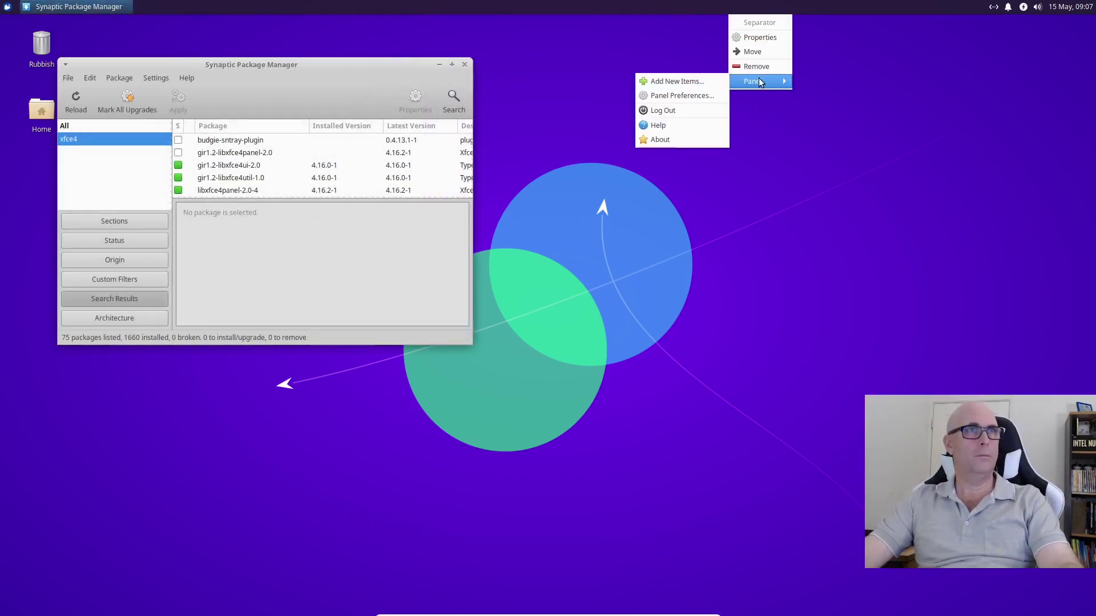
pyautogui.click(667, 83)
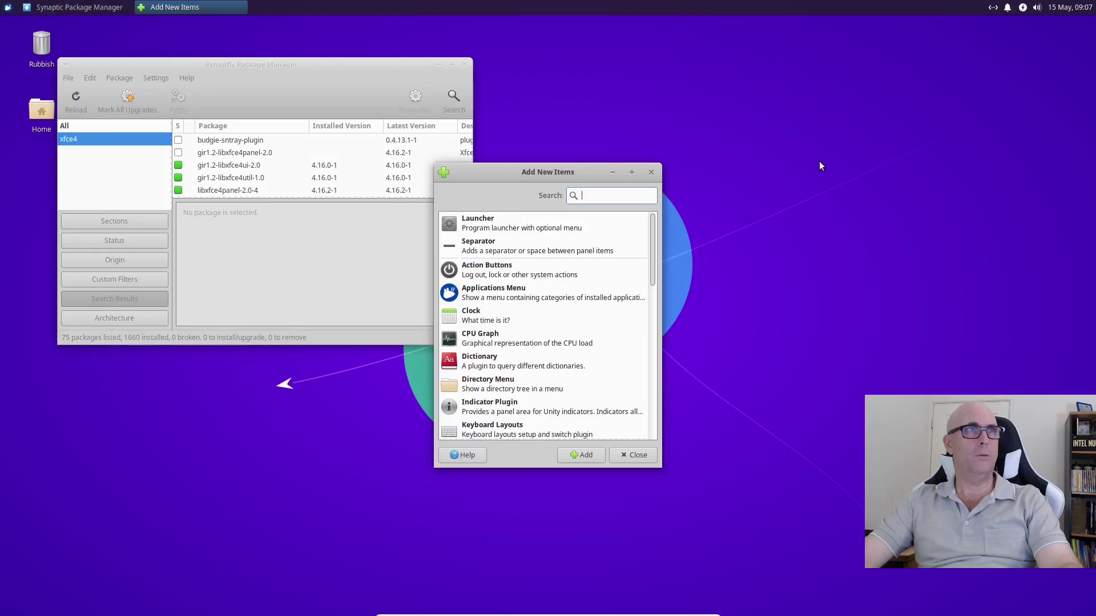
pyautogui.scroll(-10, 531, 326)
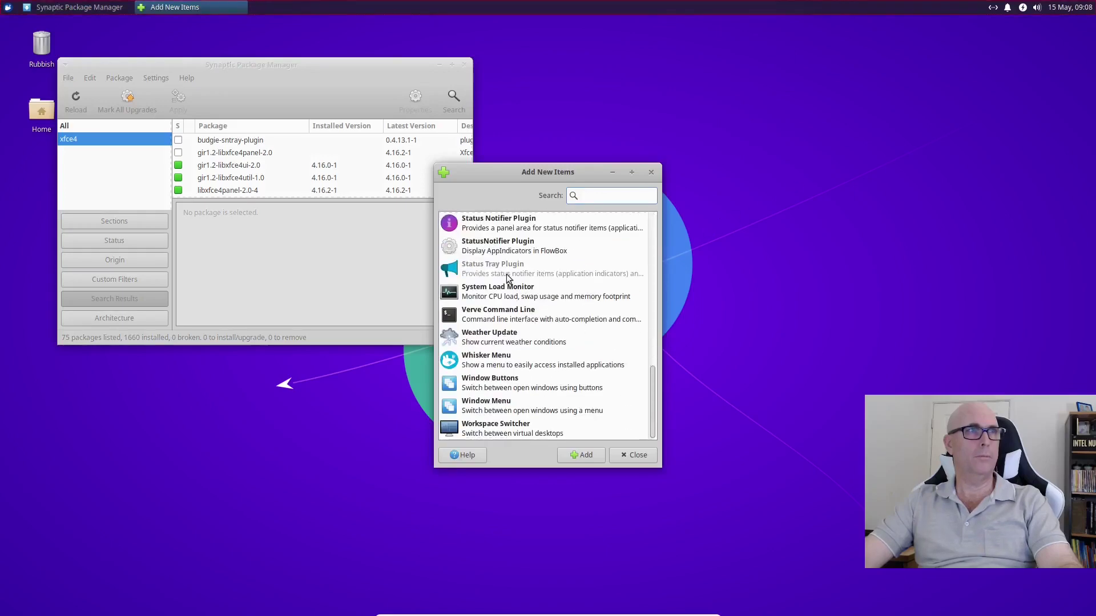
pyautogui.click(498, 265)
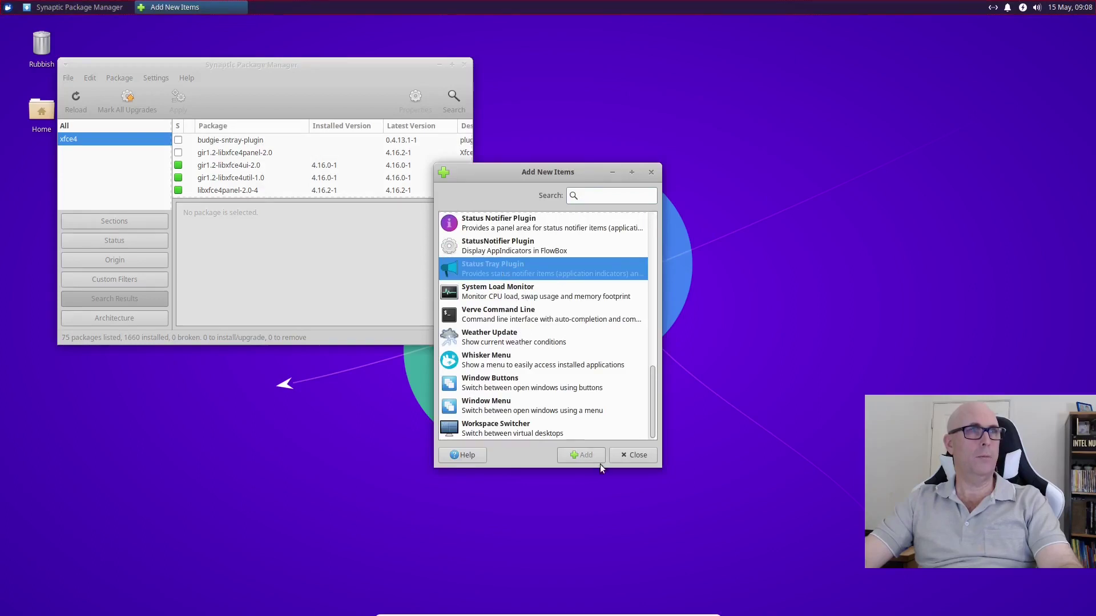
# - Try adding the Status Tray Plugin, then search Synaptic for 'statustray' and 'status'
pyautogui.click(269, 198)
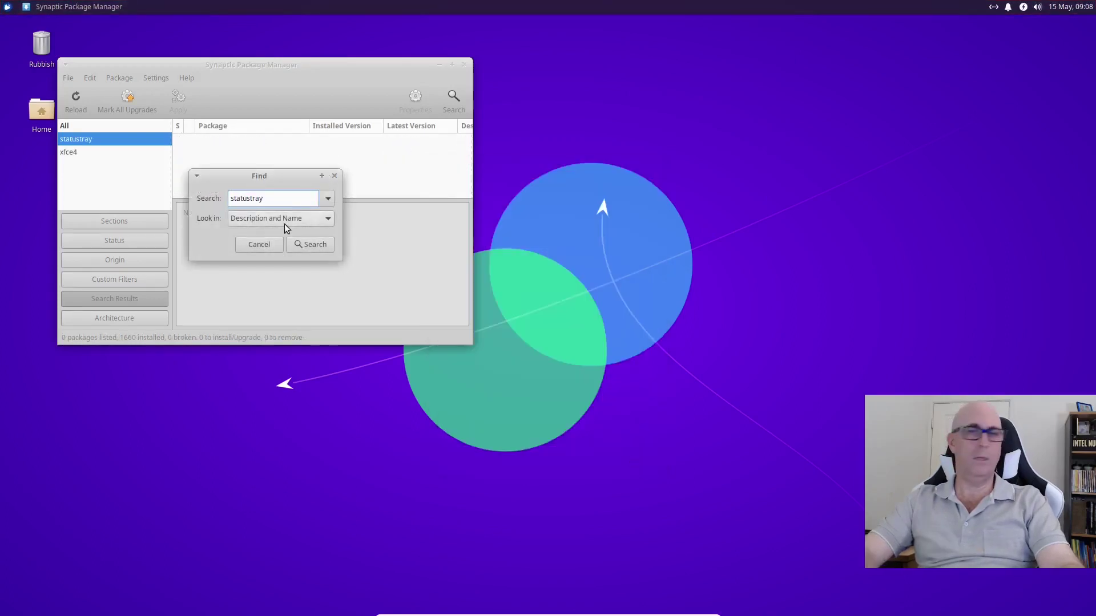
pyautogui.press('Return')
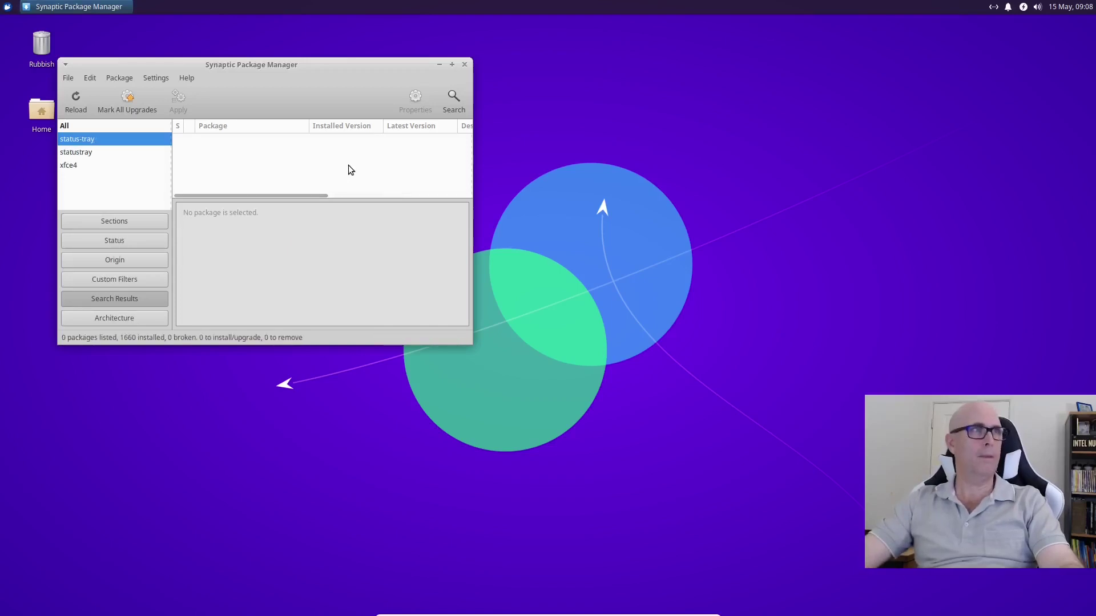
pyautogui.click(453, 98)
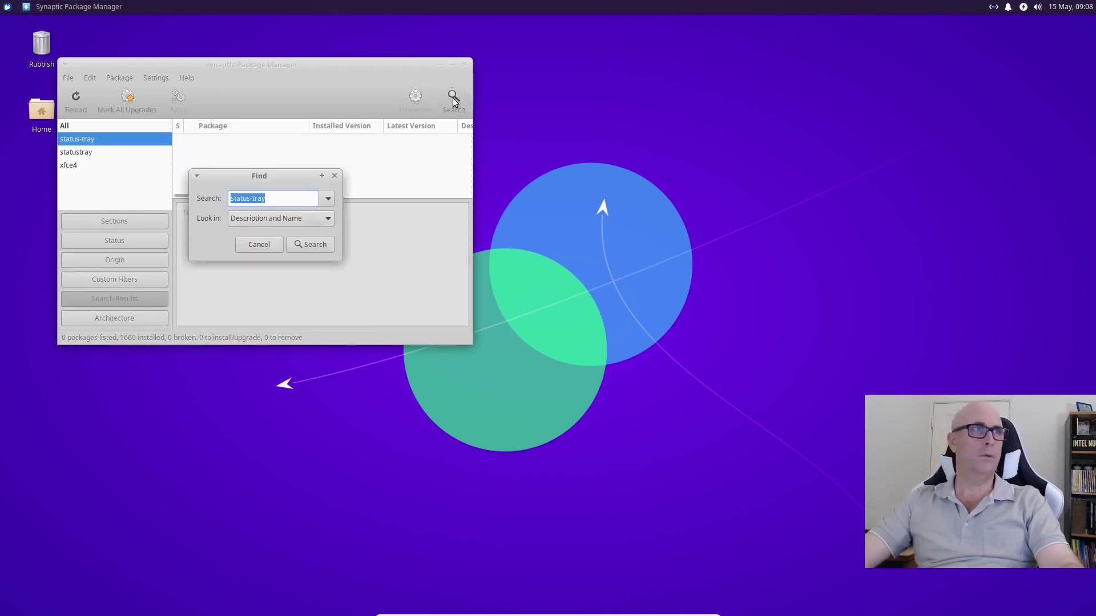
pyautogui.write('status')
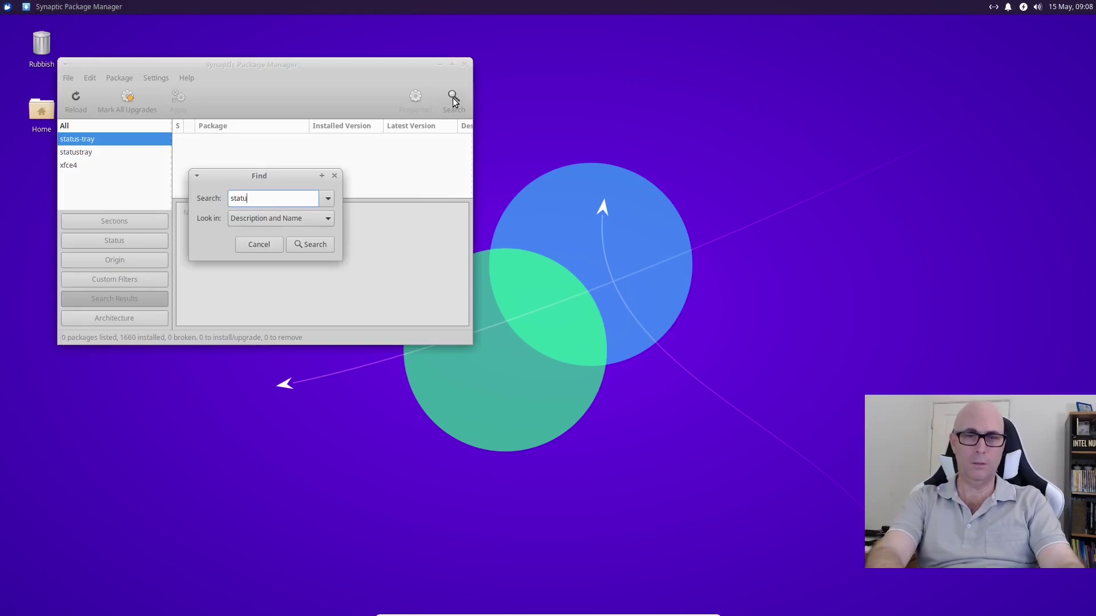
pyautogui.press('Return')
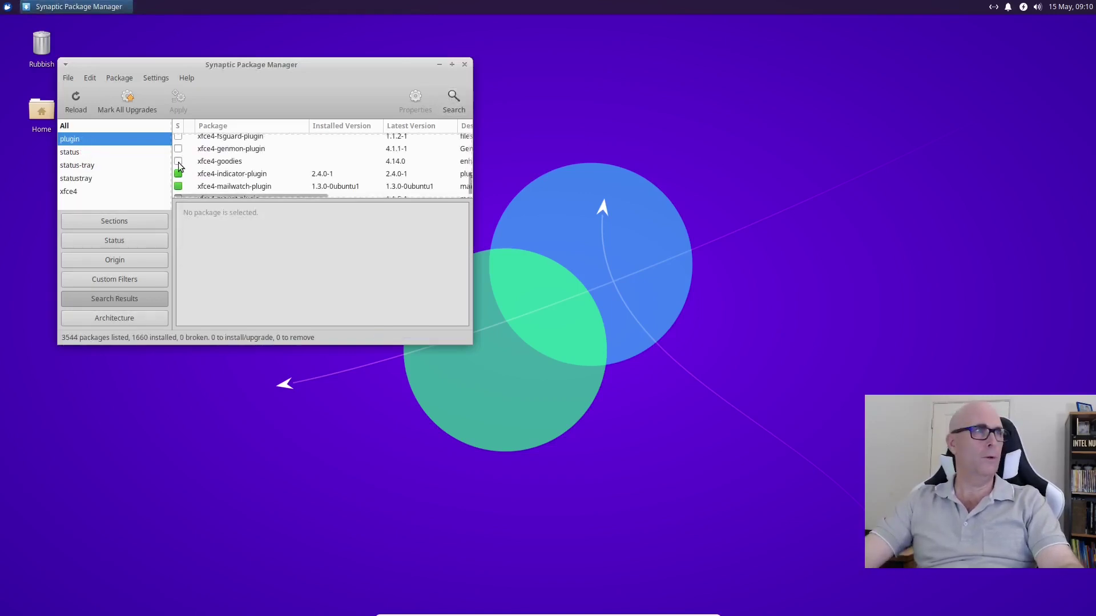
# - Mark xfce4-goodies for installation and accept its additional required packages
pyautogui.rightClick(178, 162)
pyautogui.click(238, 187)
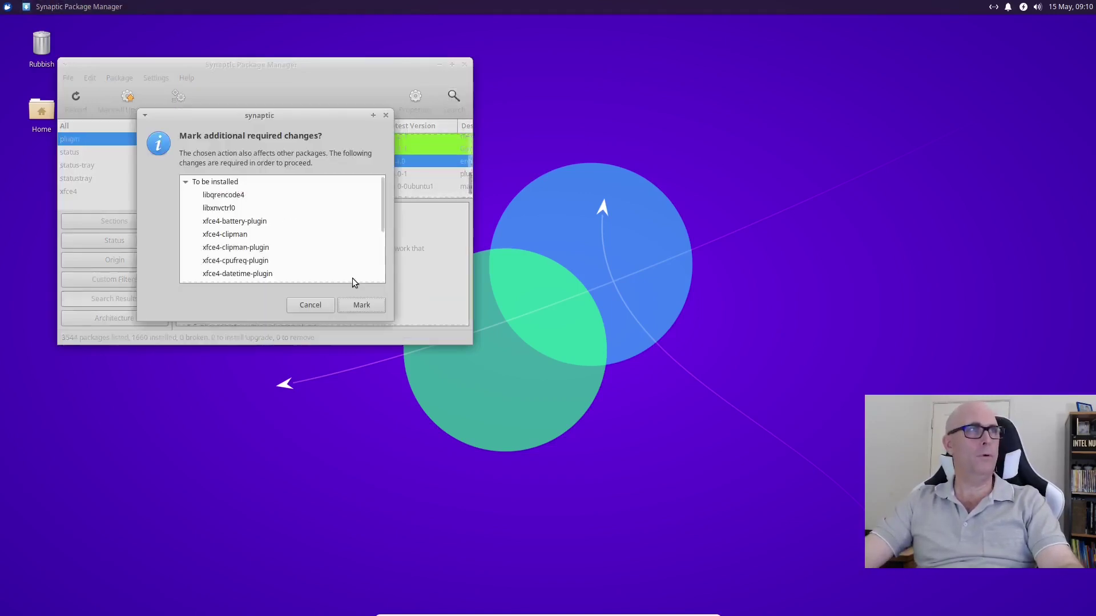
pyautogui.scroll(-3, 265, 210)
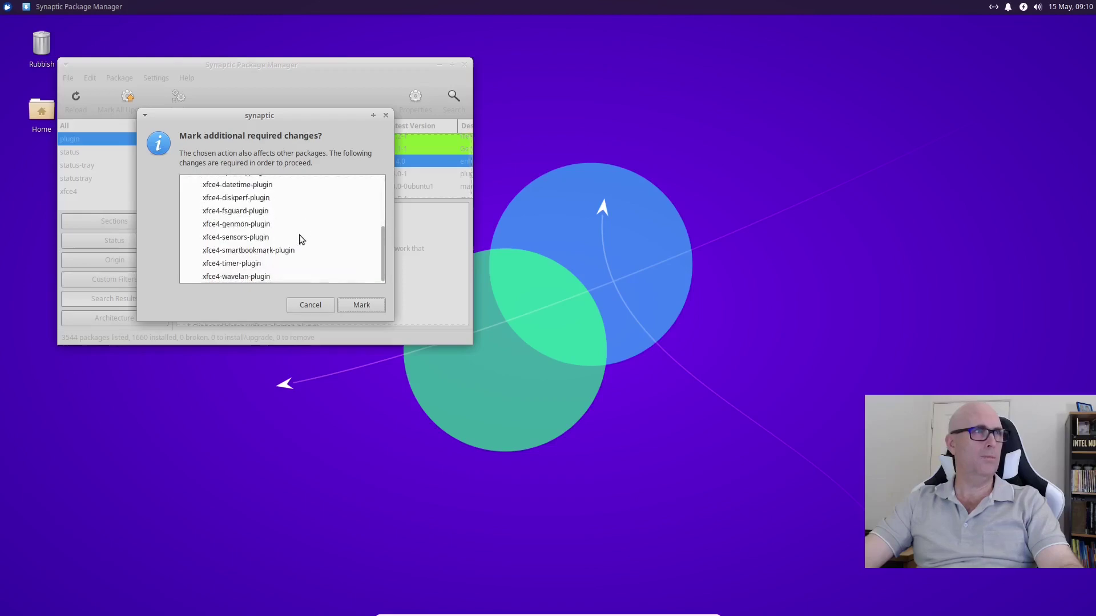
pyautogui.scroll(5, 297, 242)
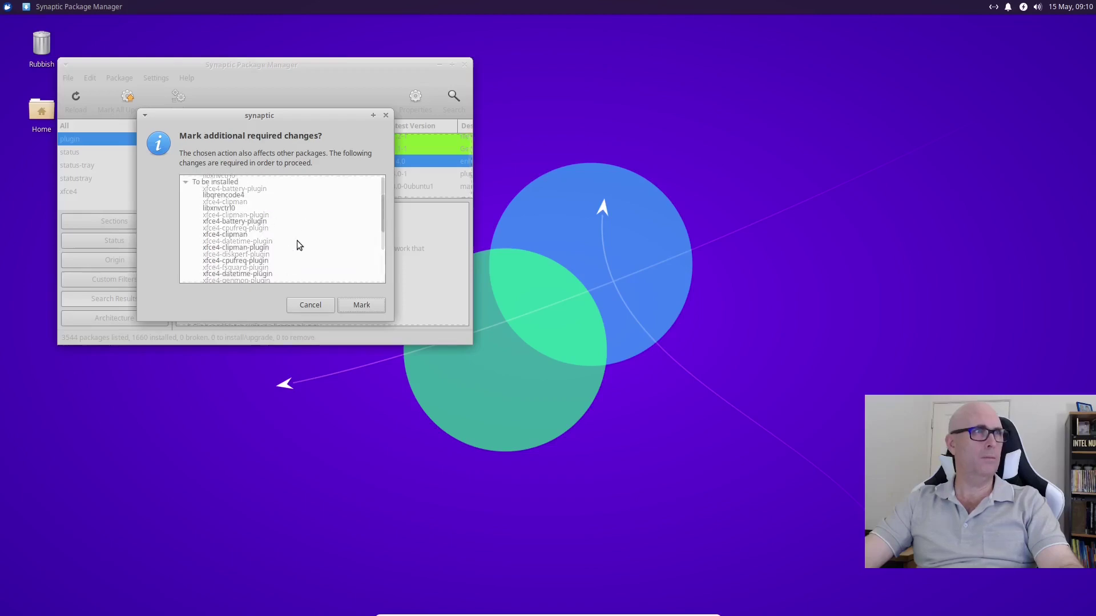
pyautogui.click(341, 303)
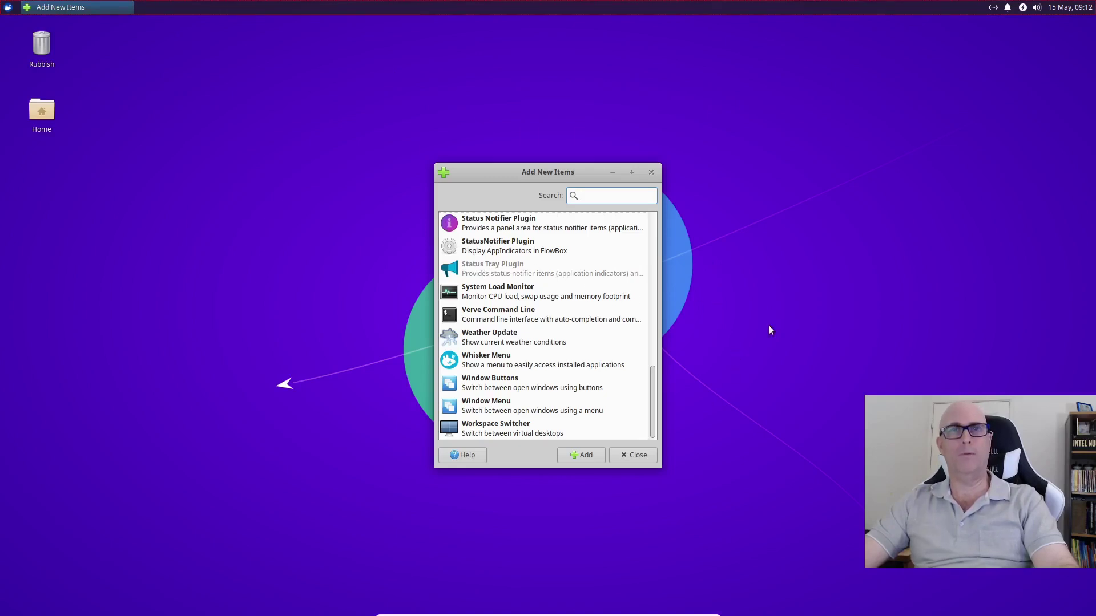
# - Dismiss the Add New Items dialog with Escape, leaving the bare Xubuntu desktop
pyautogui.press('Escape')
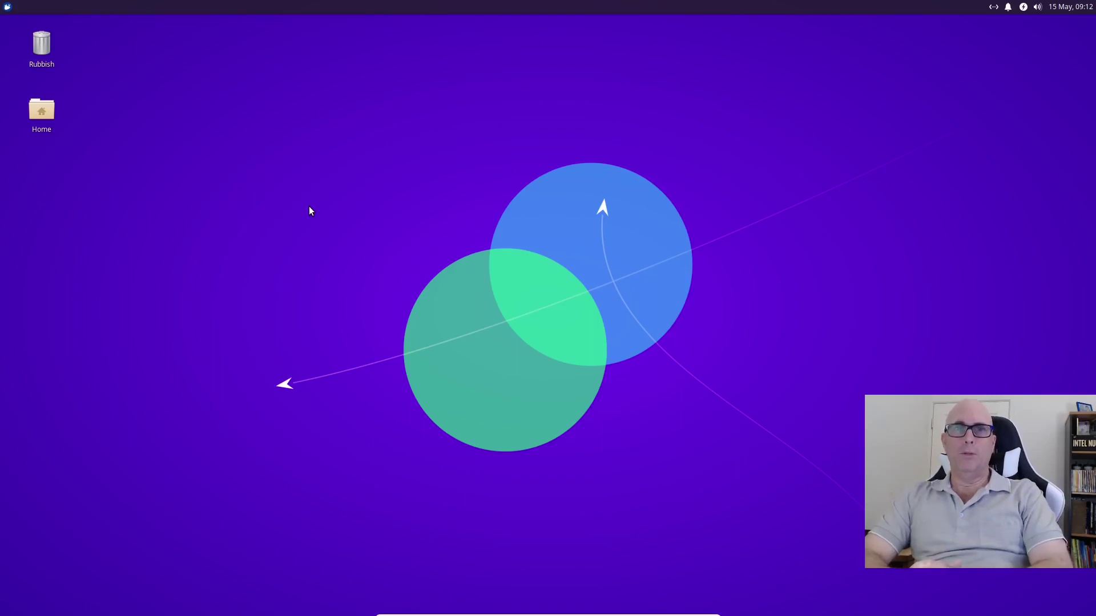